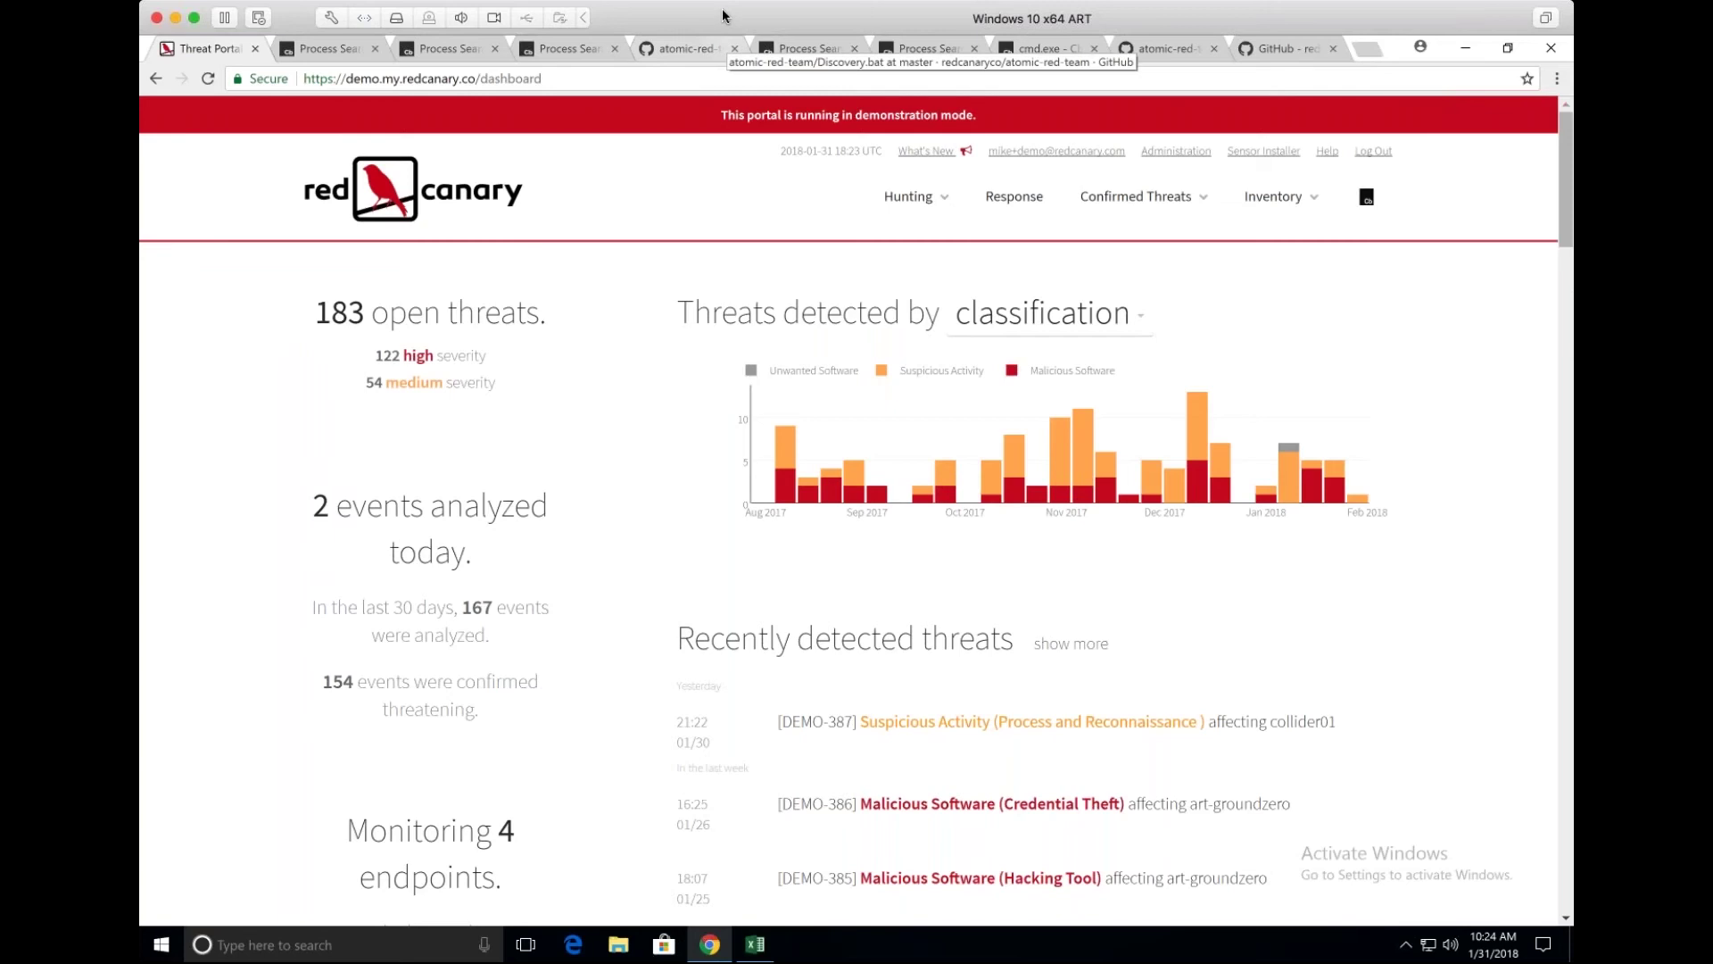
Review the process search for qwinsta.exe and preview the details of its most recent instance.
left_click(325, 48)
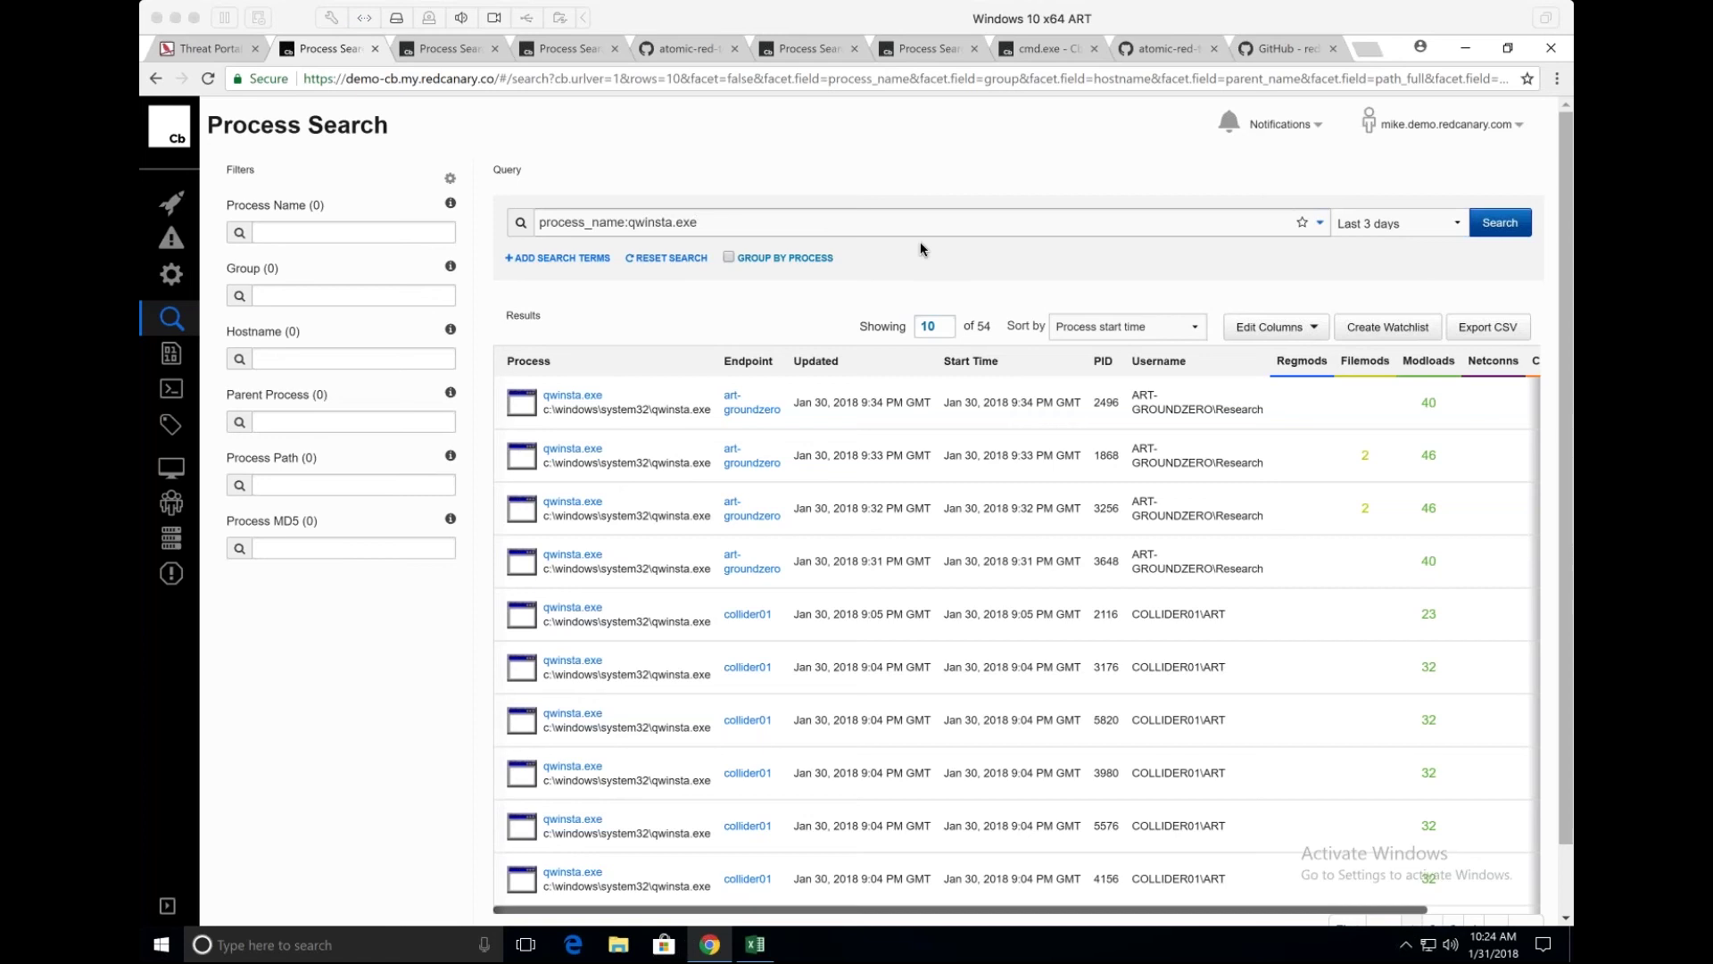
left_click(819, 236)
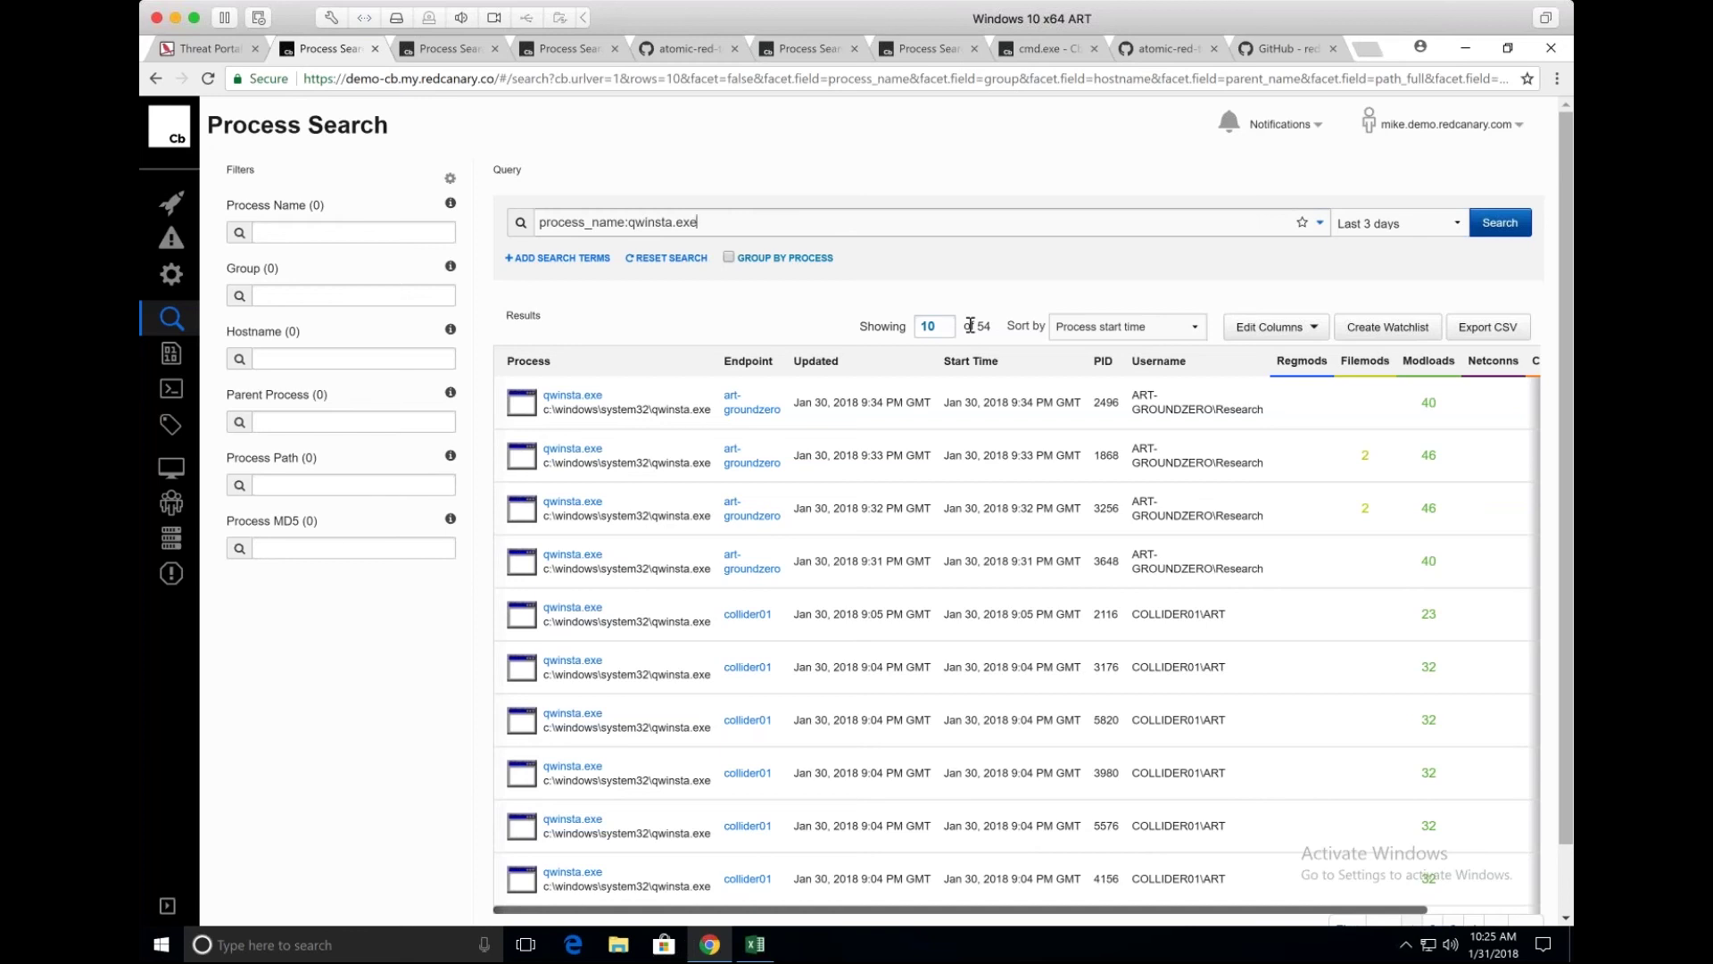
scroll(970, 326, "down", 1)
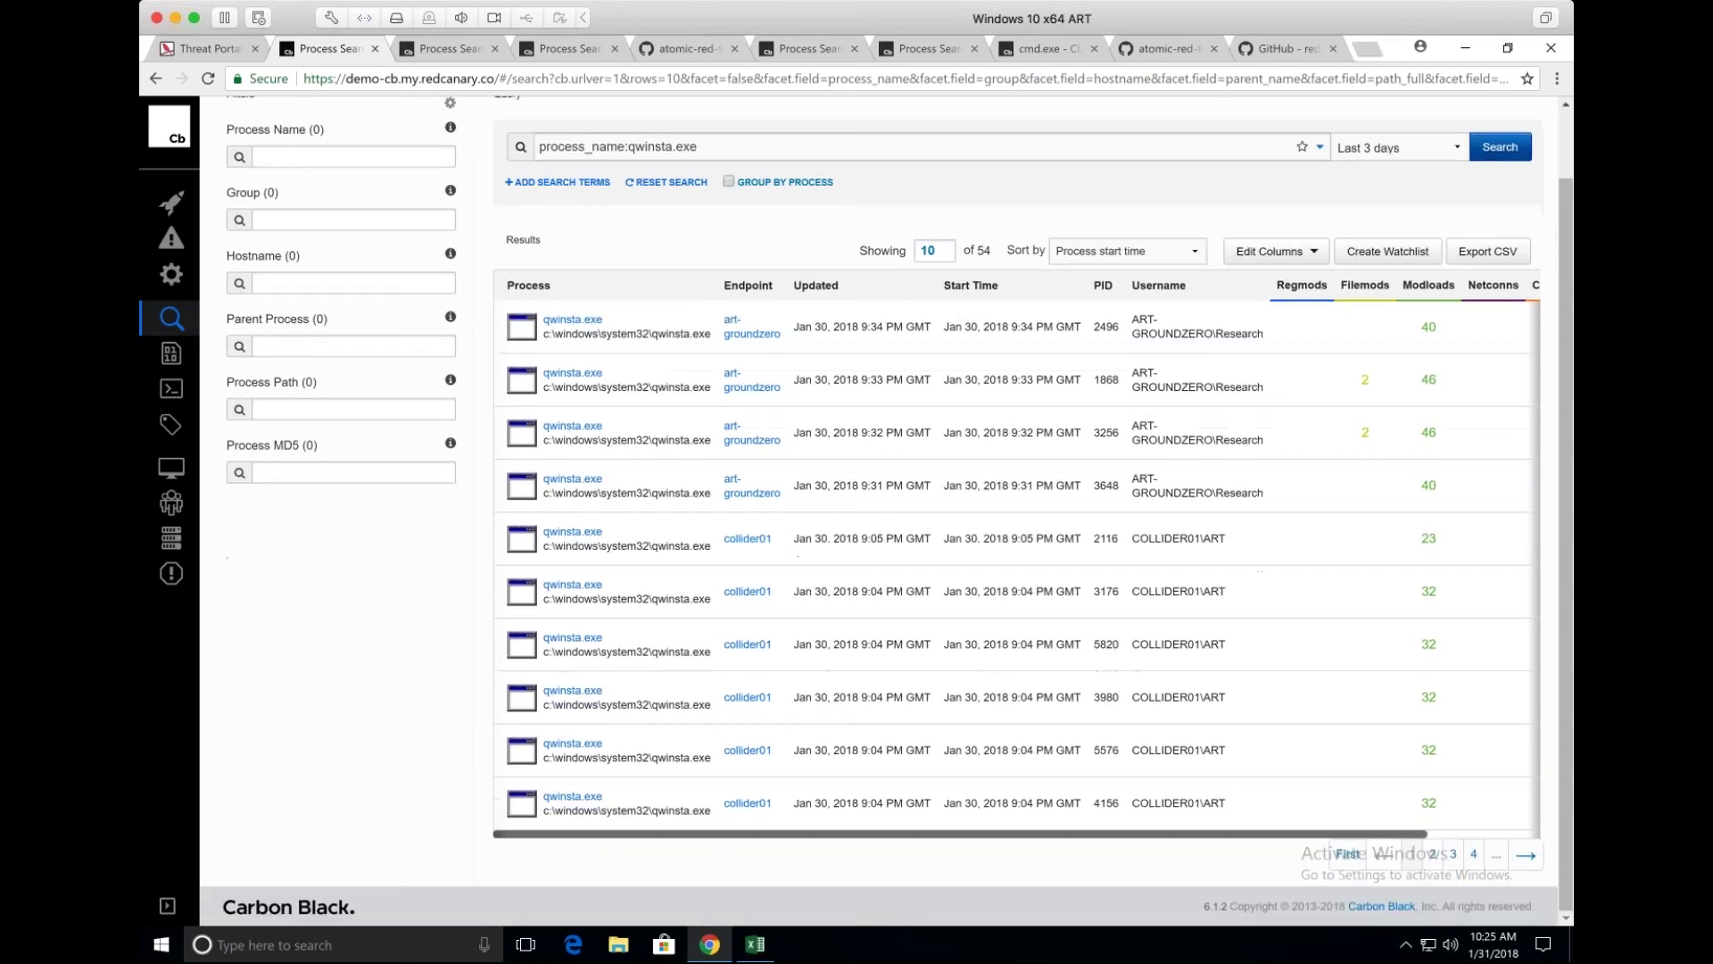
left_click(636, 328)
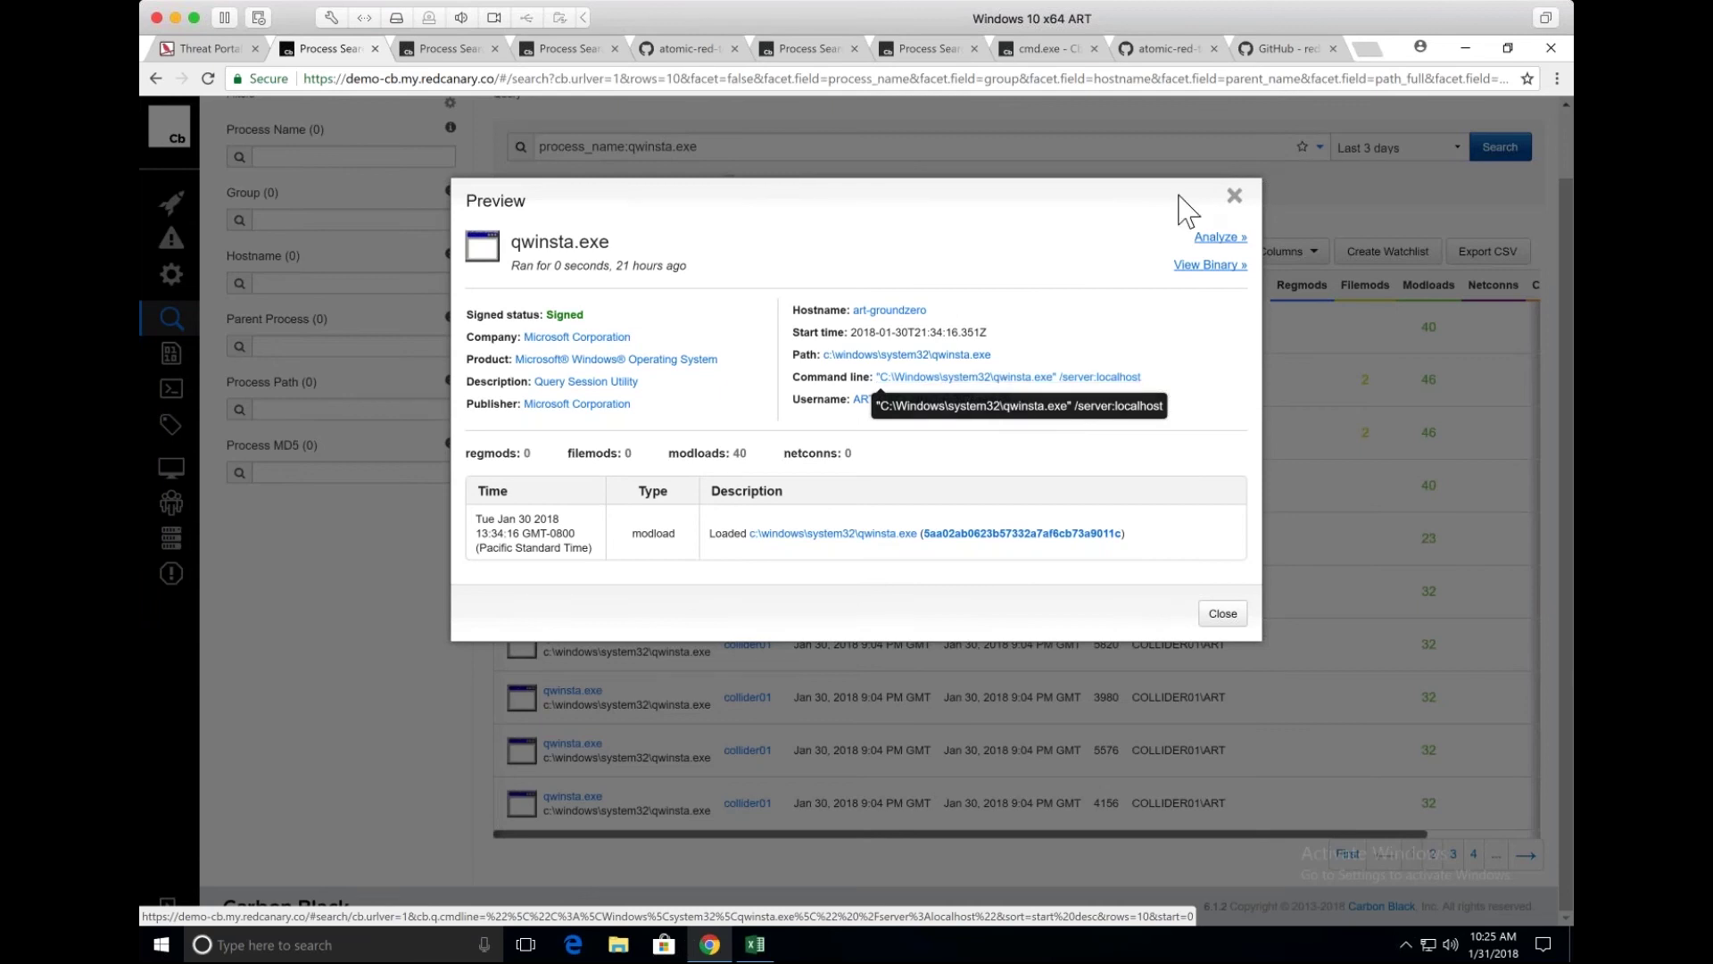
left_click(1234, 196)
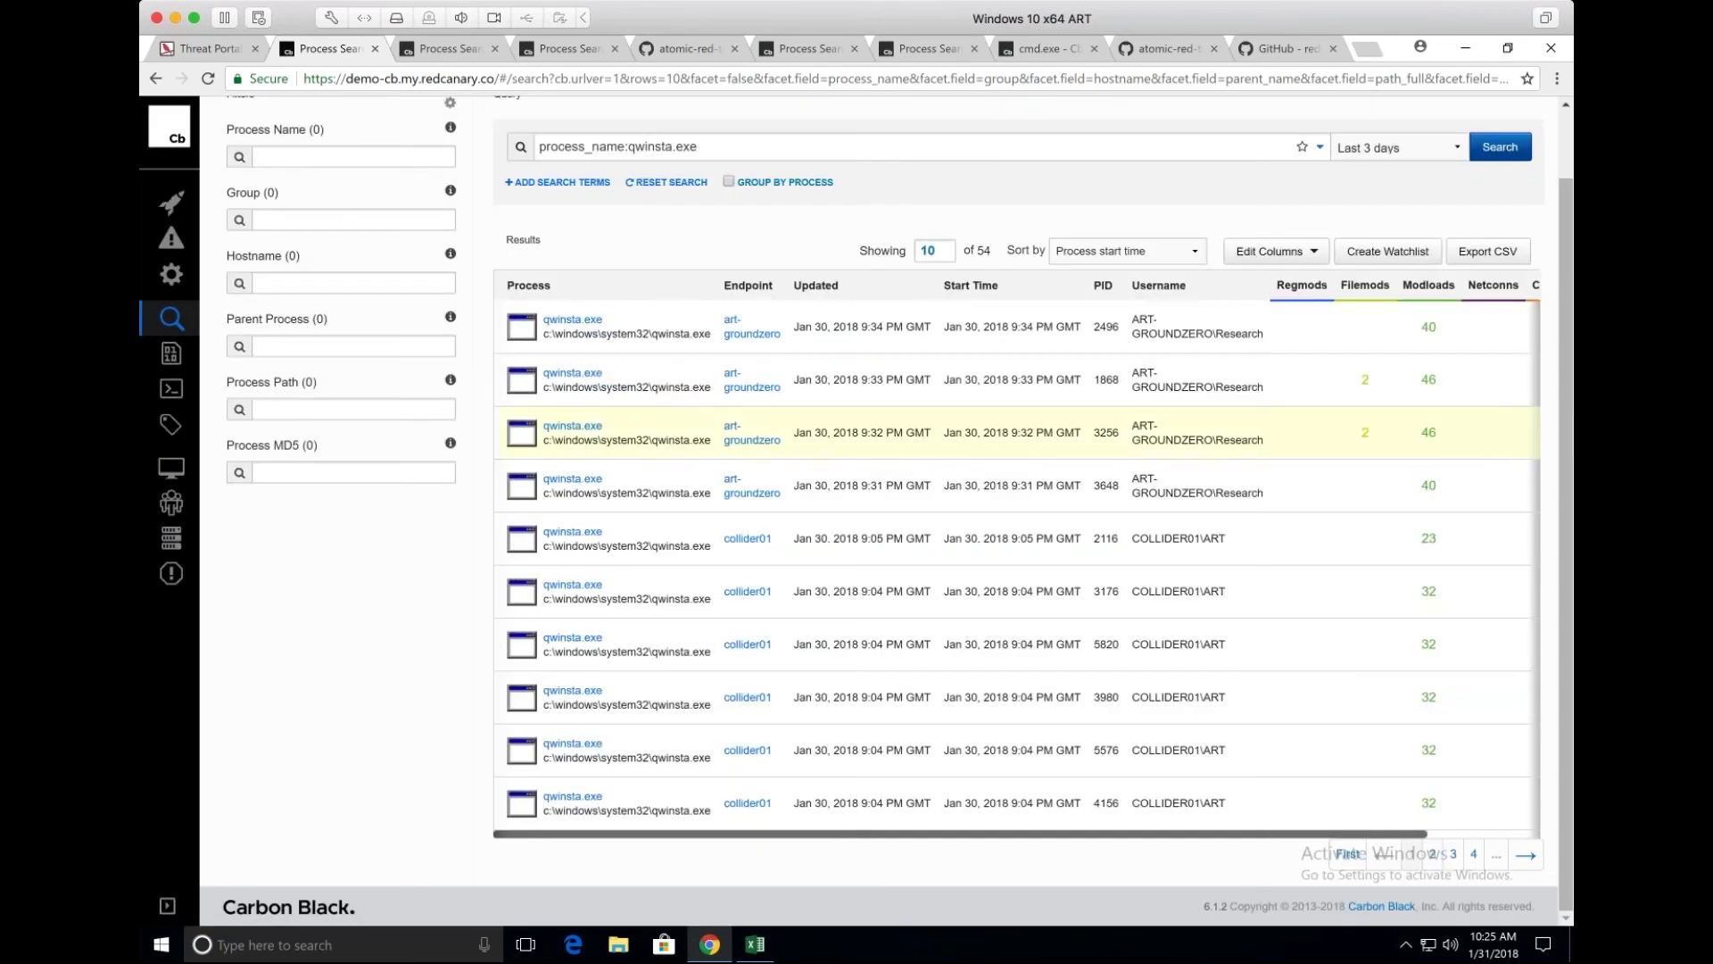
Analyze the 9:32 PM qwinsta.exe process on art-groundzero, inspecting the related findstr.exe and the parent cmd.exe in the process tree.
left_click(650, 428)
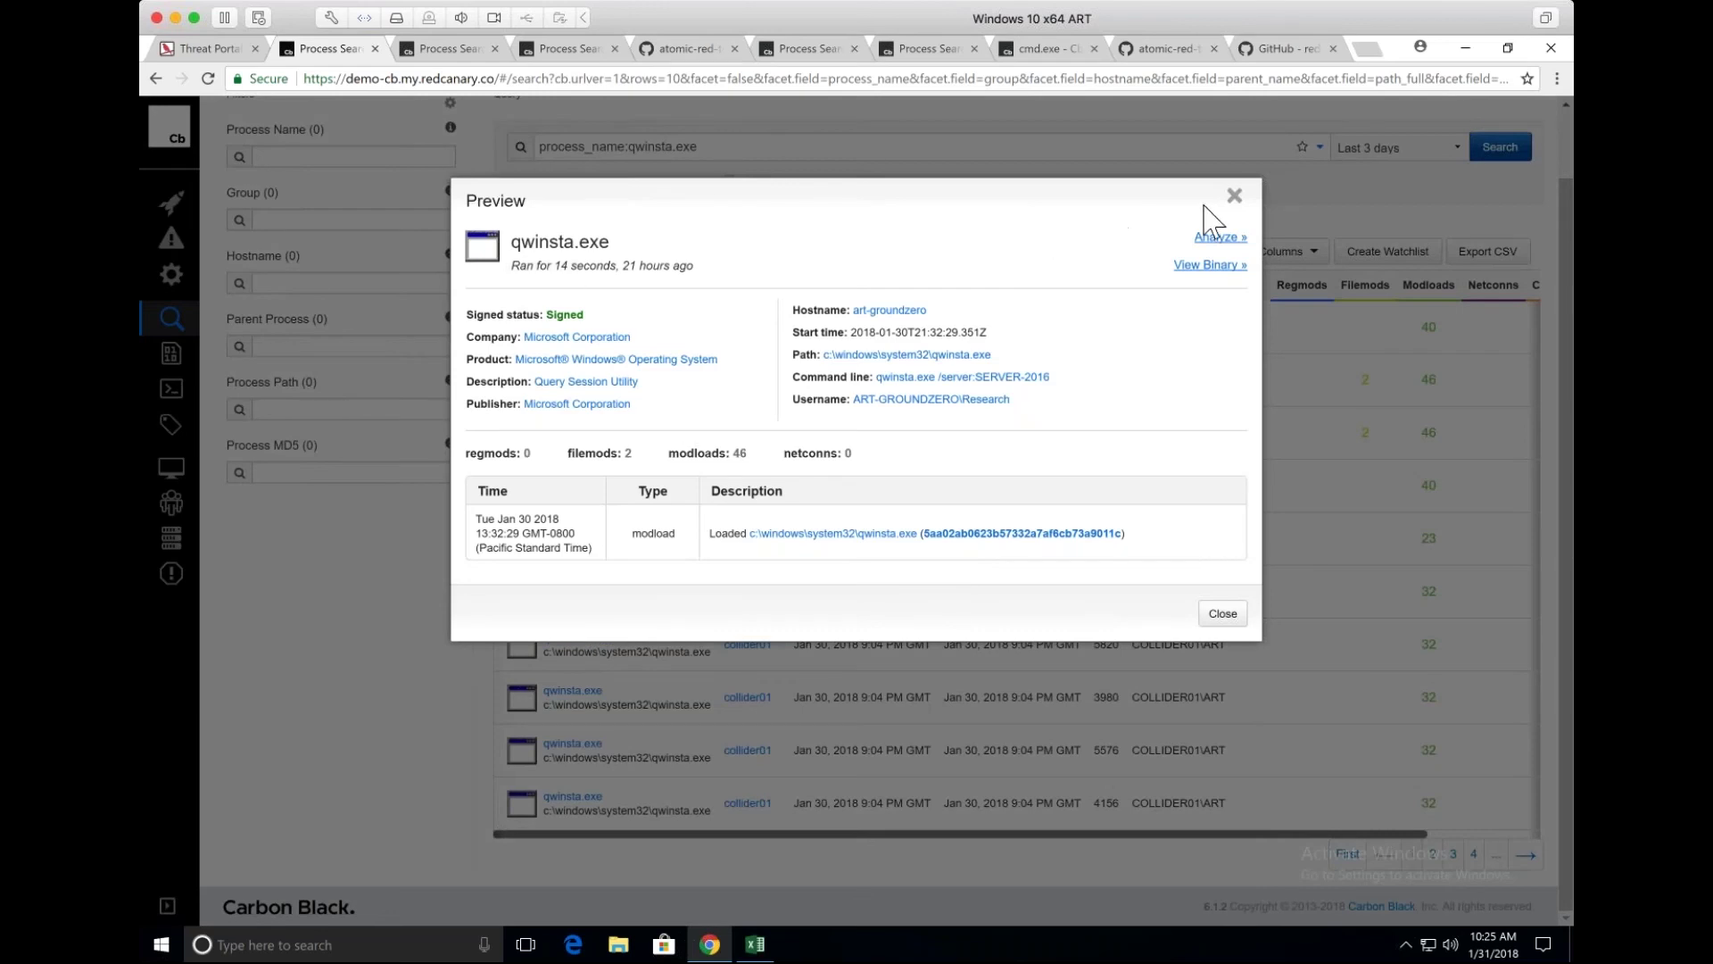
left_click(1221, 238)
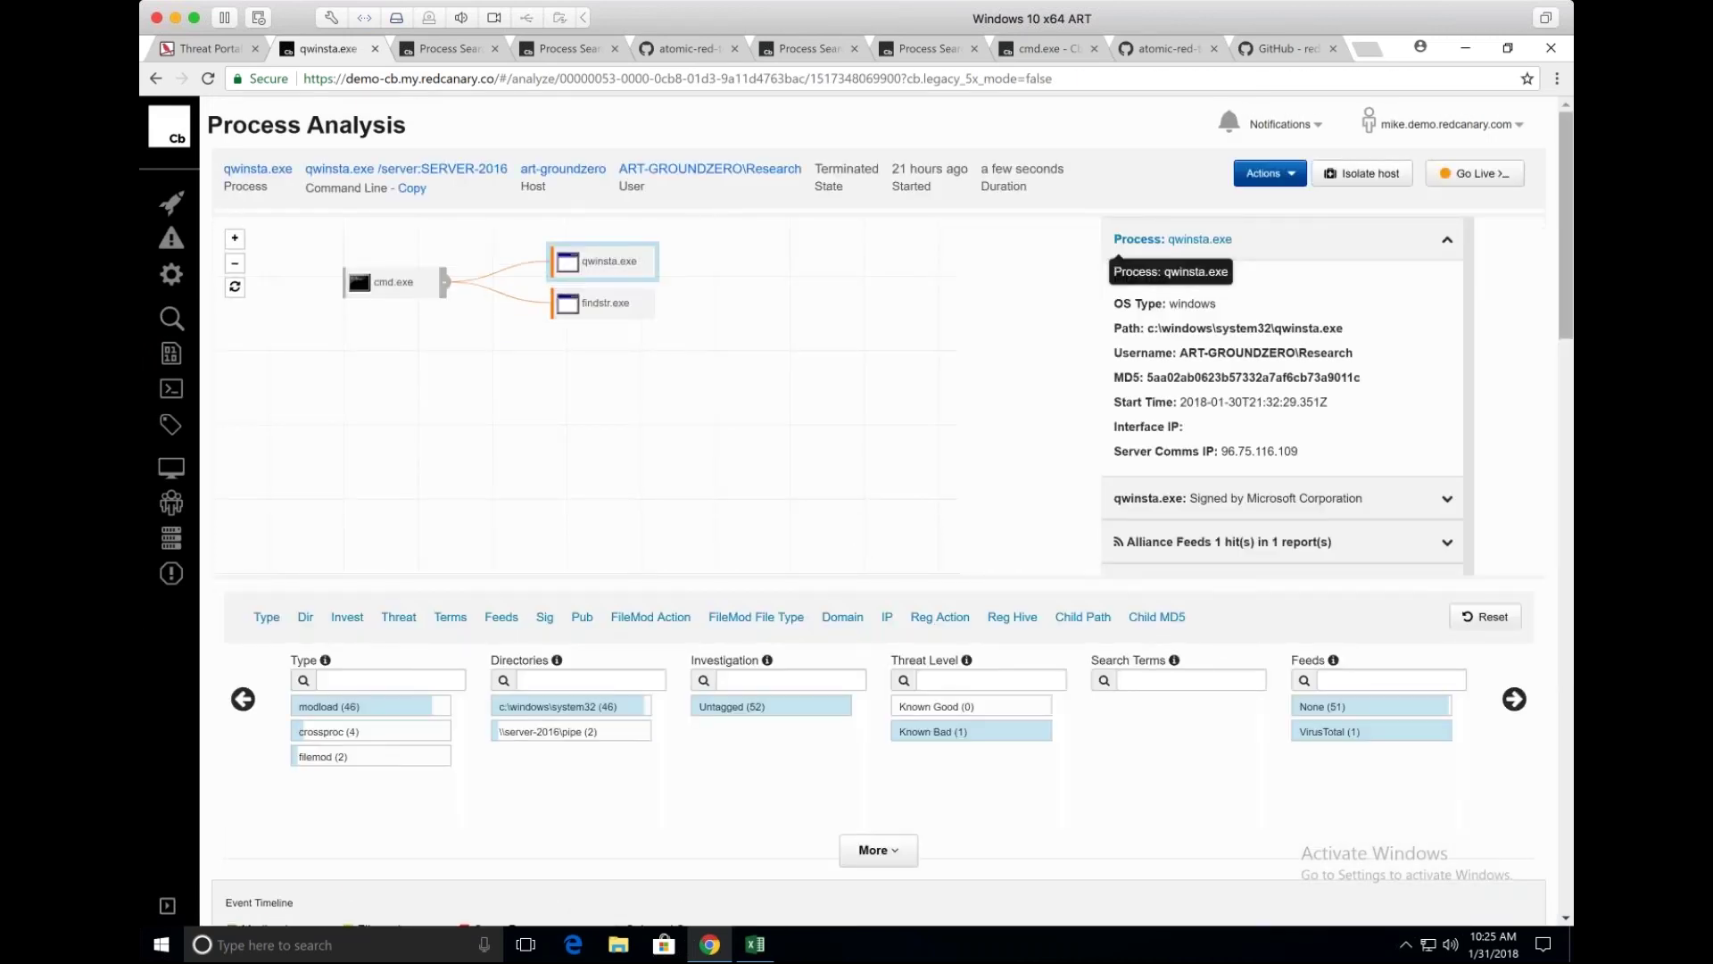
left_click_drag(753, 398, 852, 520)
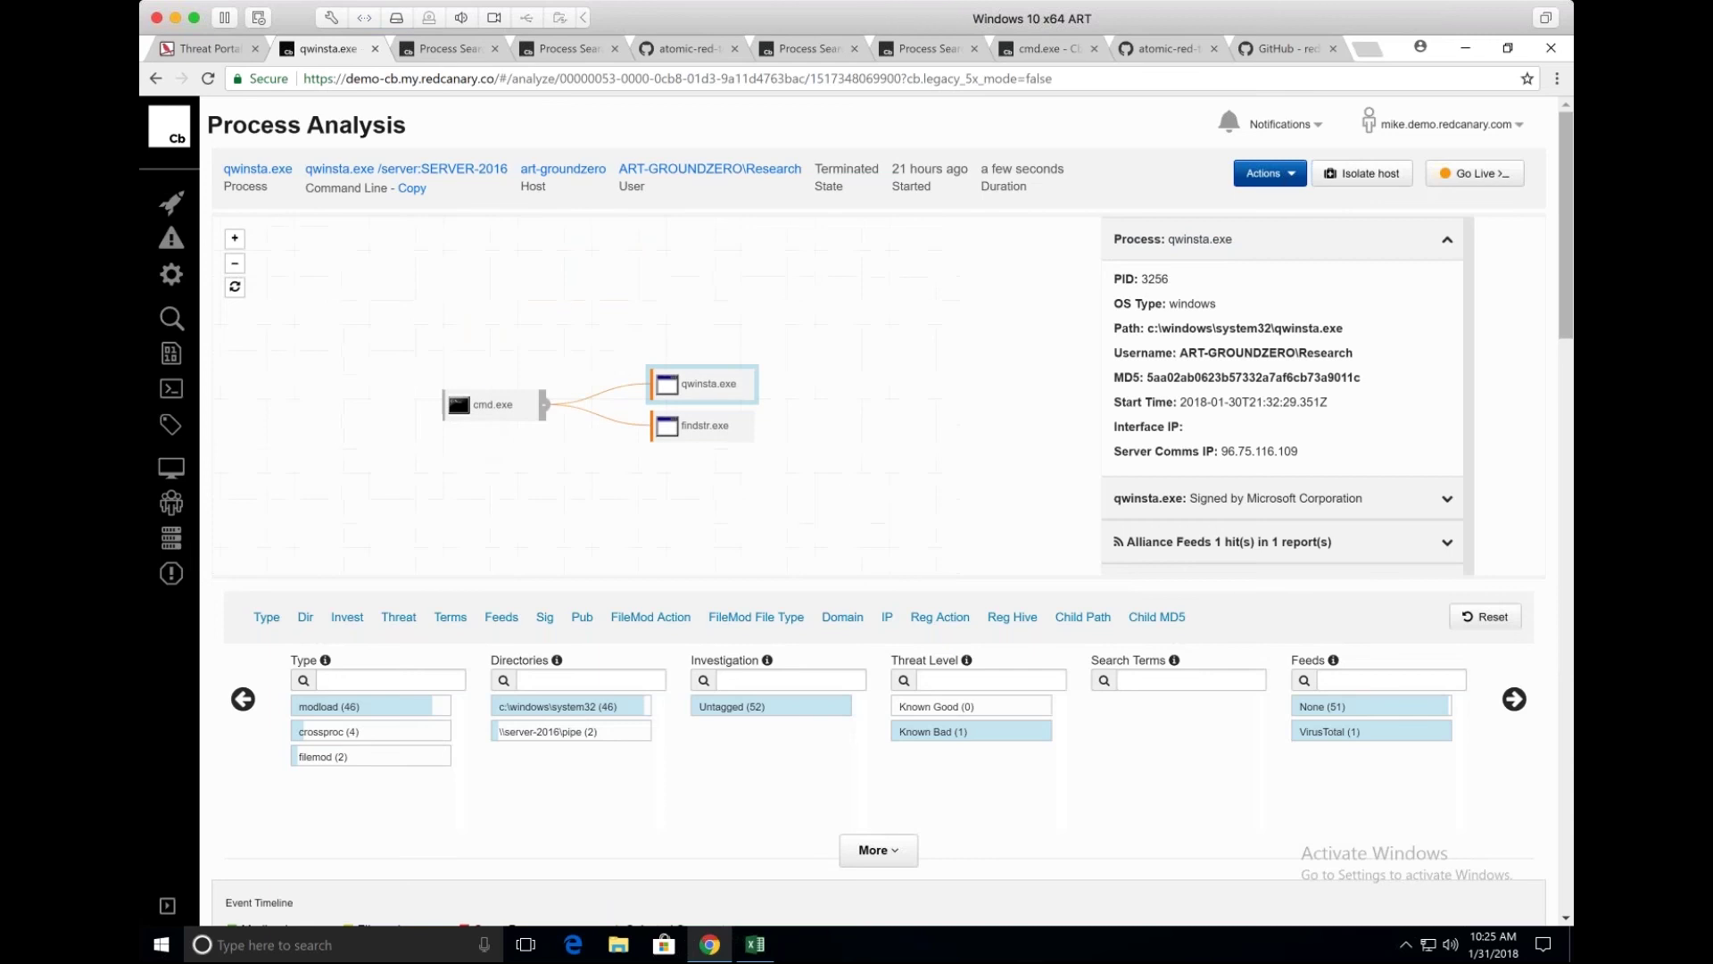
left_click(673, 435)
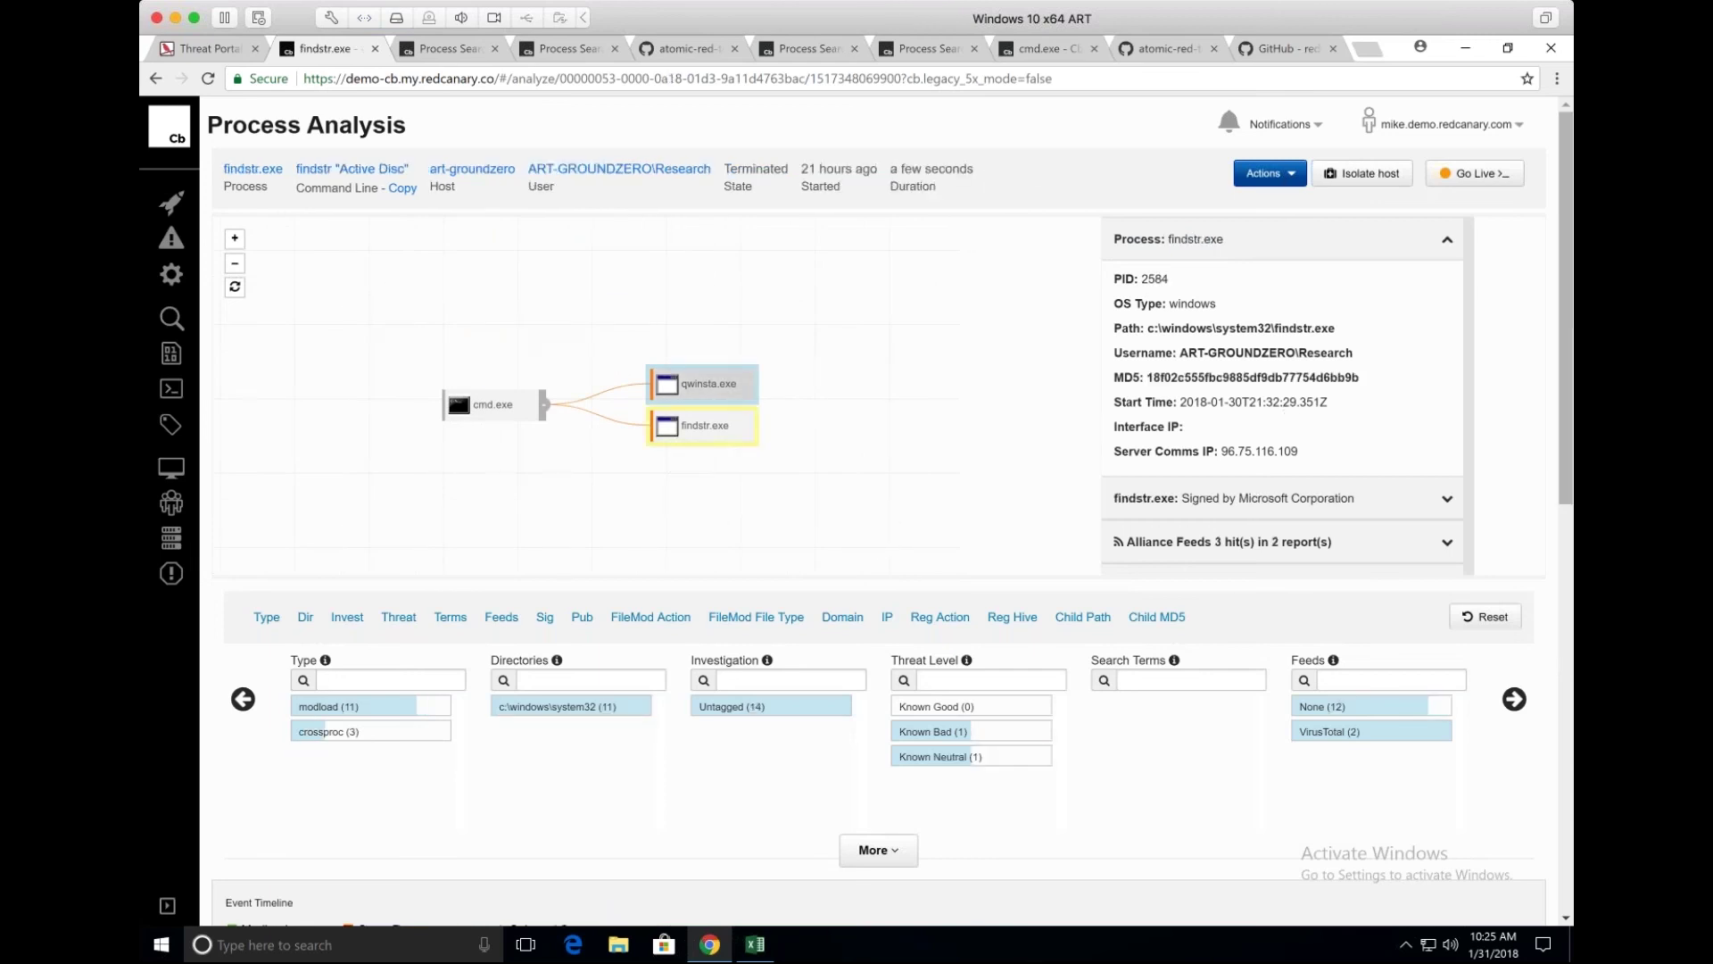
left_click(499, 406)
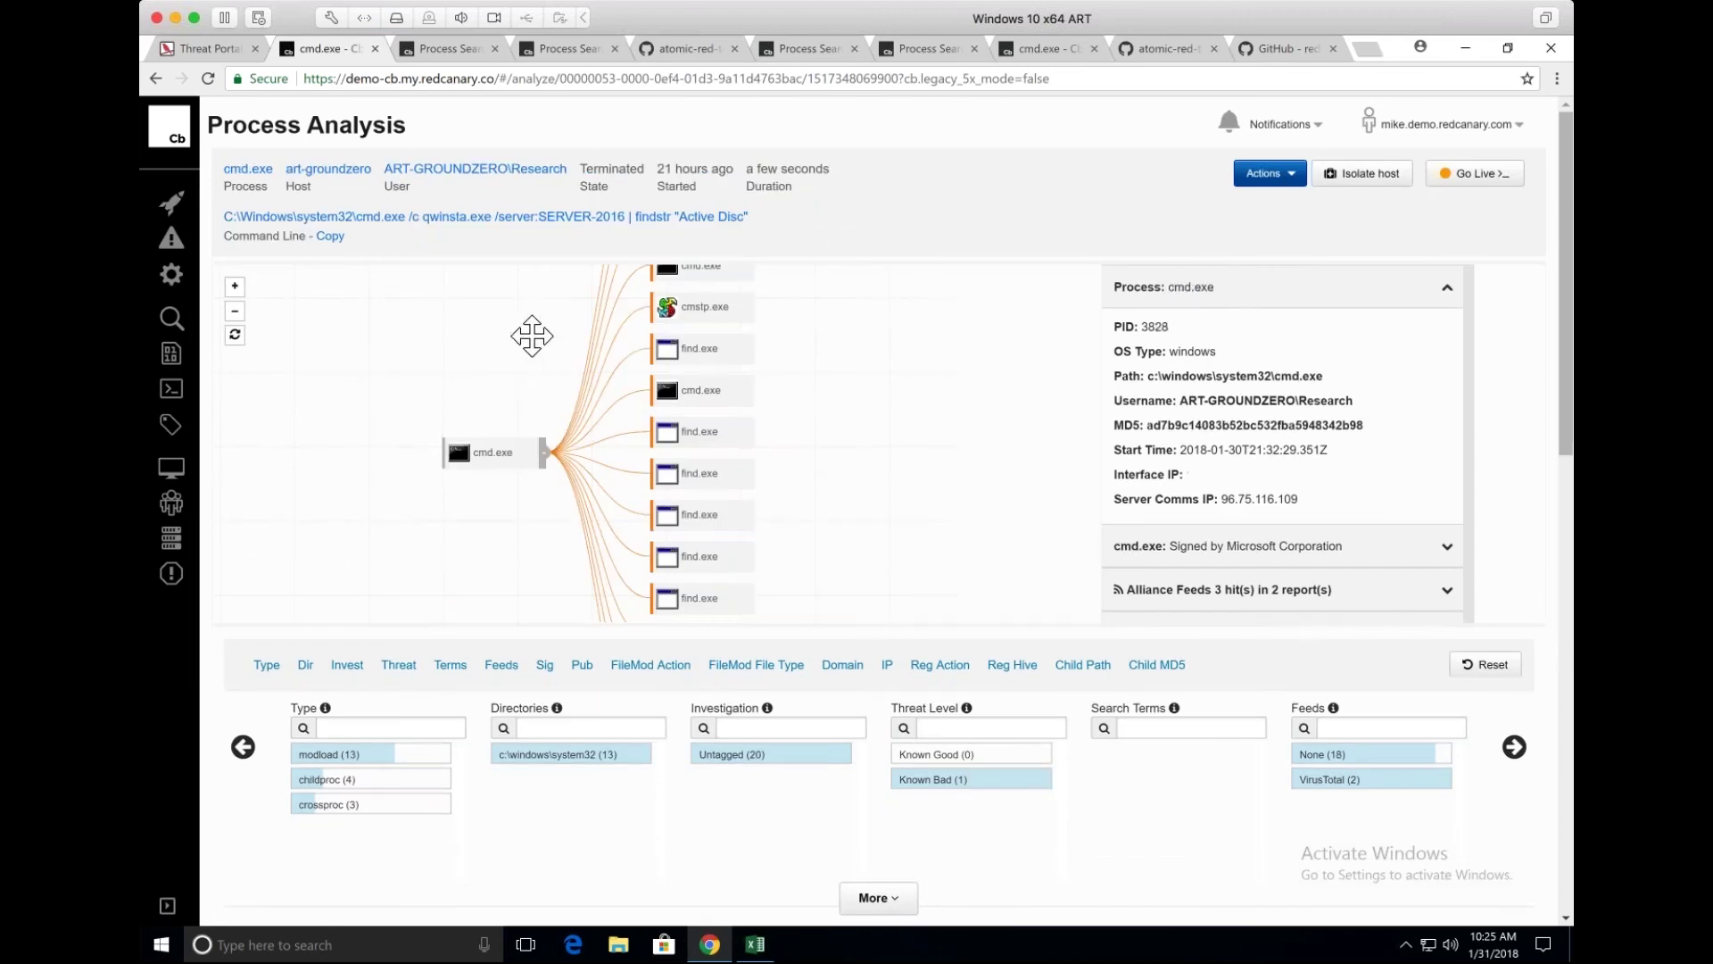
left_click_drag(482, 329, 482, 367)
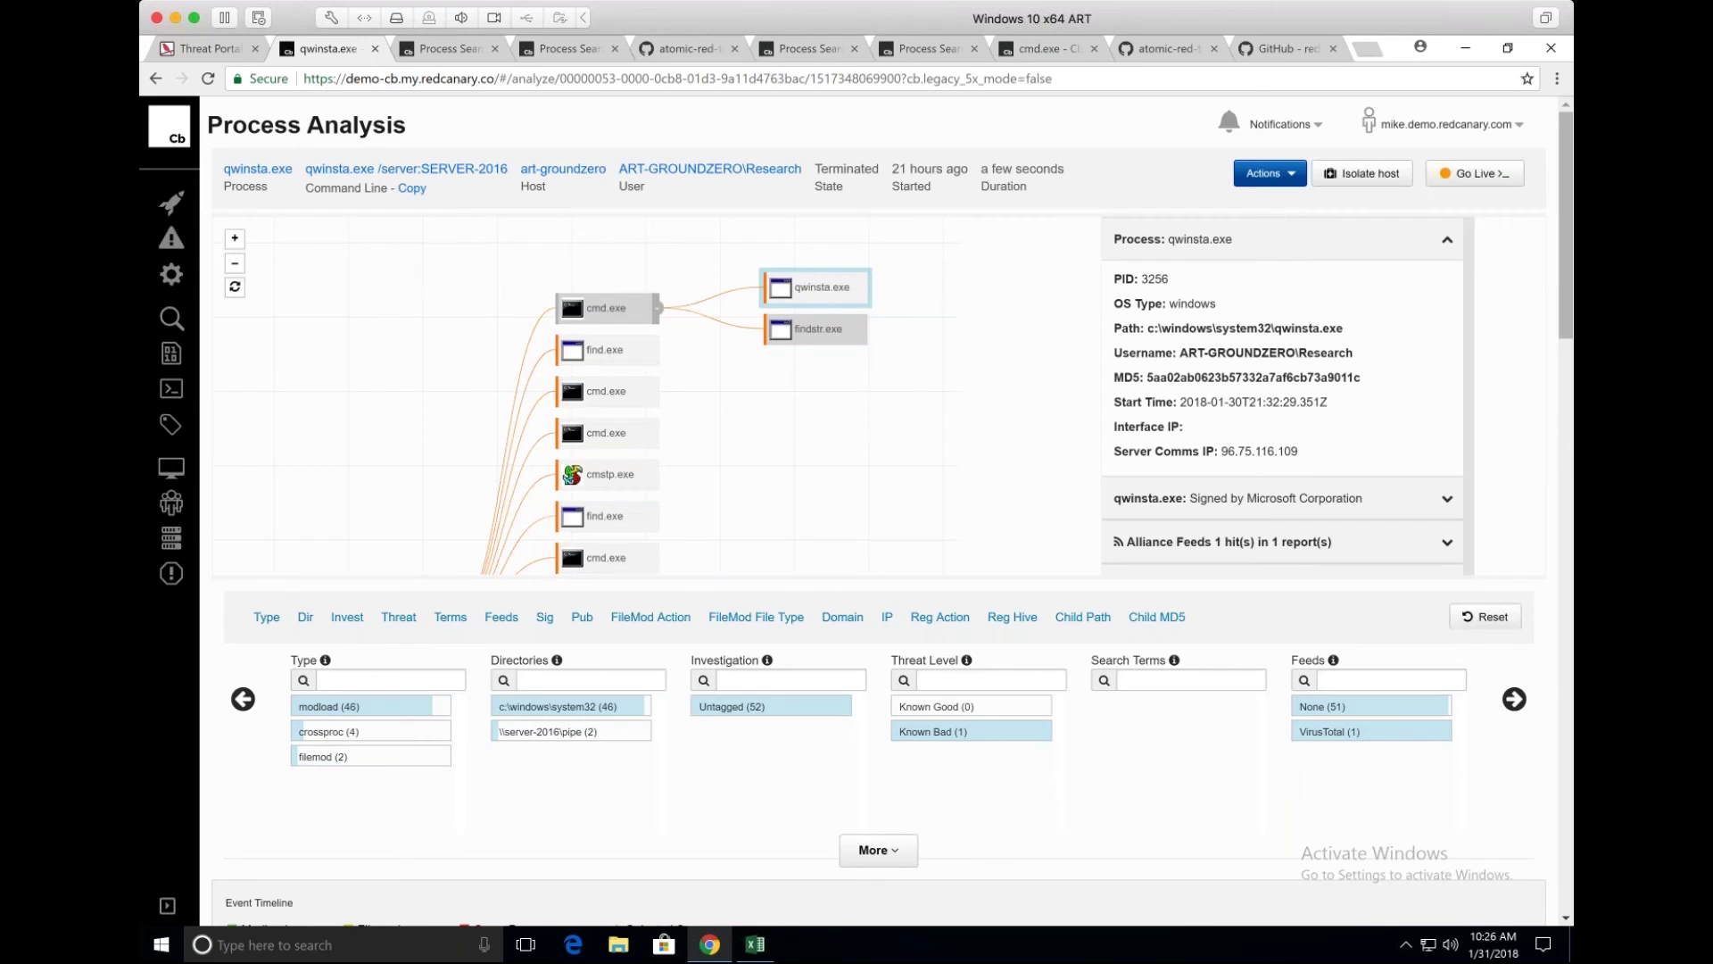
Go back to the process search results and run the query process_name:rwinsta.exe.
right_click(155, 79)
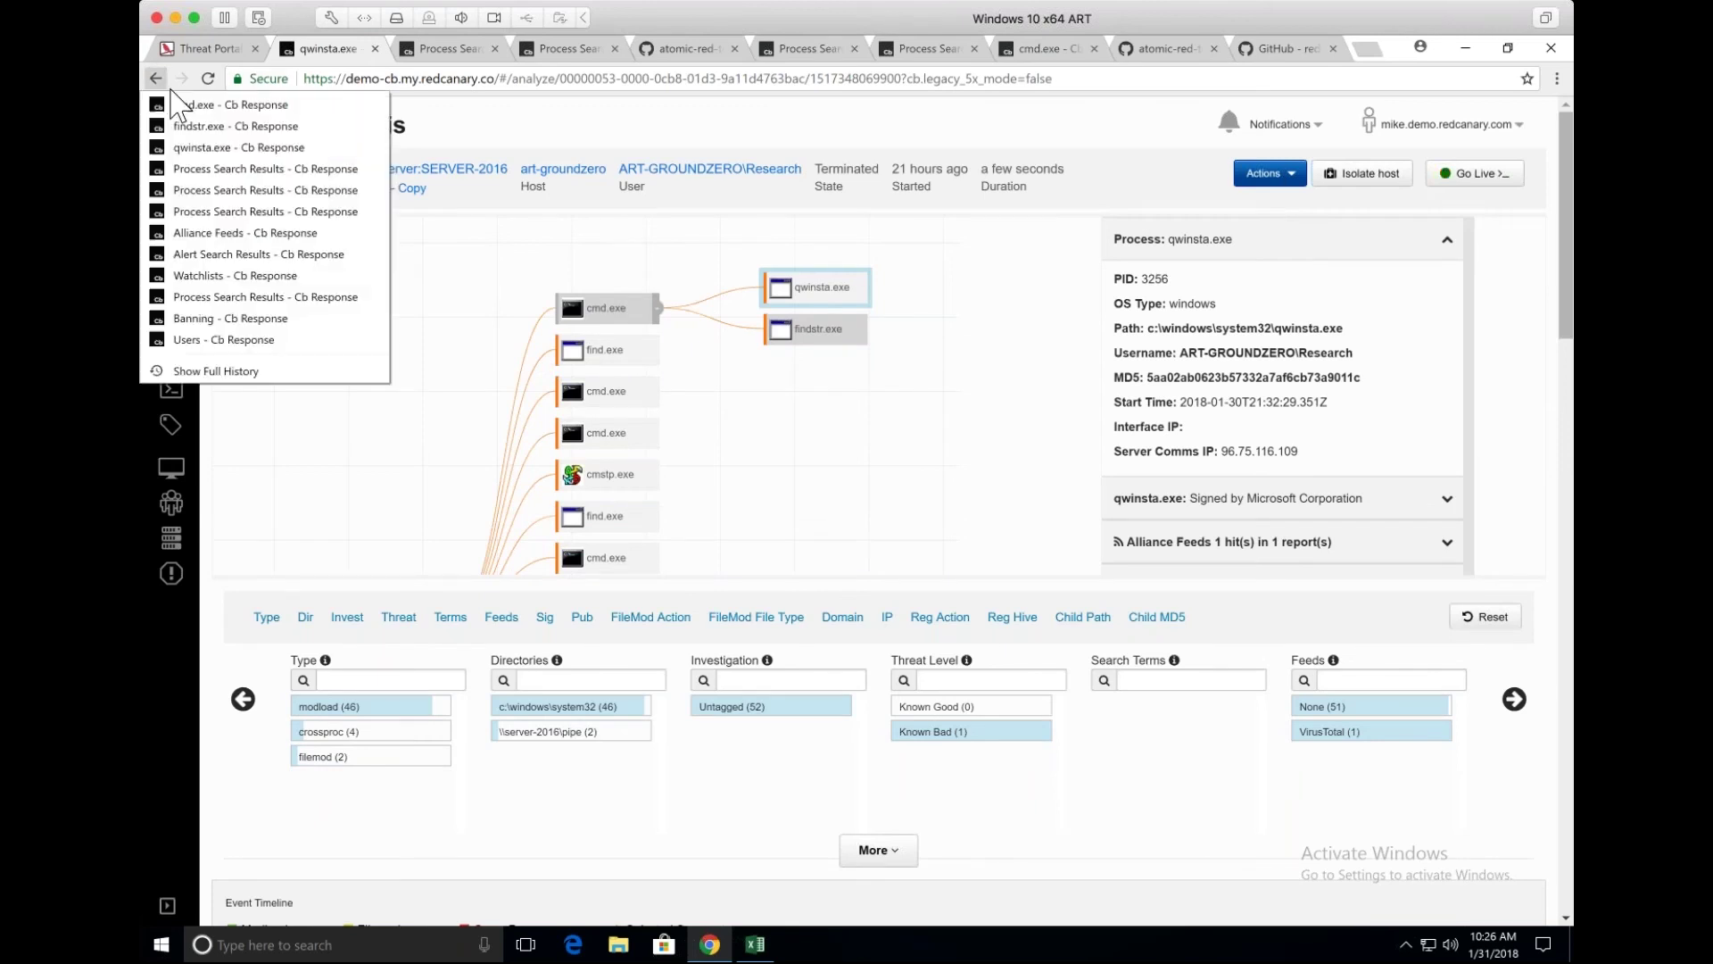
left_click(230, 170)
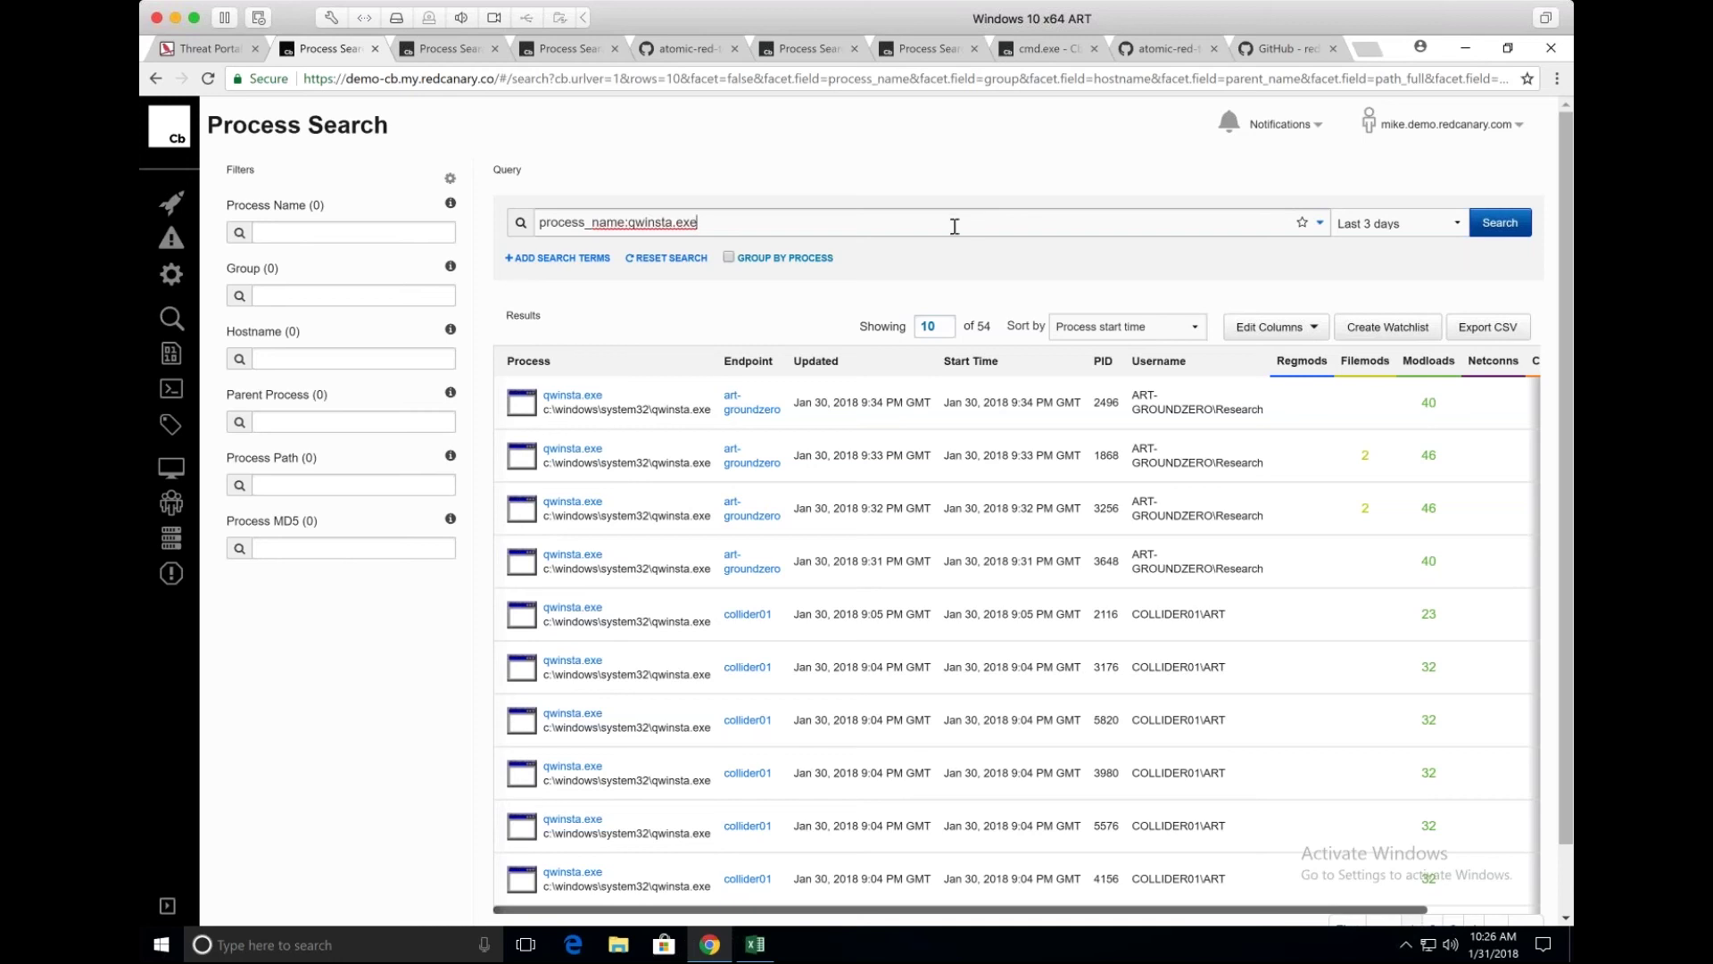
left_click(632, 224)
key("Delete")
type("r")
key("Return")
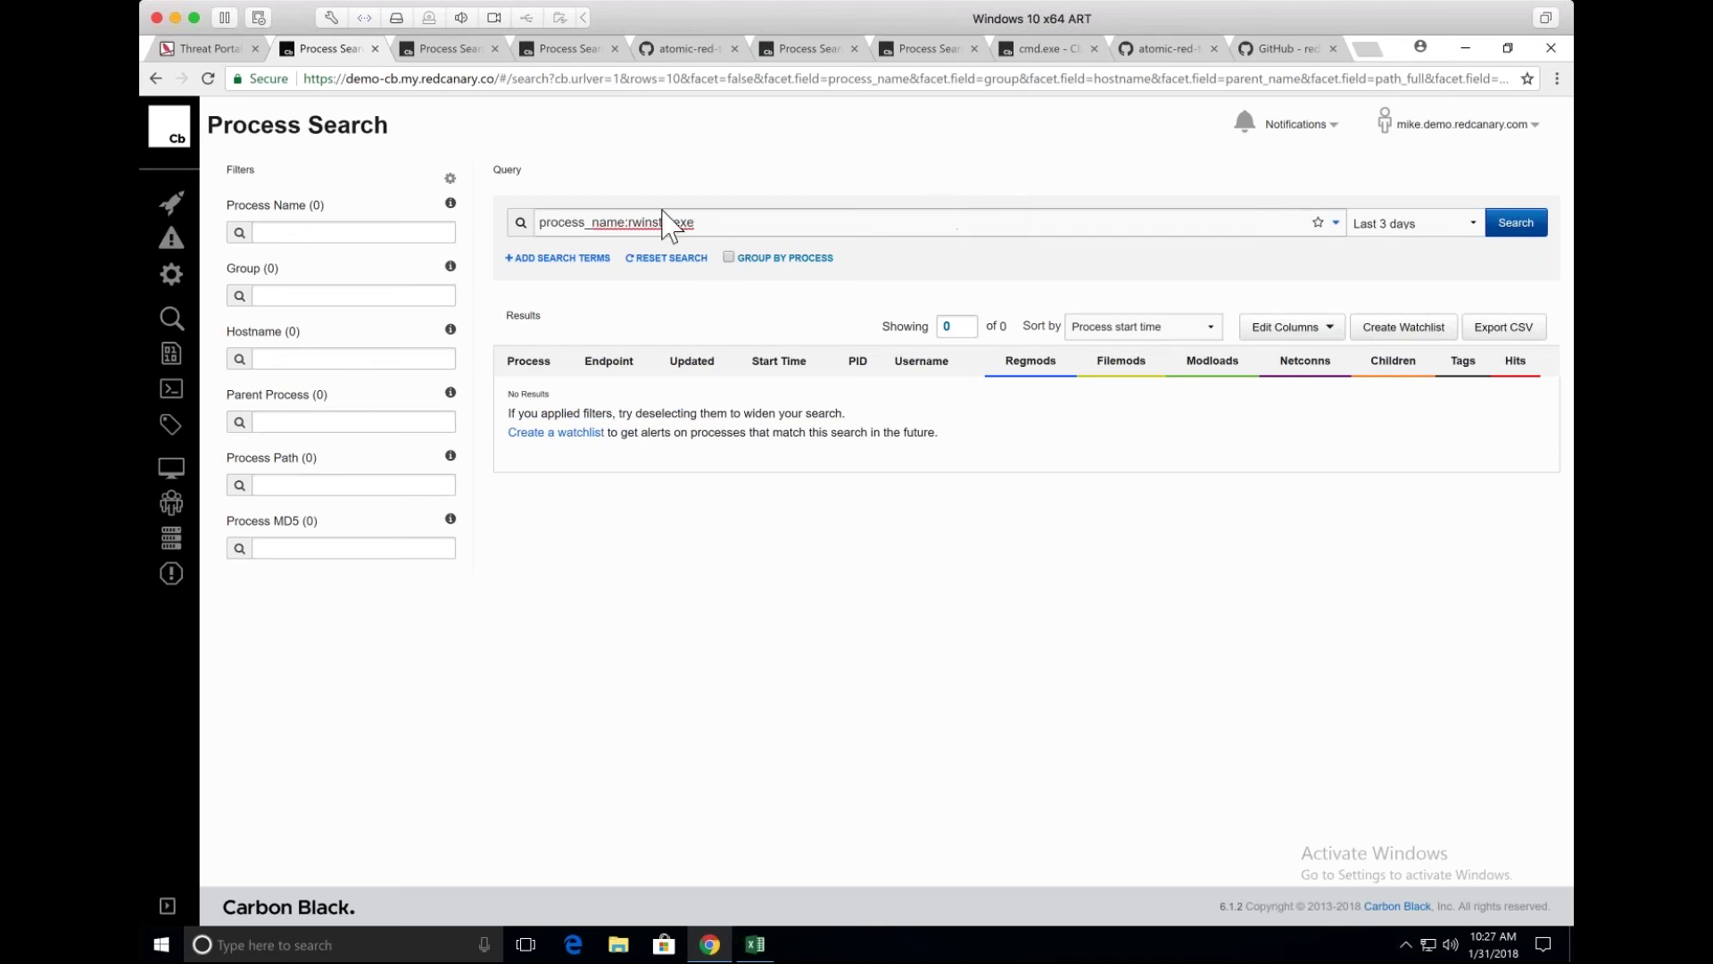
Run the process search with the query process_name:quser.exe.
left_click_drag(625, 222, 916, 222)
type(":quser.exe")
key("Return")
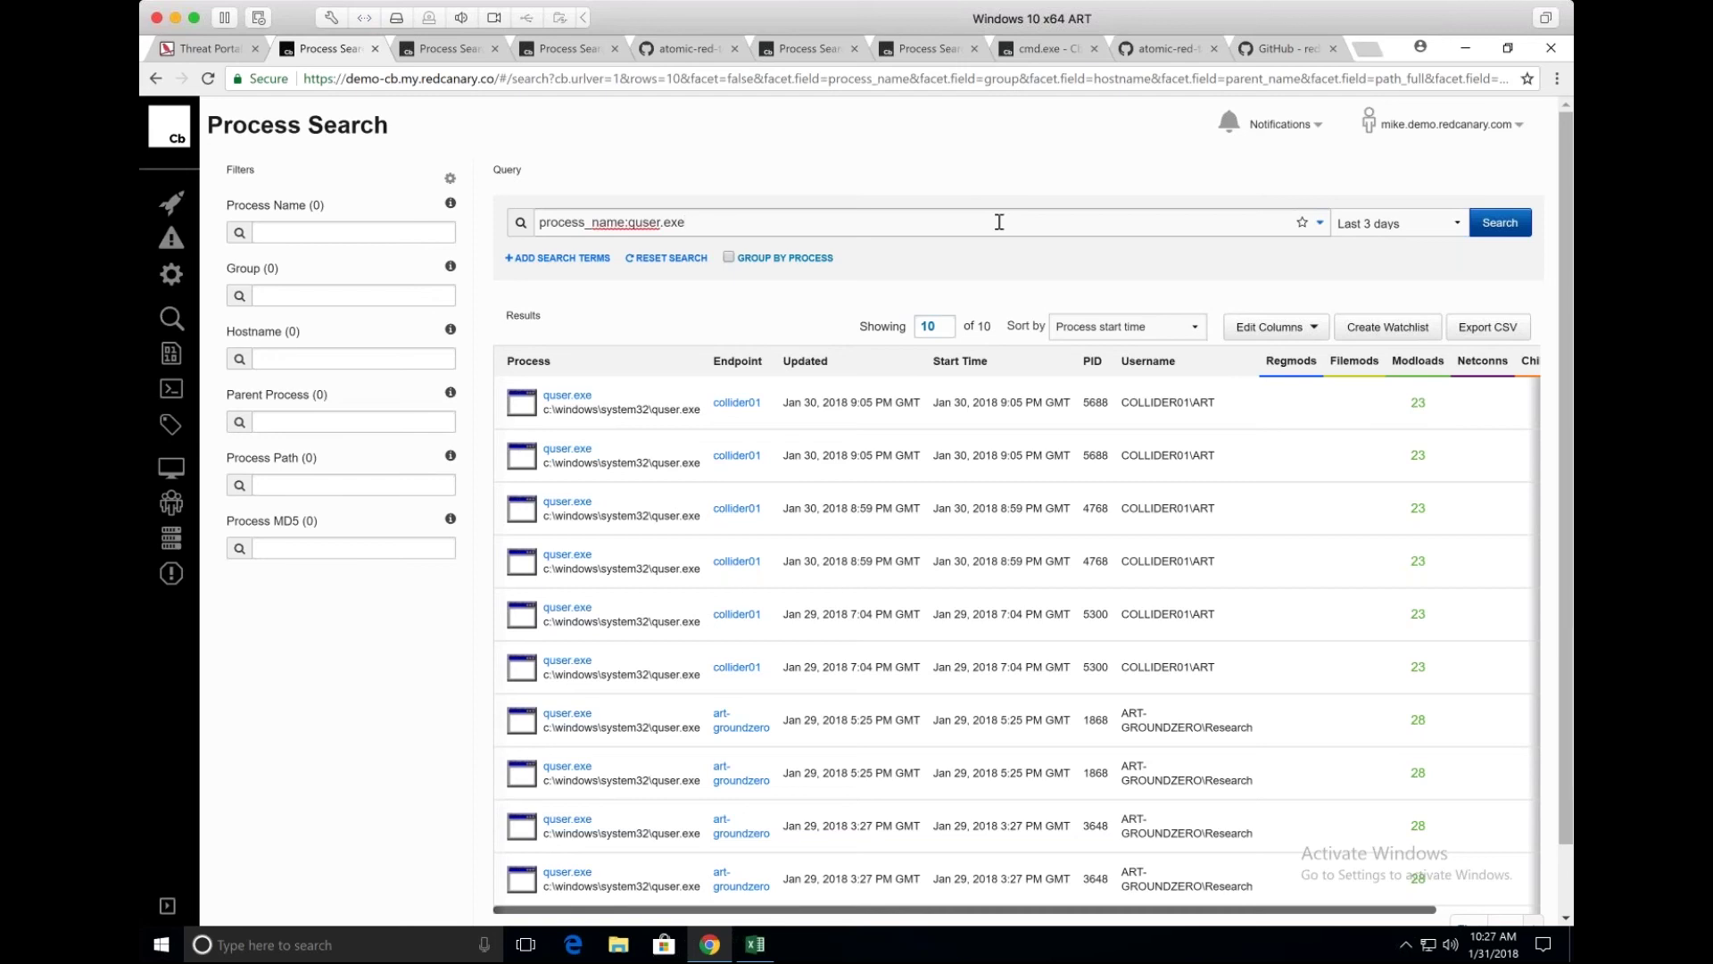
Extend the quser.exe query with the additional term process_name:rwinsta.exe.
type("process_name:rwinsta.exe")
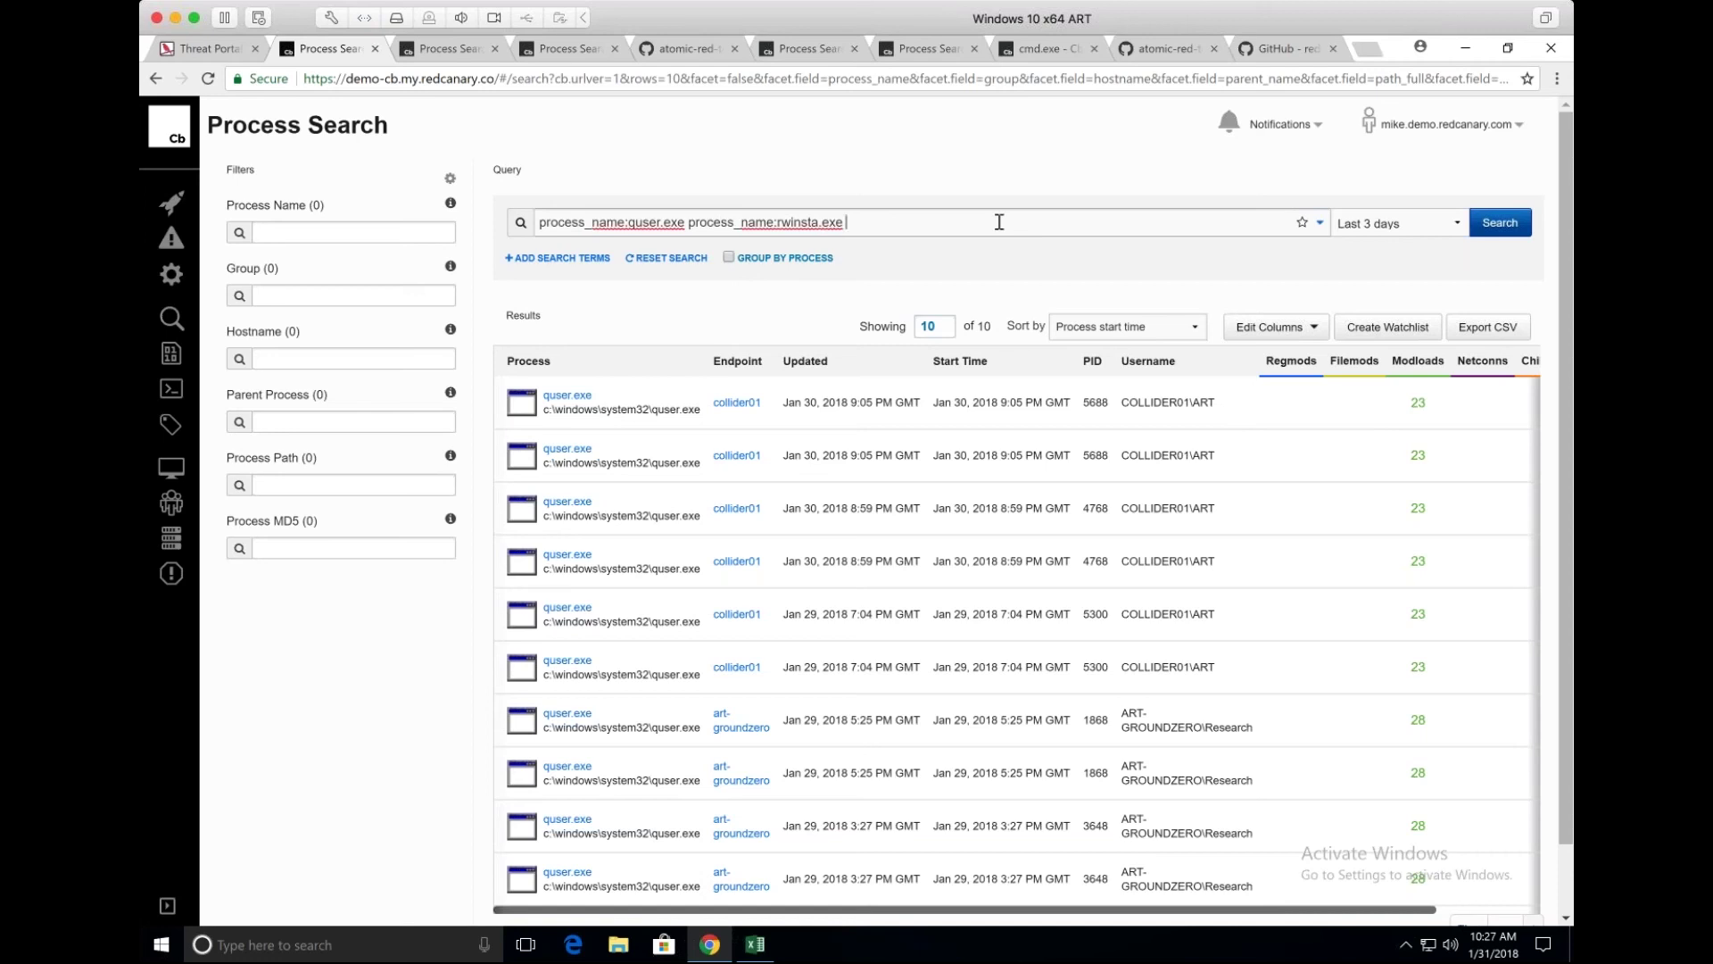
key("super+Tab")
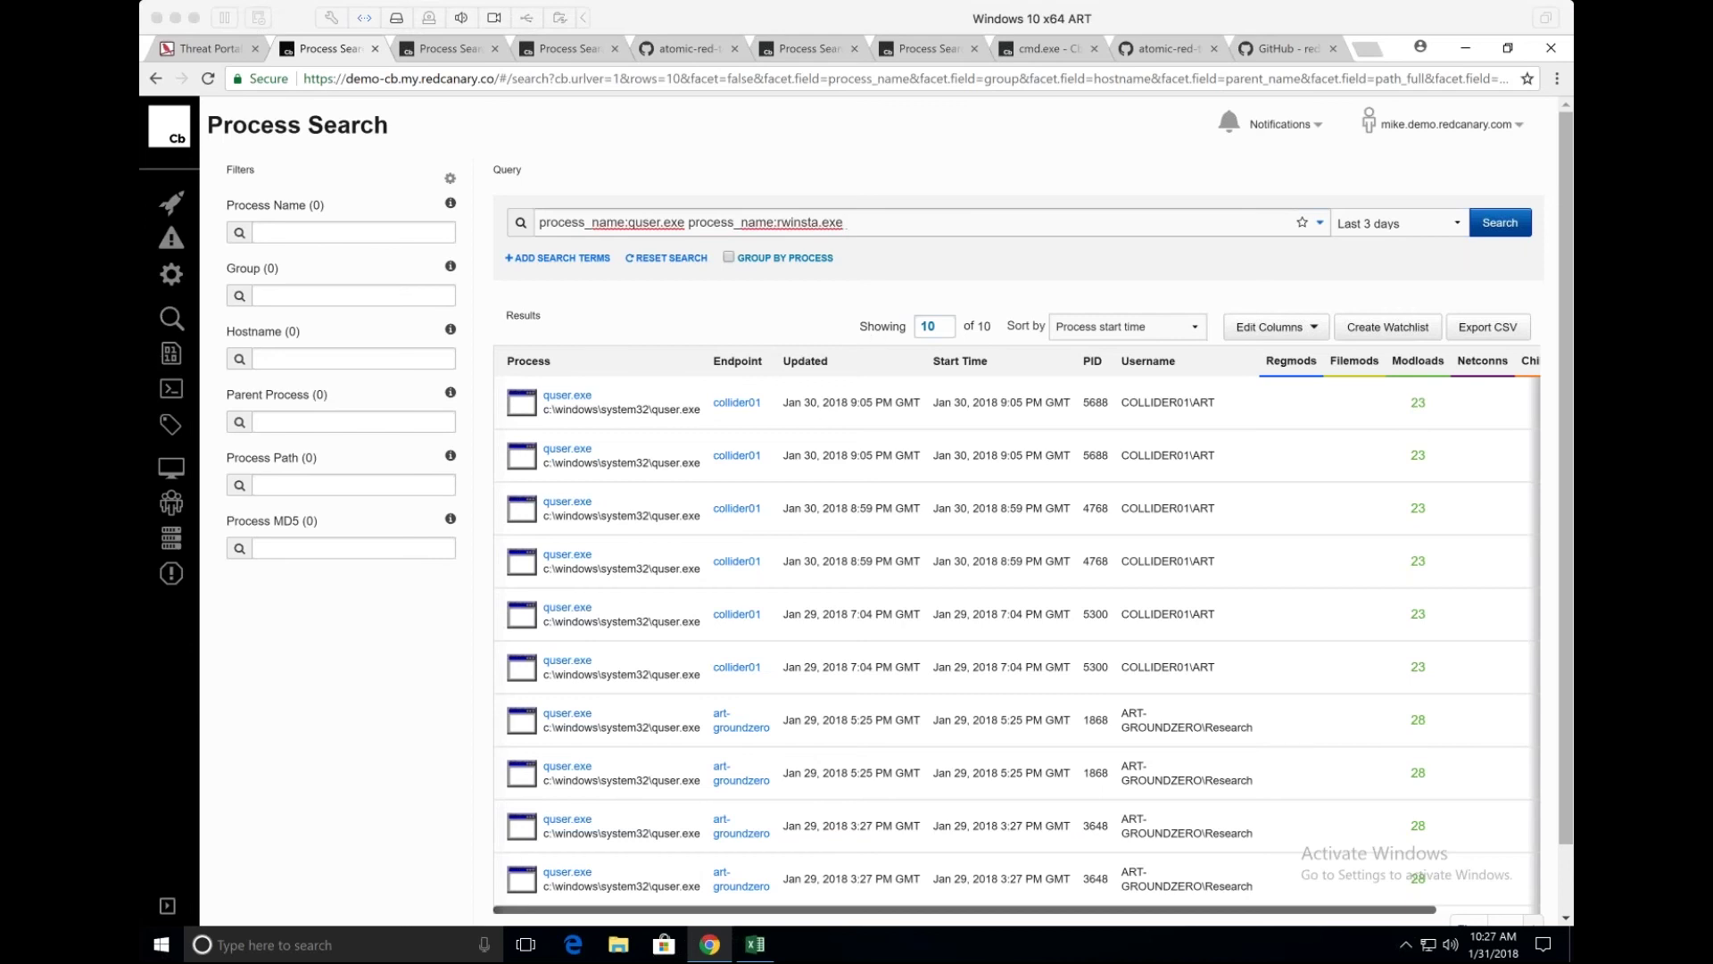
left_click(1210, 25)
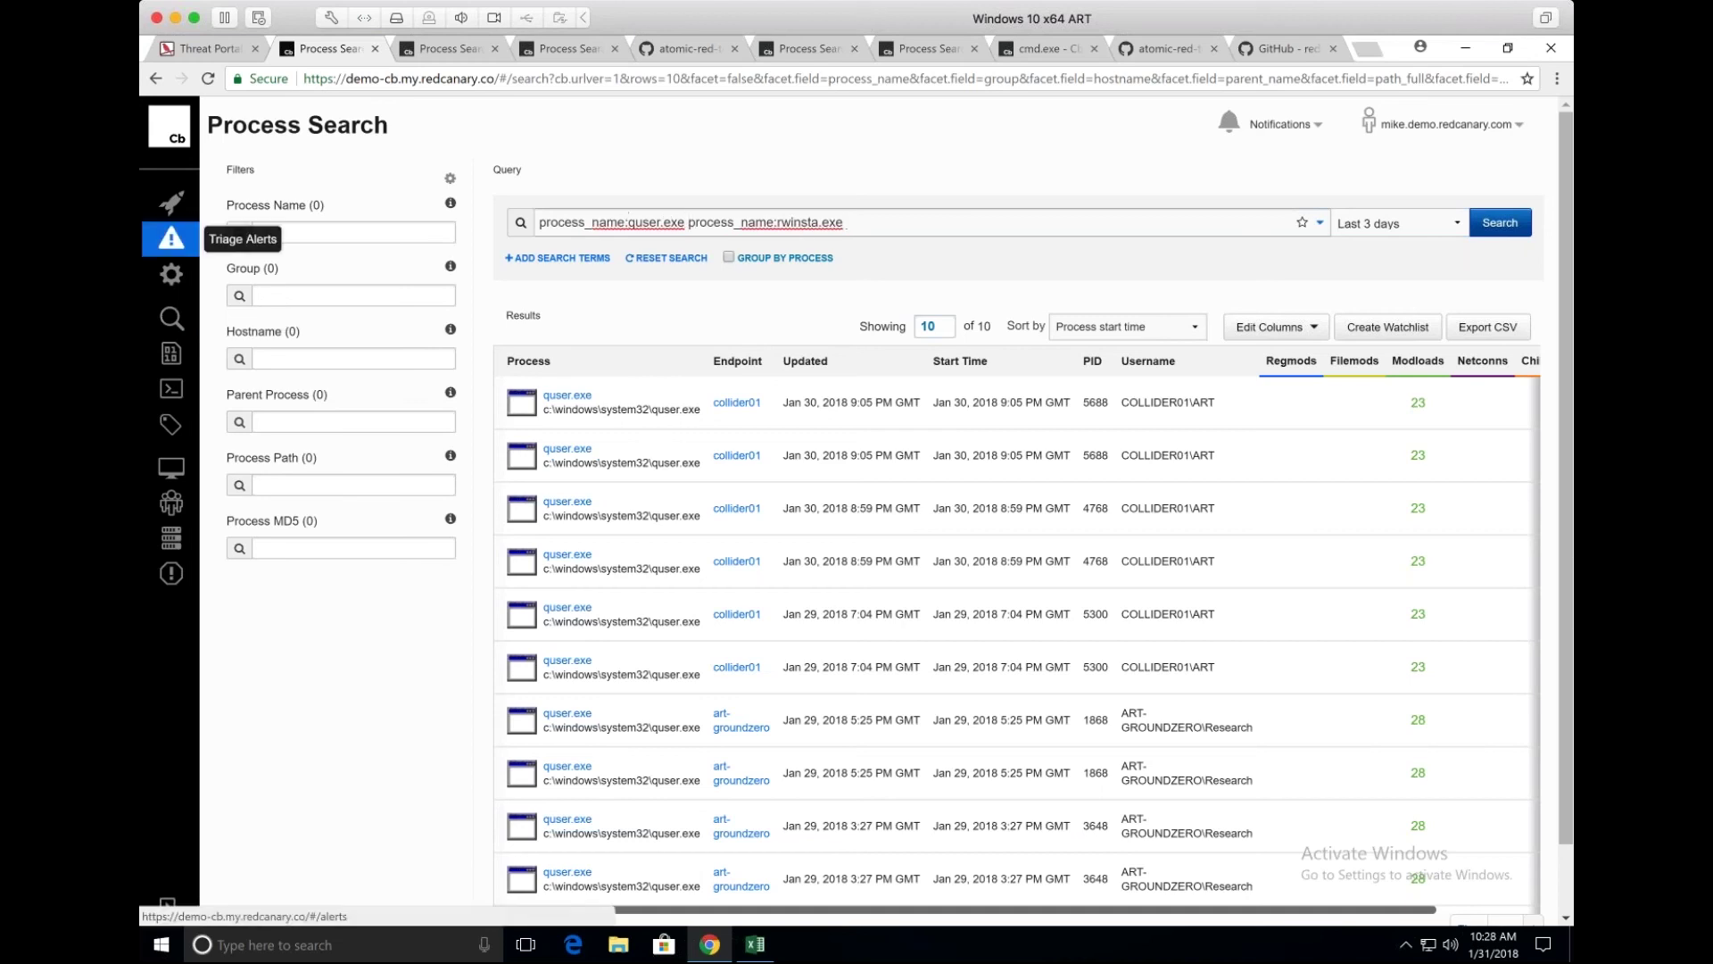
key("ctrl+alt")
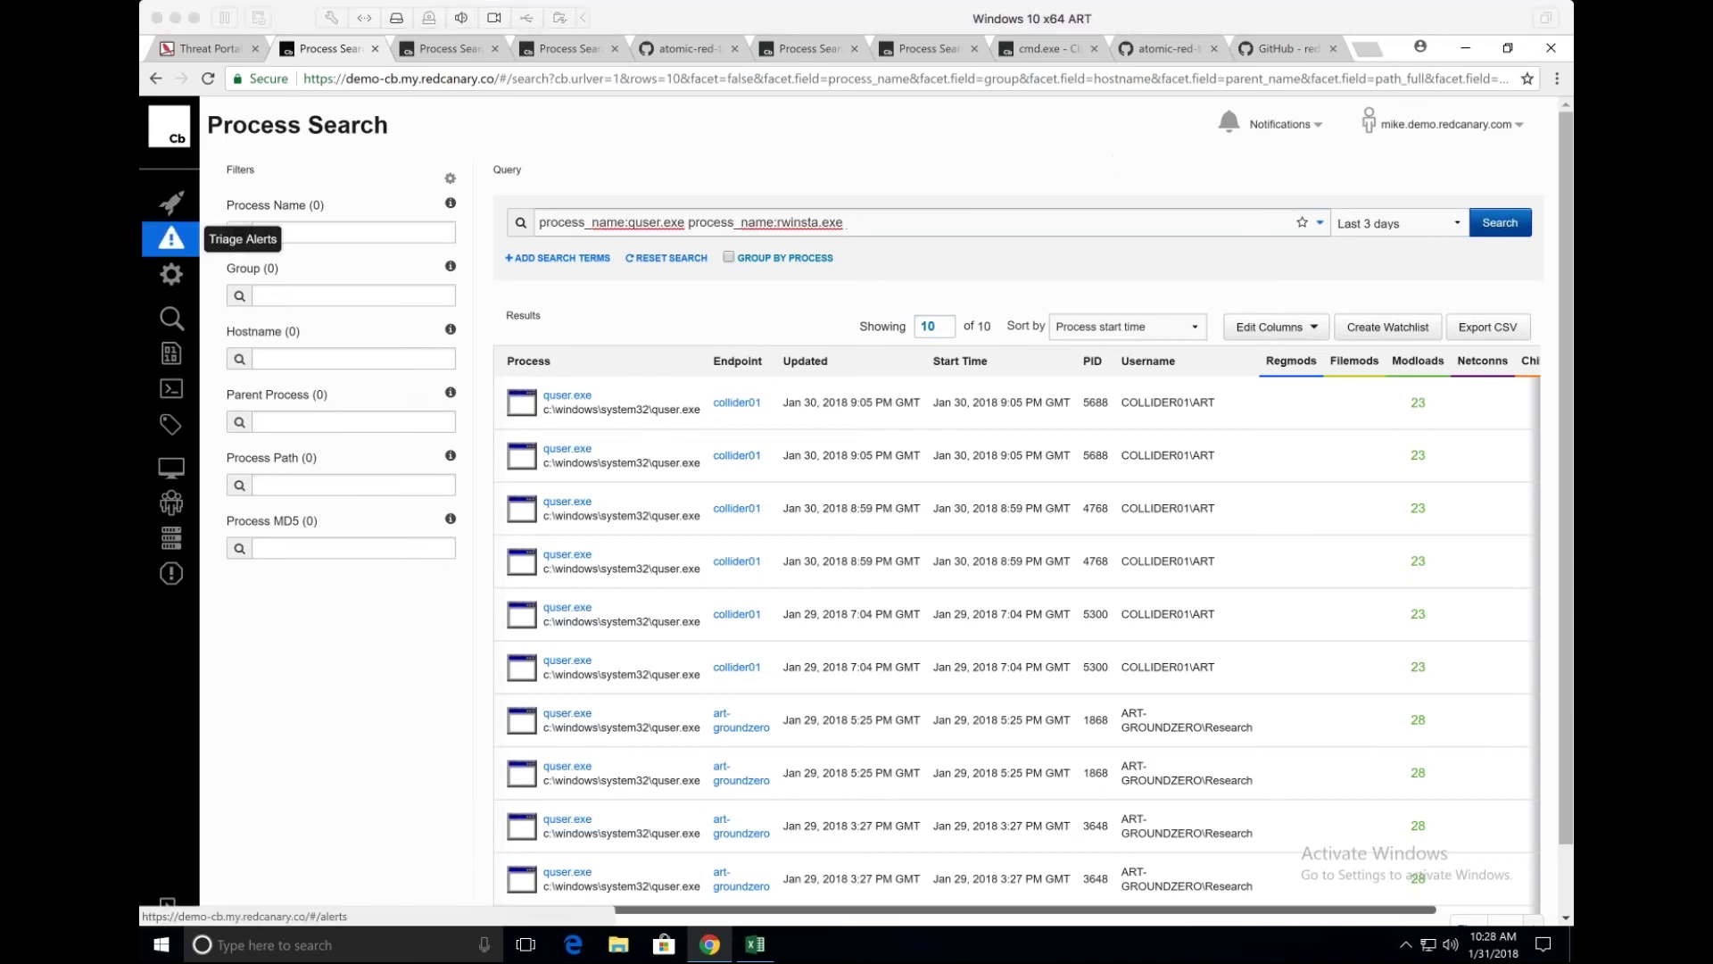
left_click(1114, 158)
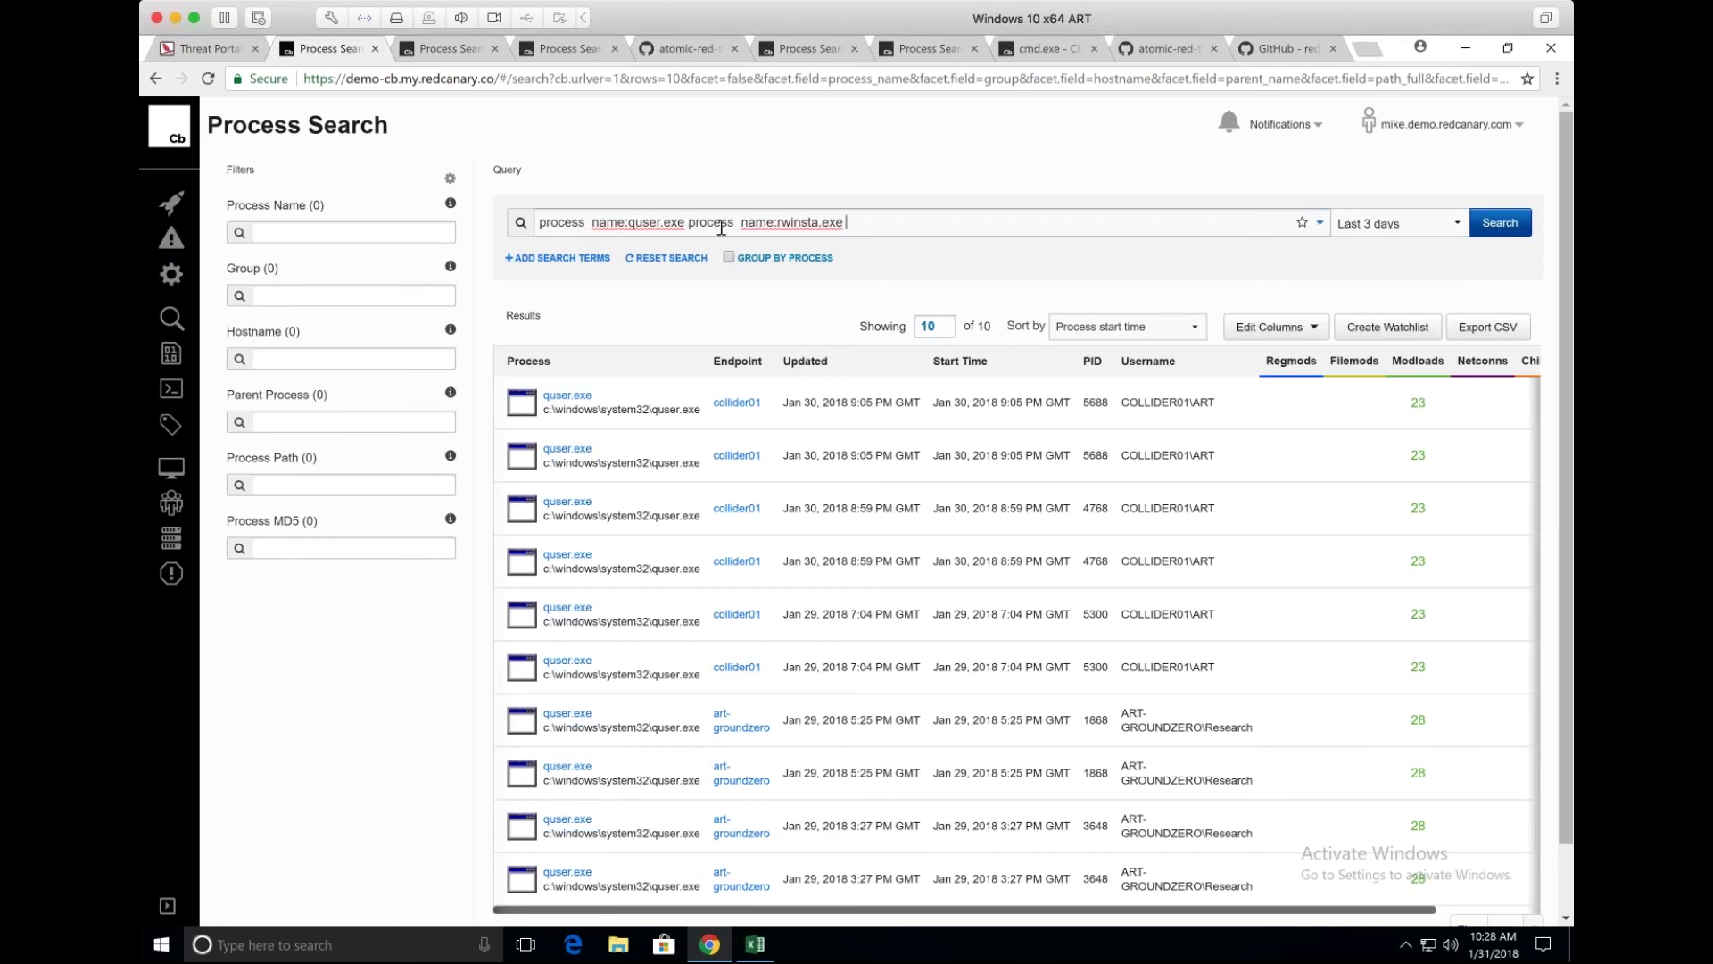
Replace the whole query with internal_name:quser.exe and run the search.
triple_click(721, 228)
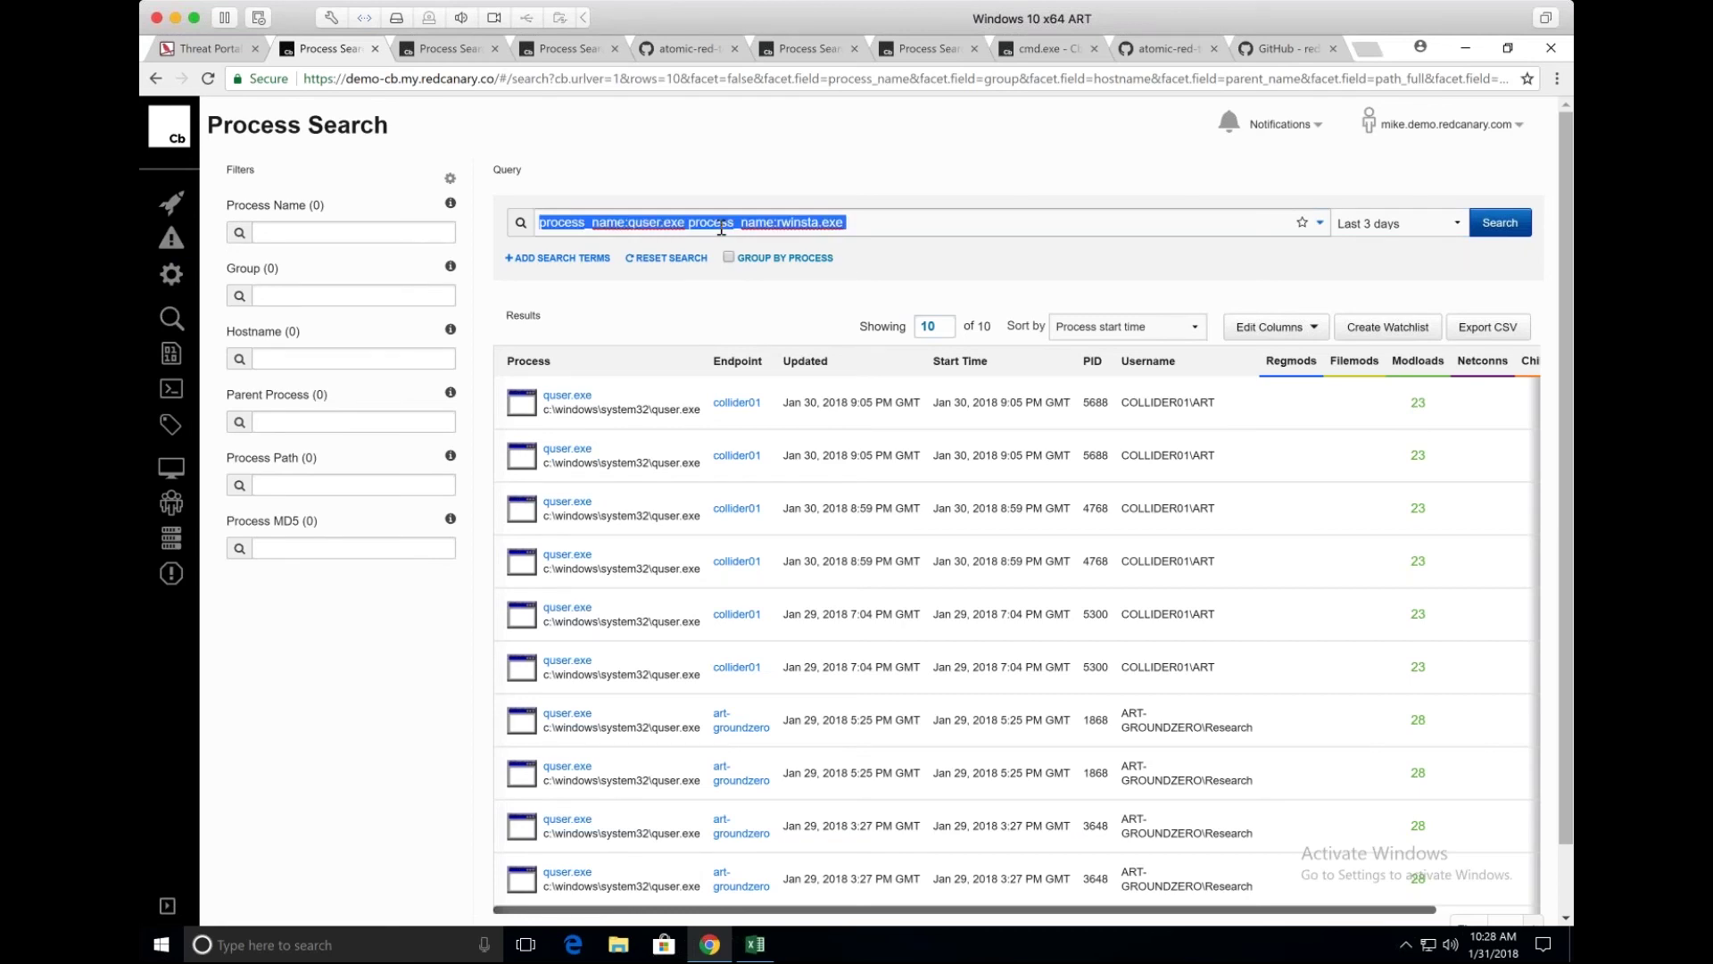
type("inte")
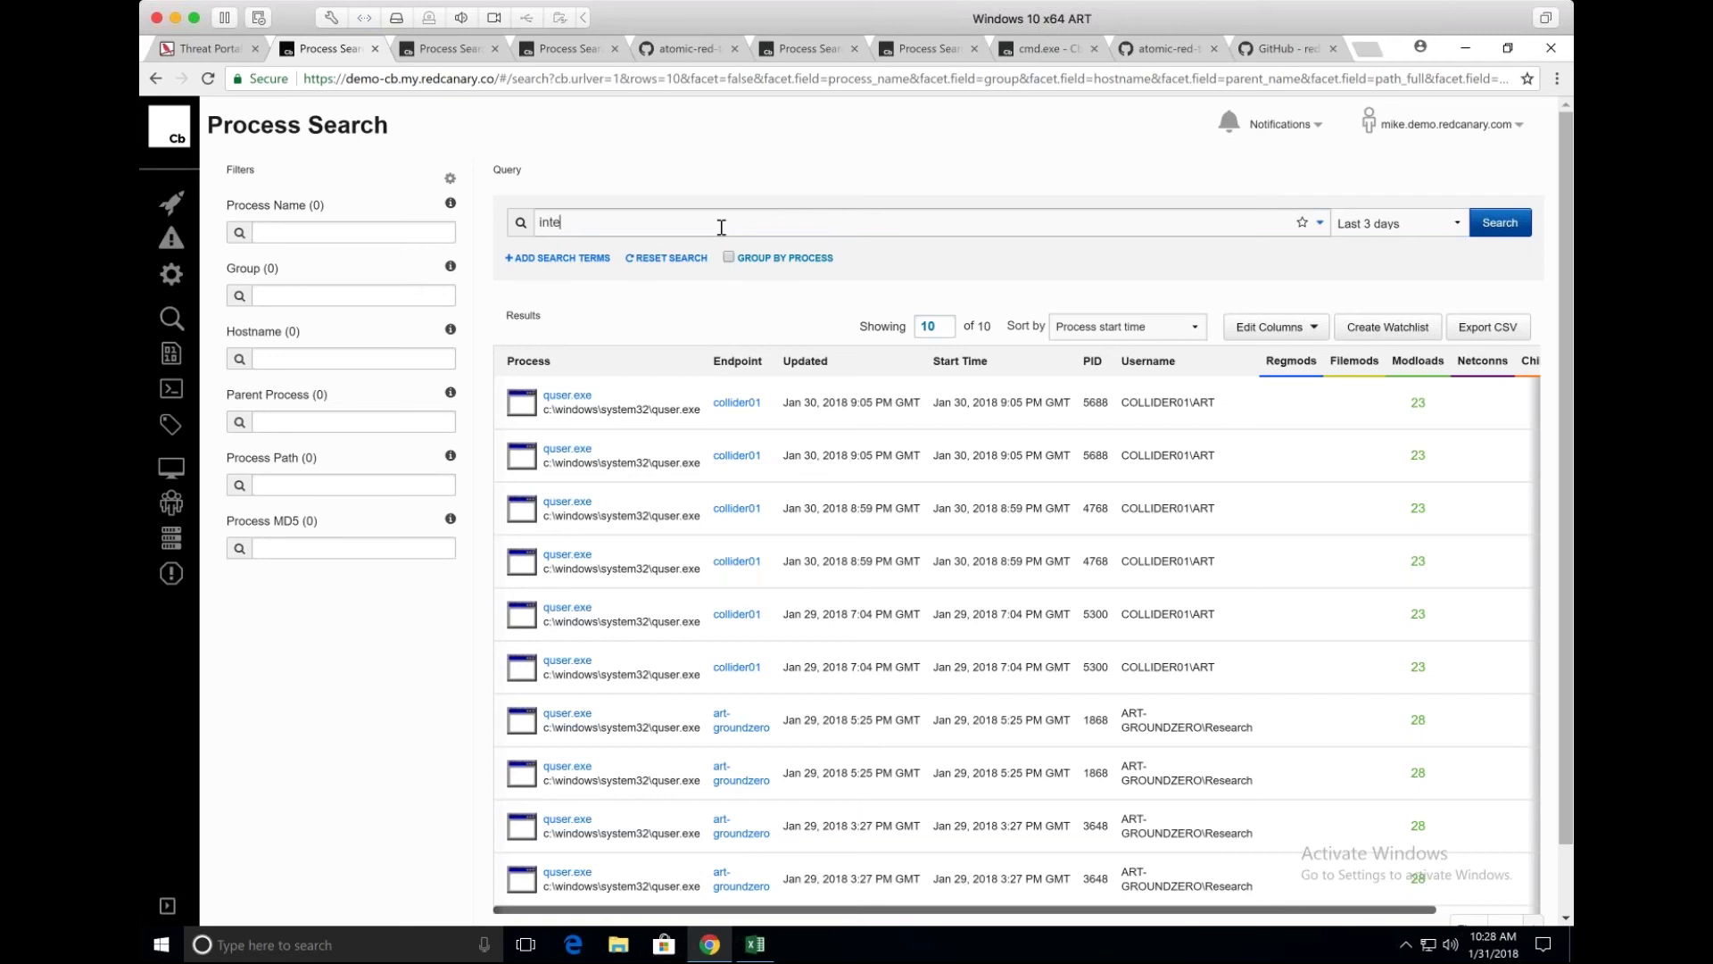
type("rnal_na")
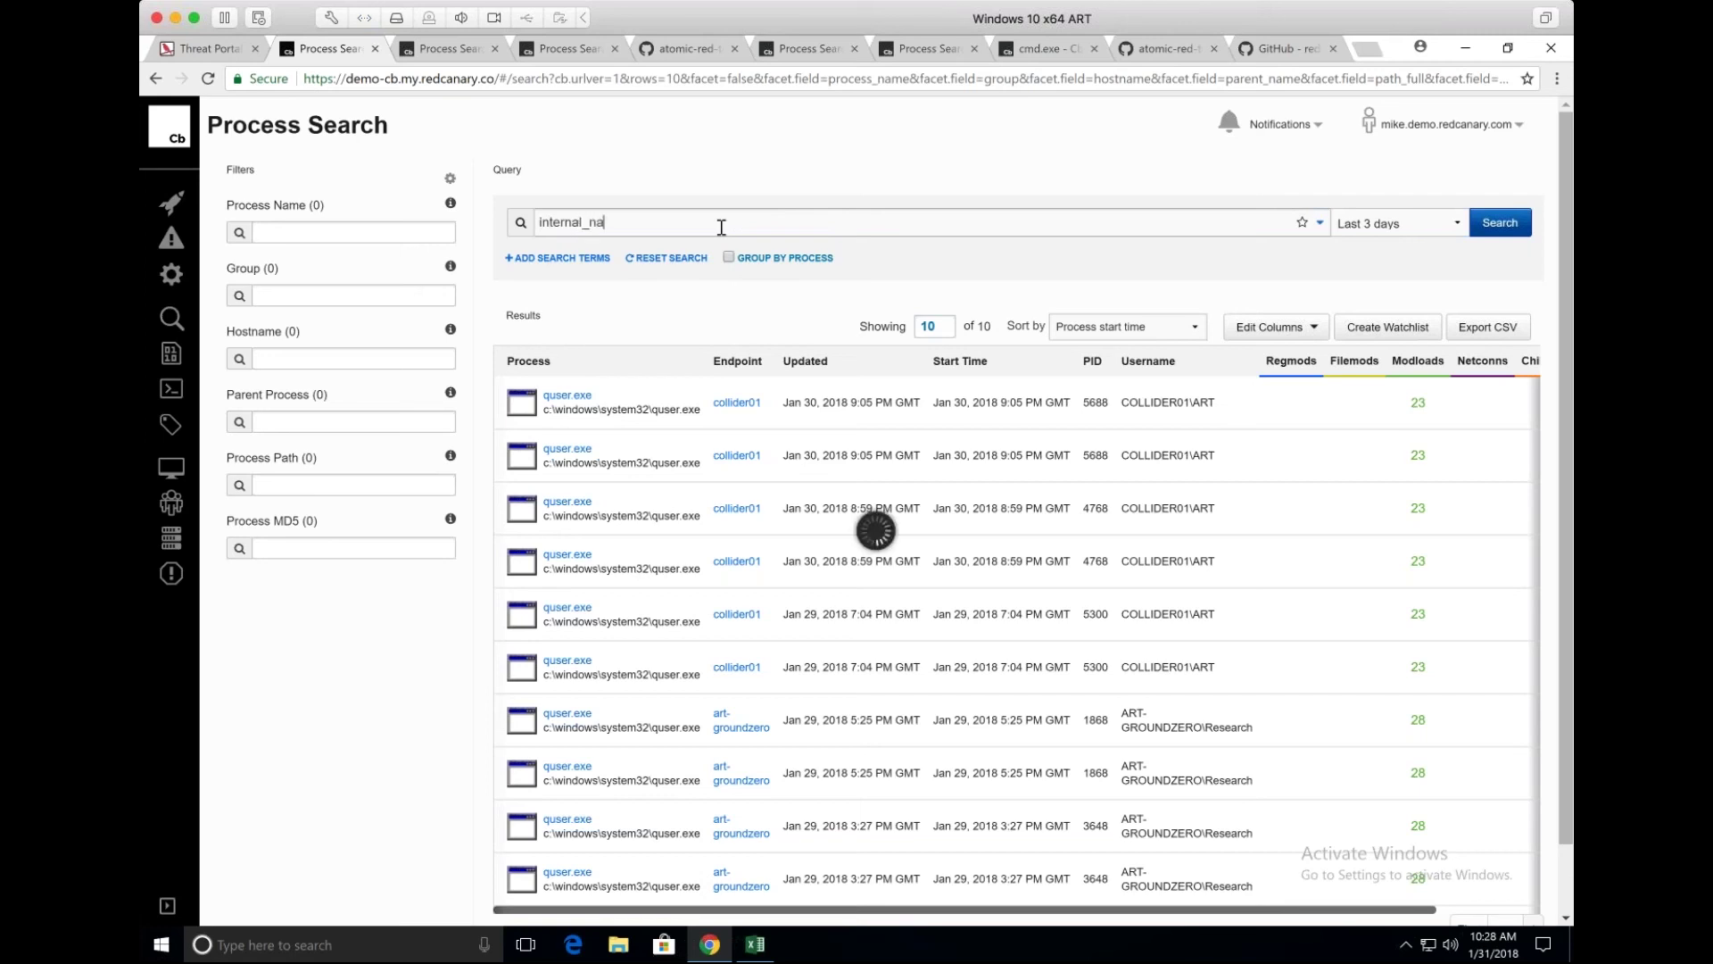
type("me:quser.exe")
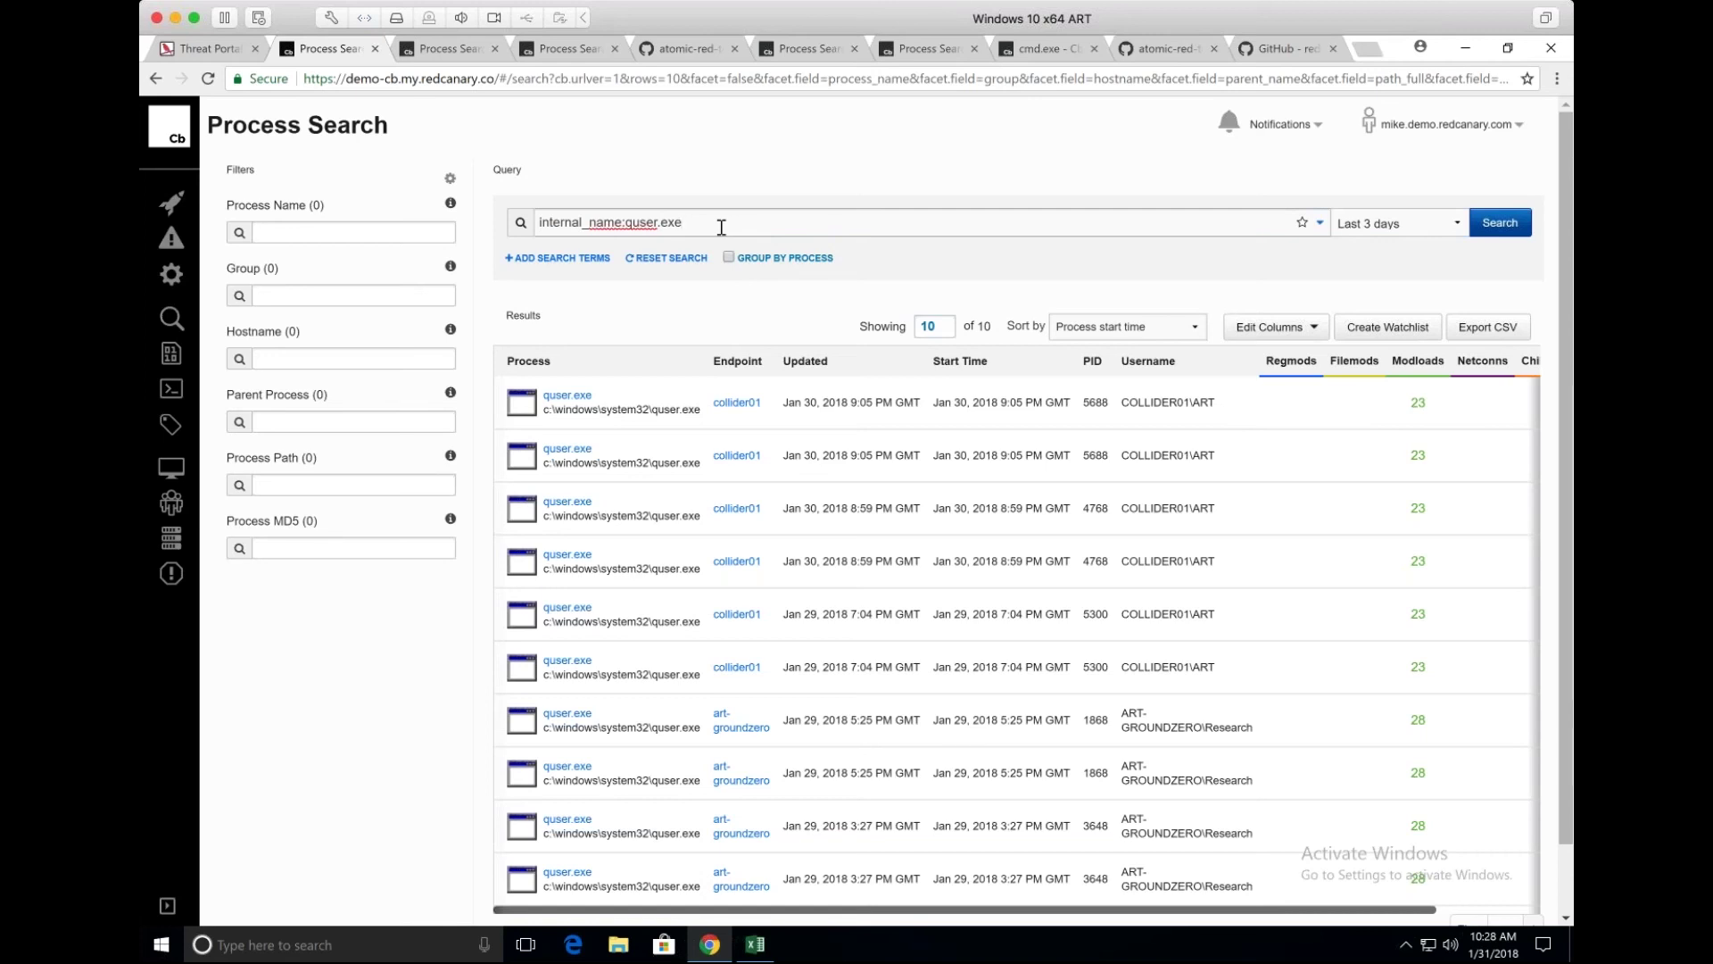
key("Return")
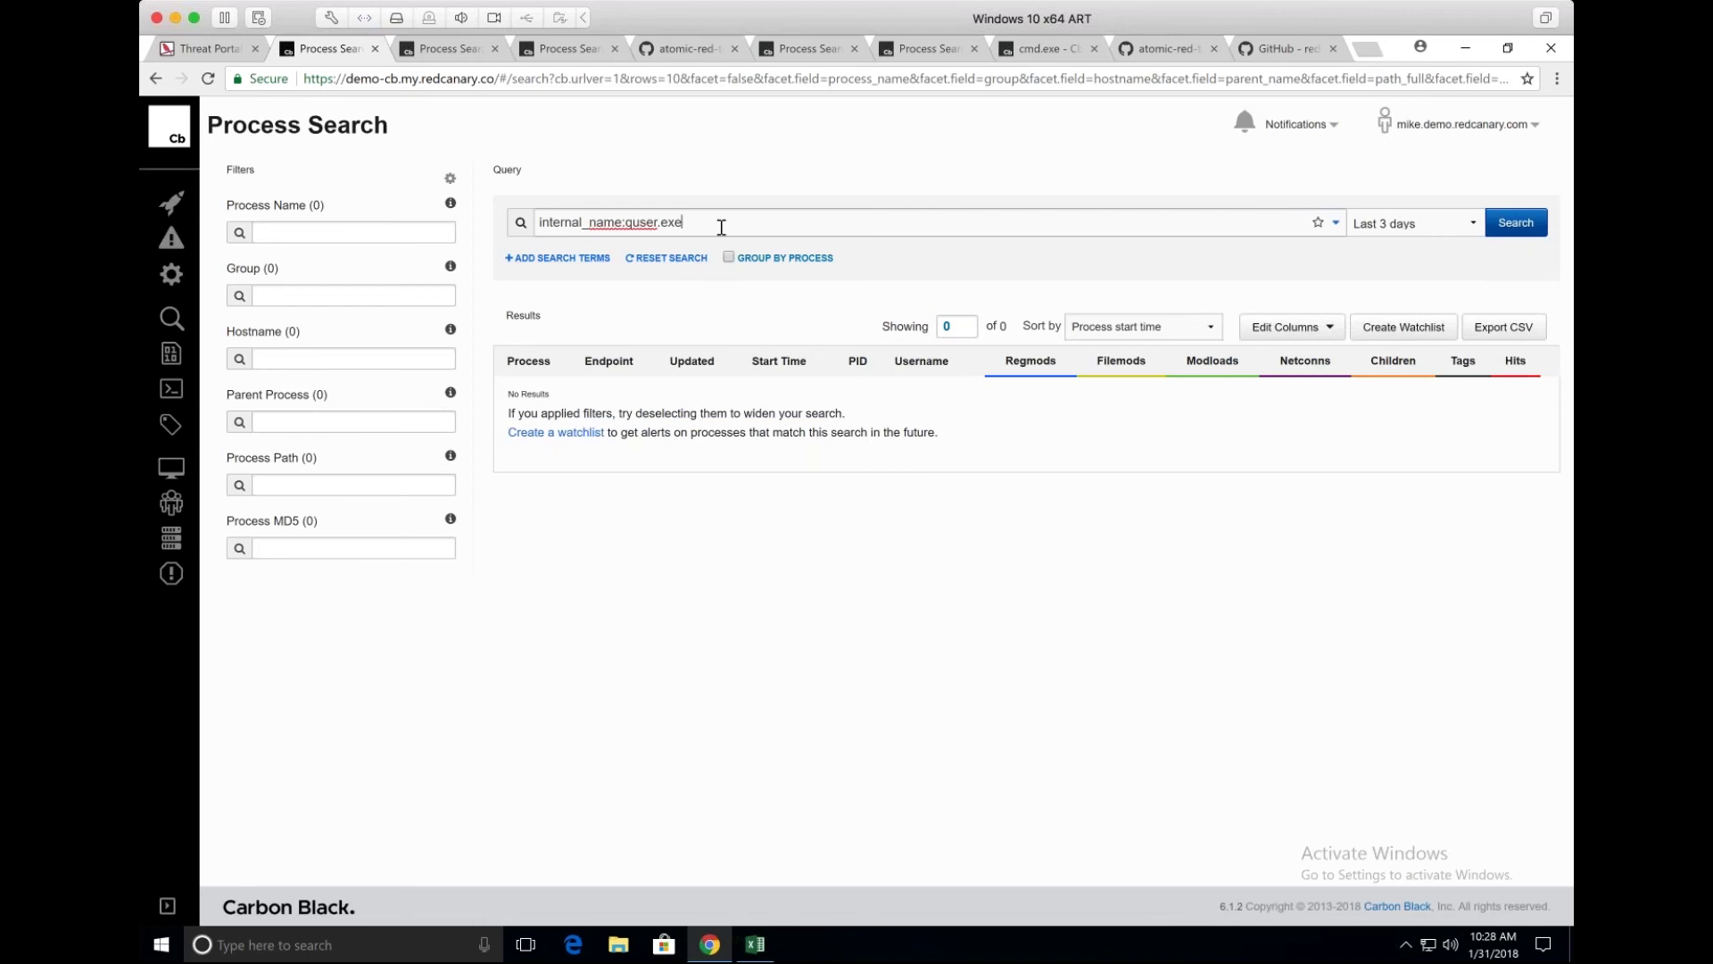
Remove the .exe extension from the query and search for internal_name:quser.
key("BackSpace")
key("BackSpace")
key("BackSpace")
key("BackSpace")
key("Return")
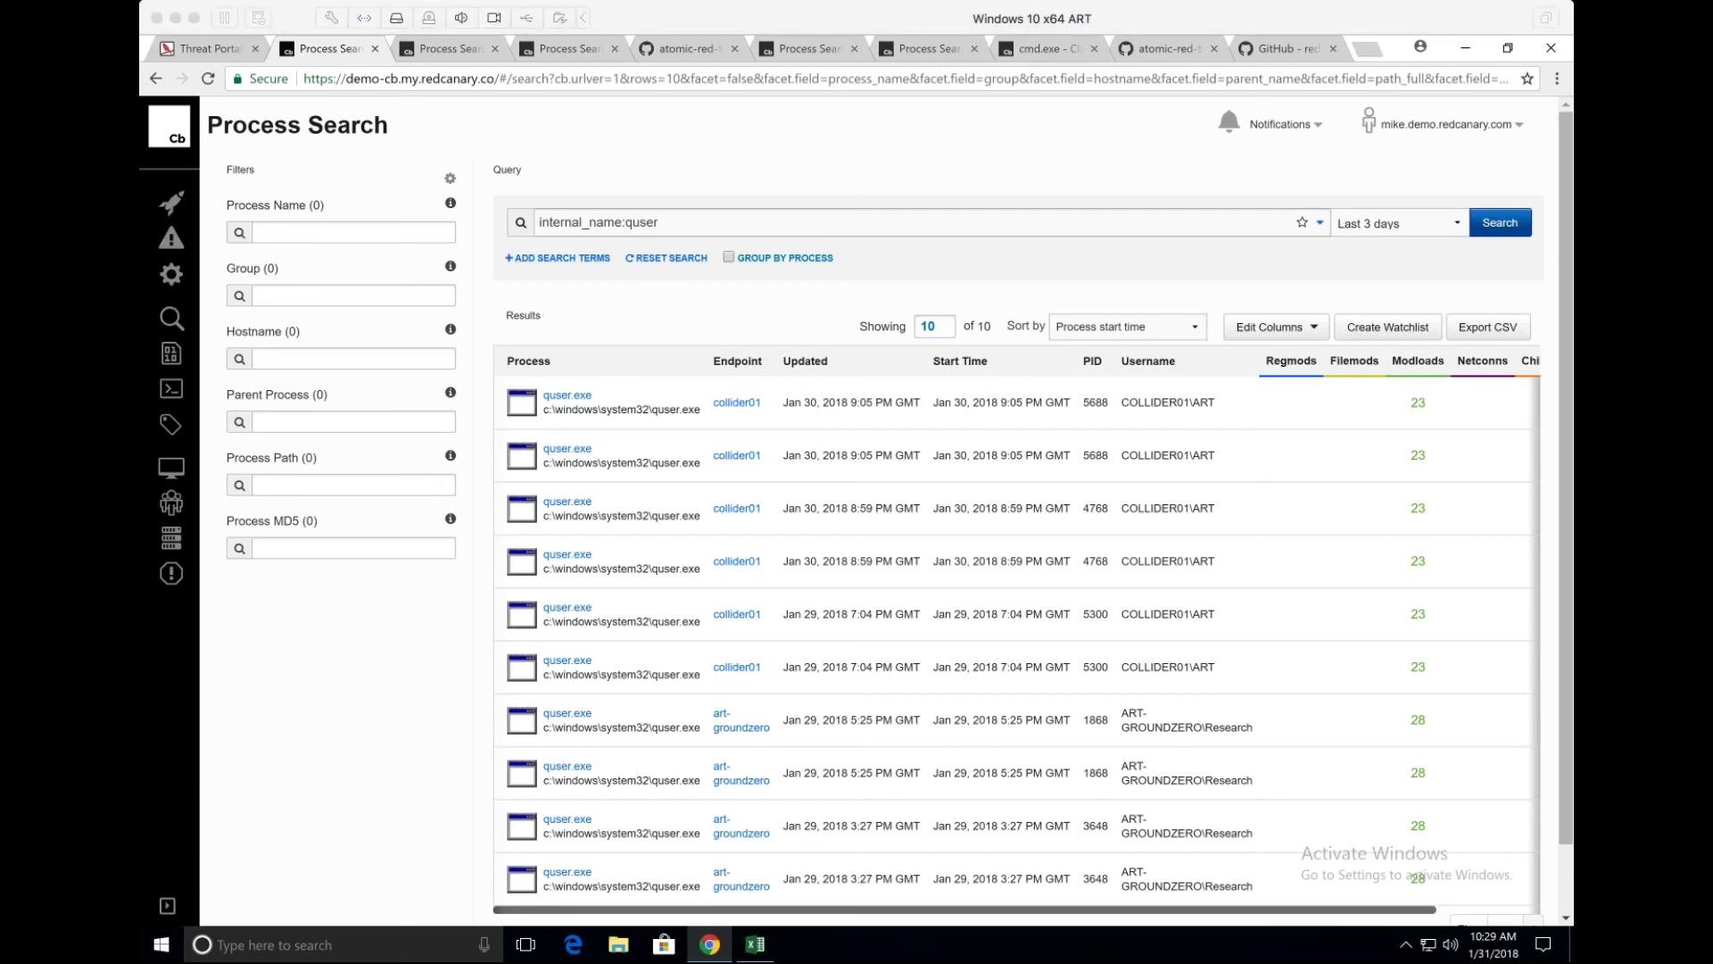
Look over the GitHub pages for Reactor_detection.md, cb-response-surveyor and Discovery.bat, and bring up the net.exe process search for ipc$.
left_click(1008, 161)
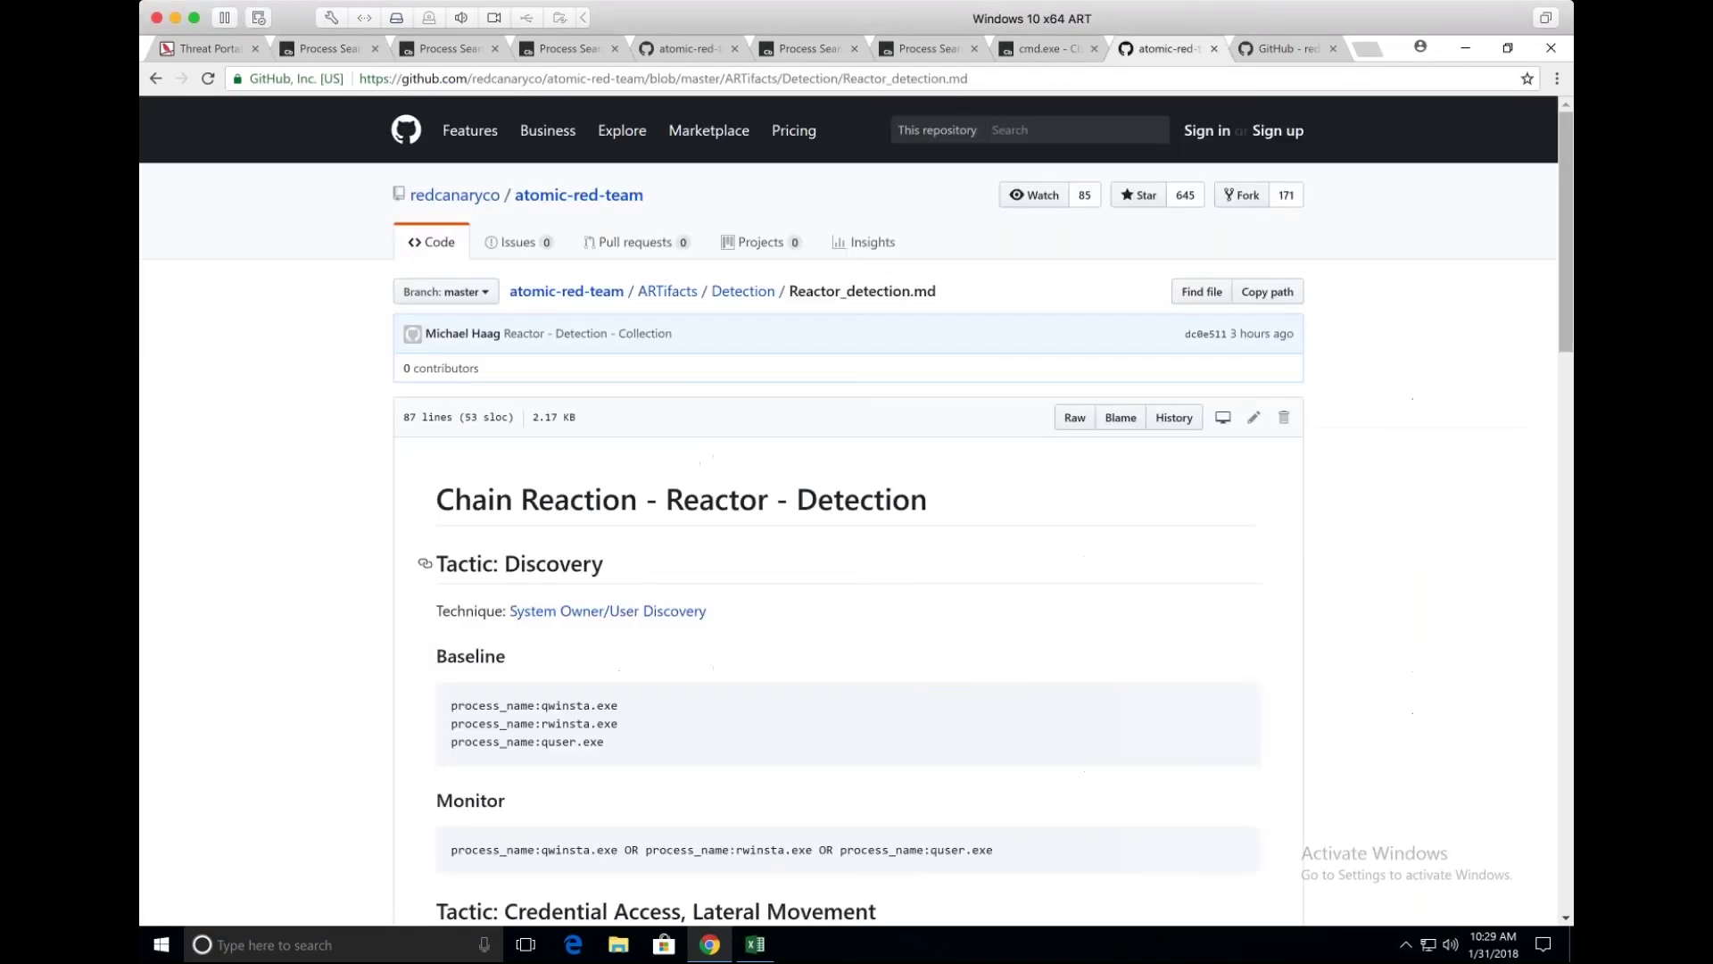
key("ctrl+Tab")
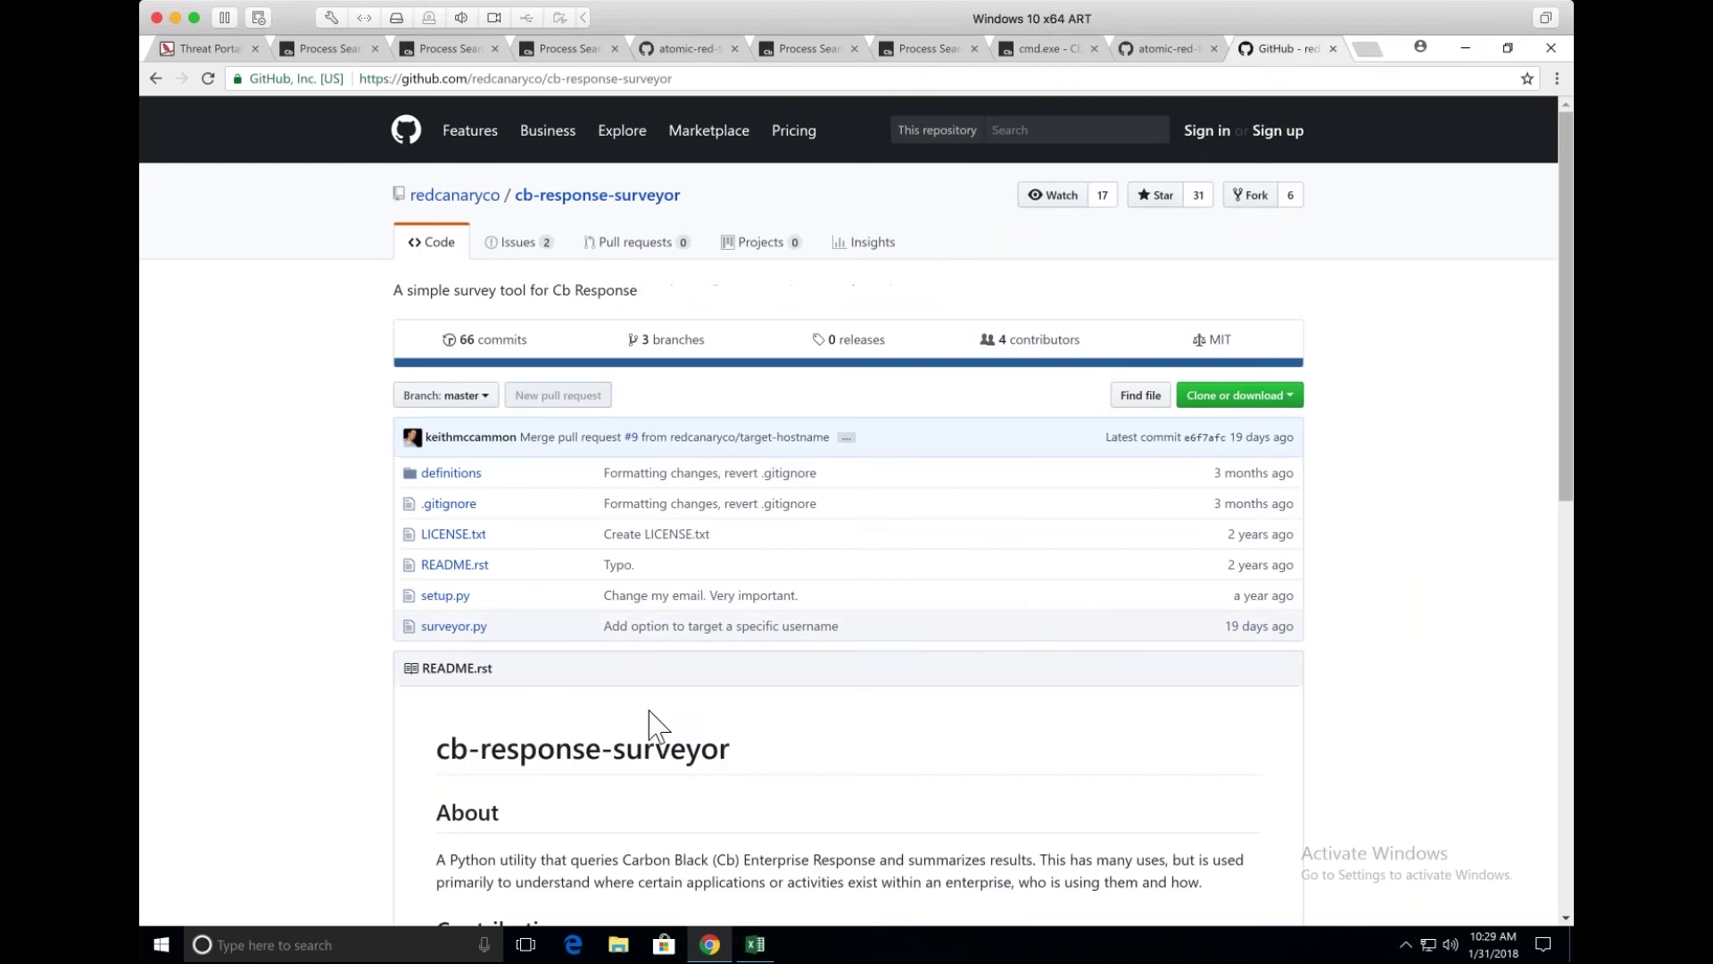
left_click(682, 49)
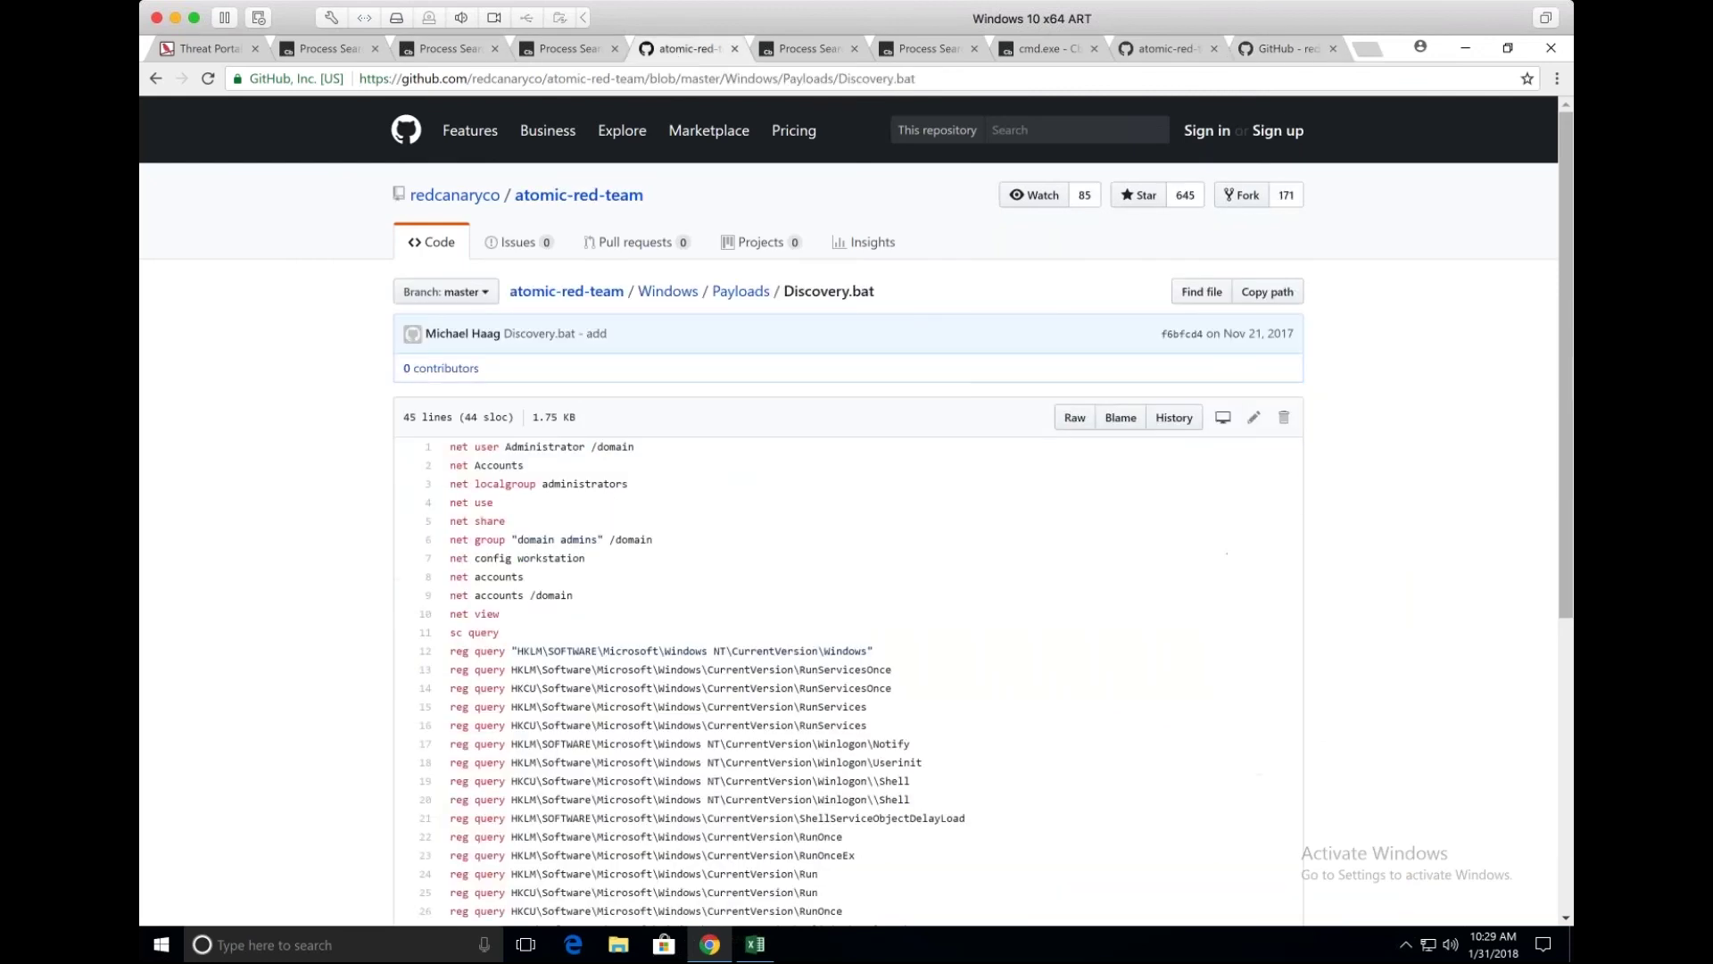
left_click(330, 50)
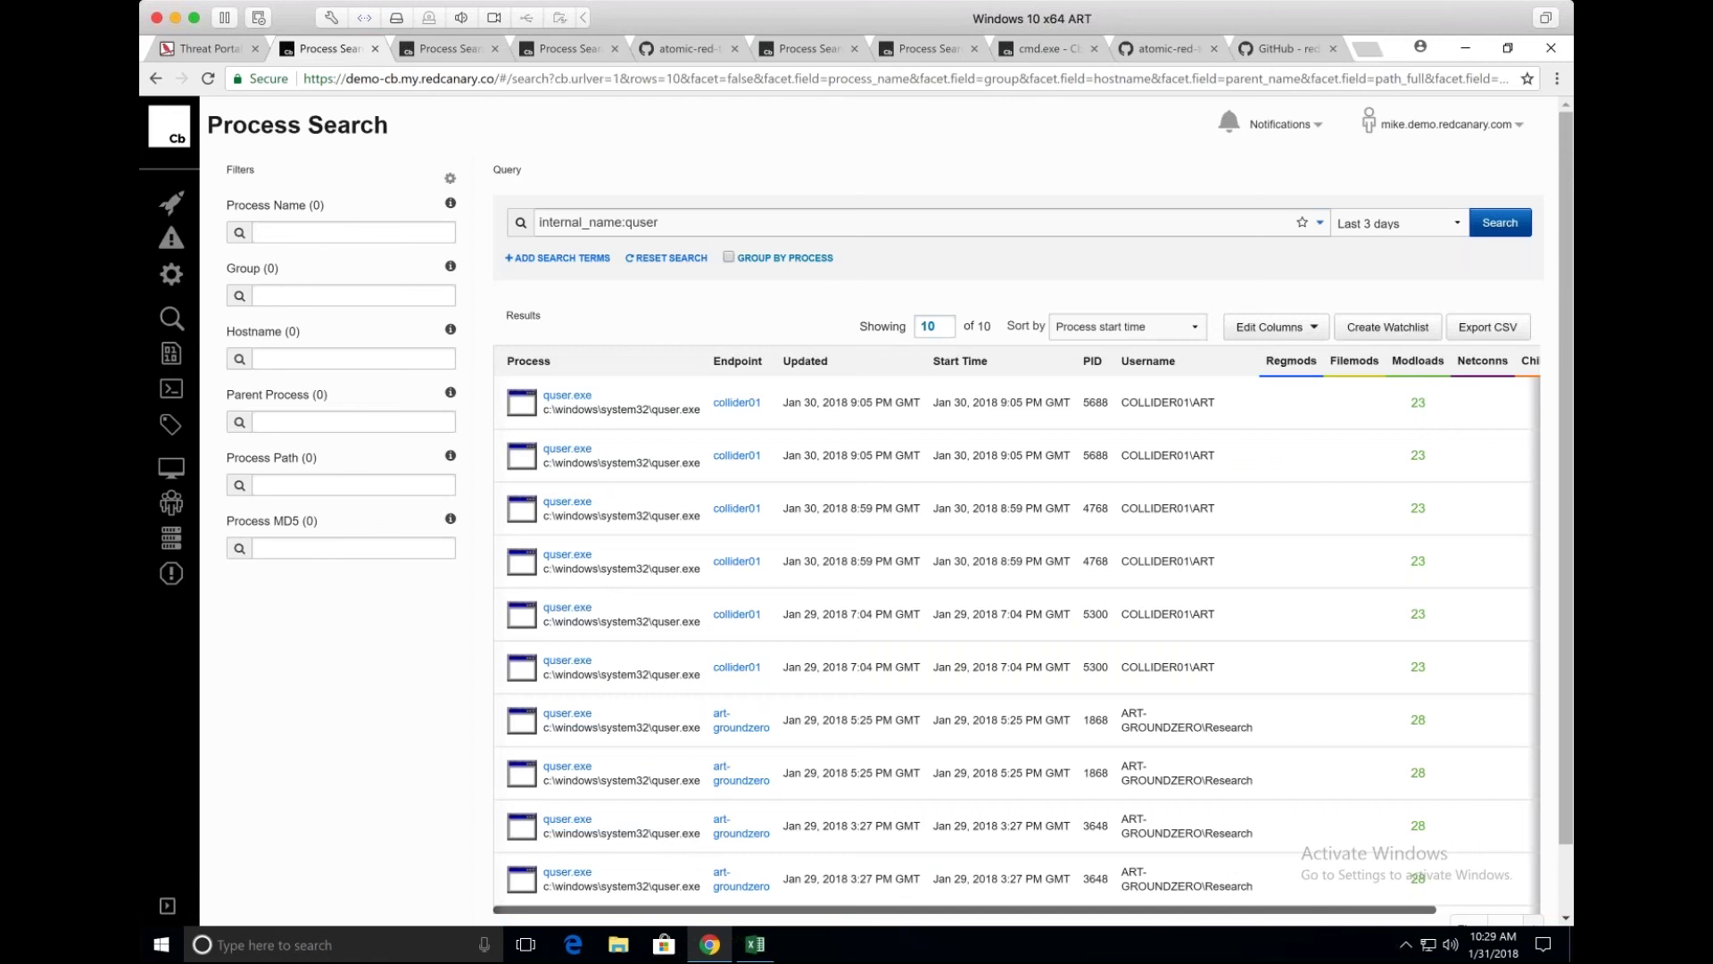
key("ctrl+Tab")
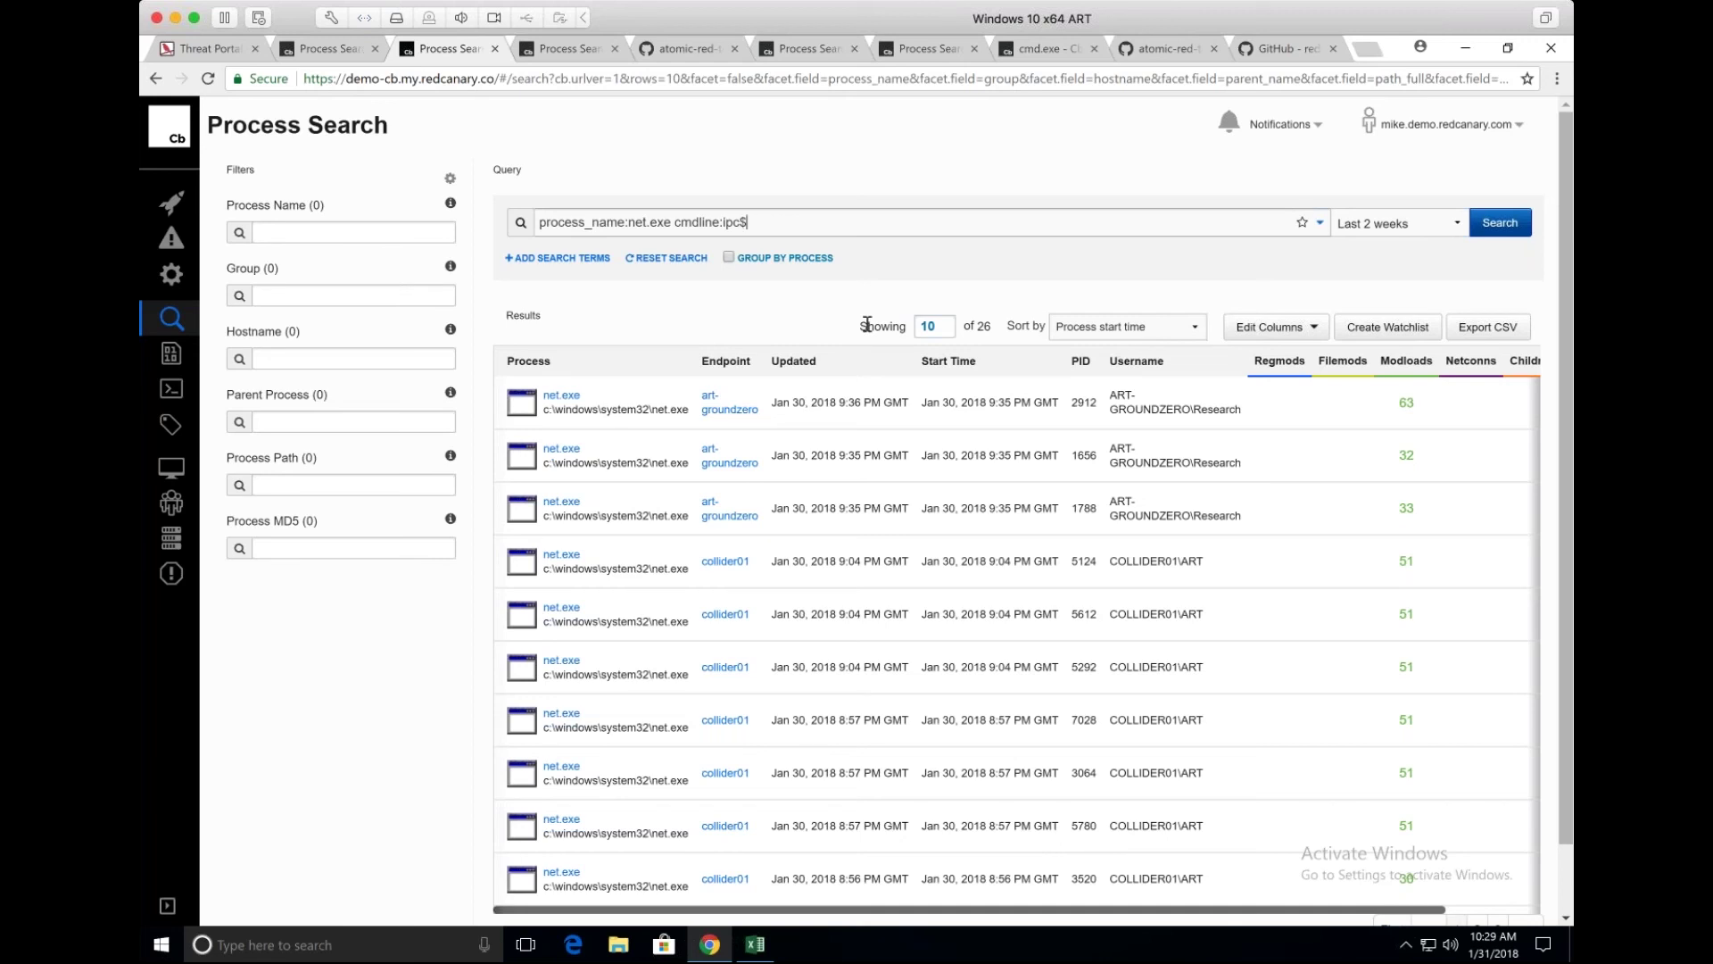
Try adding OR admin$ to the net.exe command-line query and remove the addition.
type("OR admin$")
double_click(777, 226)
key("BackSpace")
key("BackSpace")
key("BackSpace")
key("BackSpace")
key("BackSpace")
Preview the most recent net.exe process on art-groundzero to check its command line, and return to the query.
left_click(803, 401)
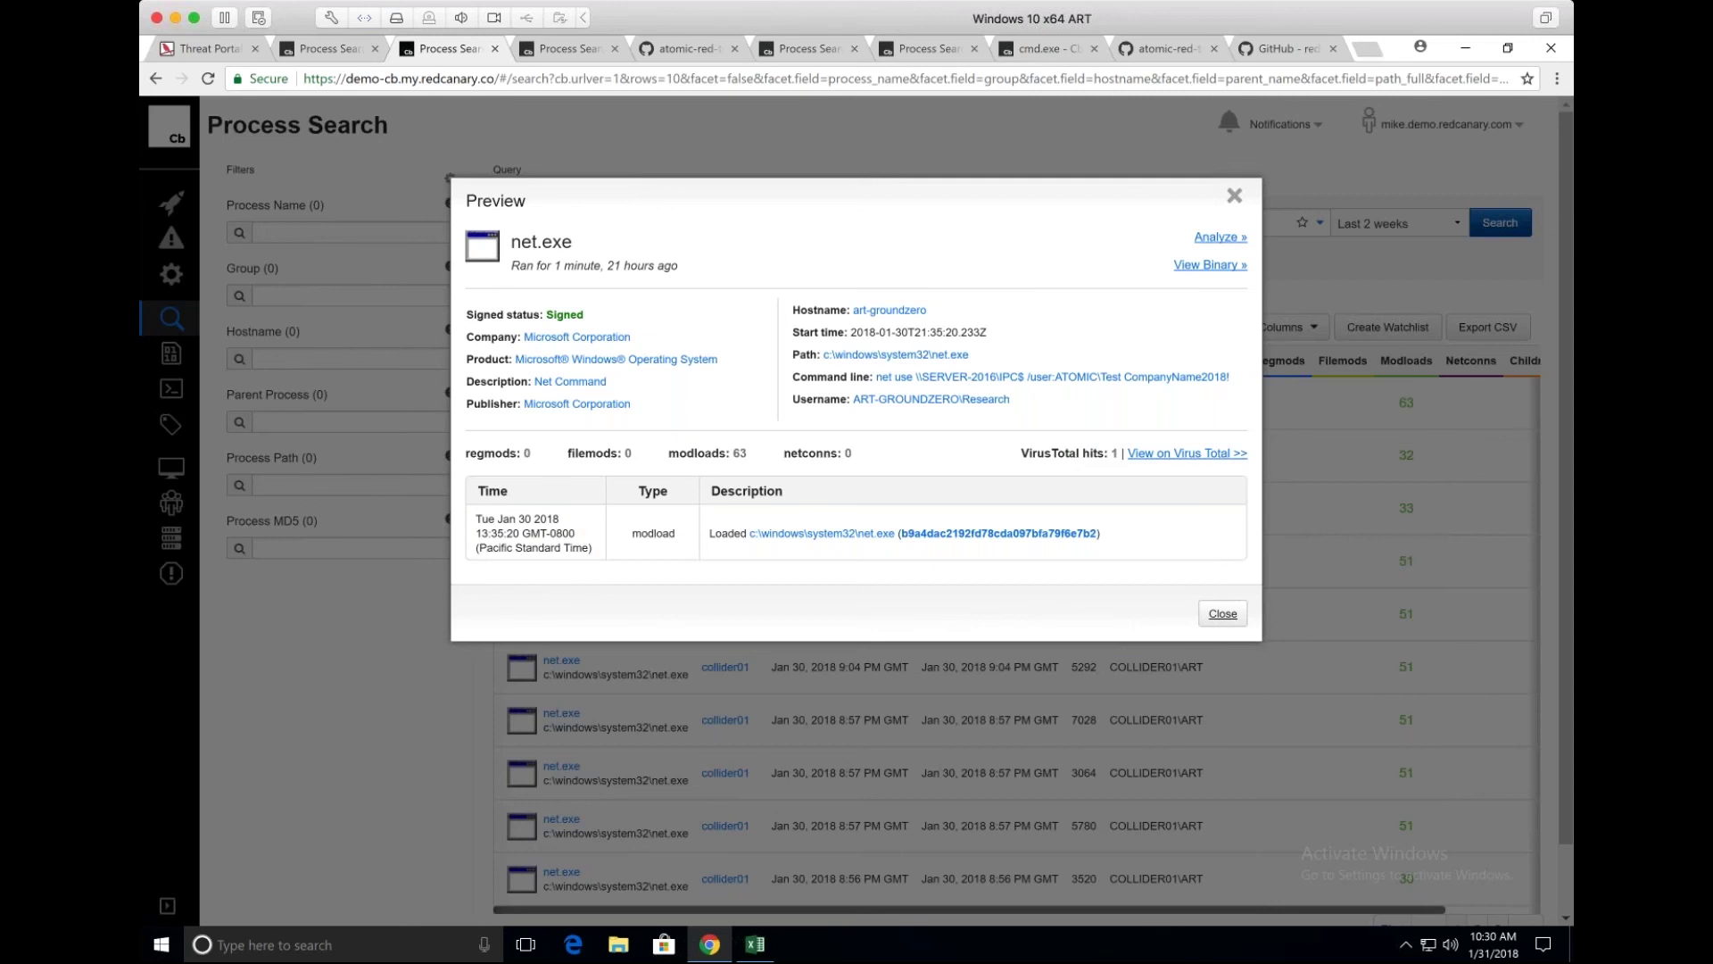
left_click(1223, 613)
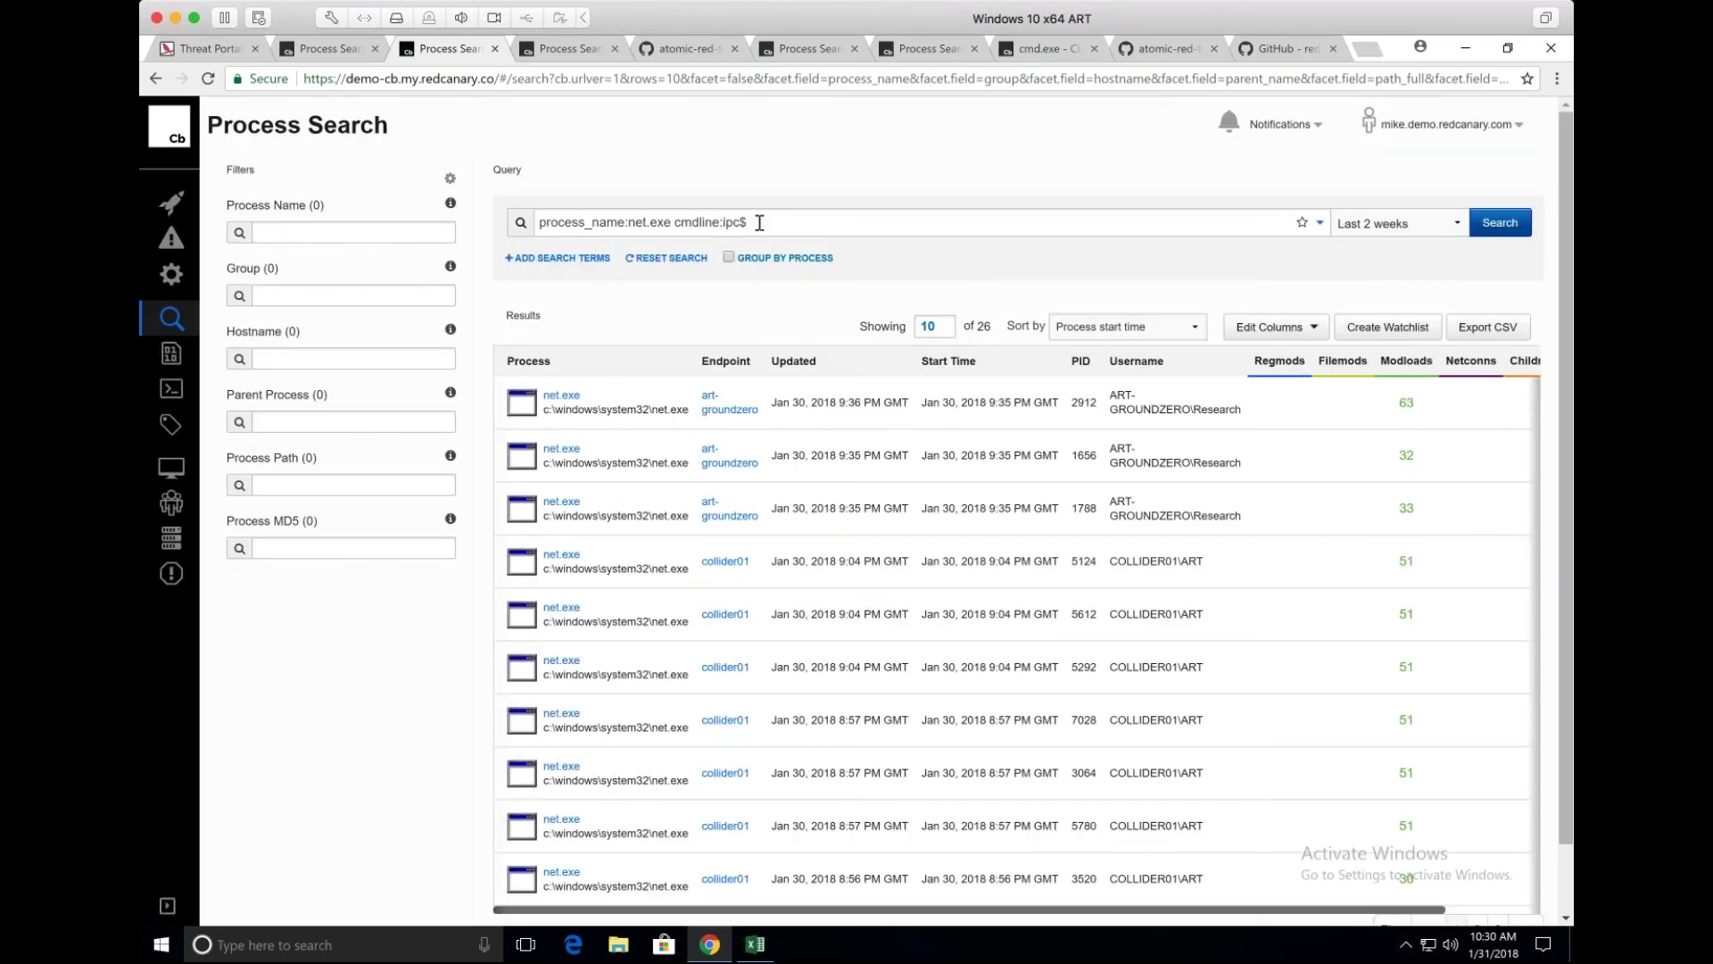
left_click(759, 222)
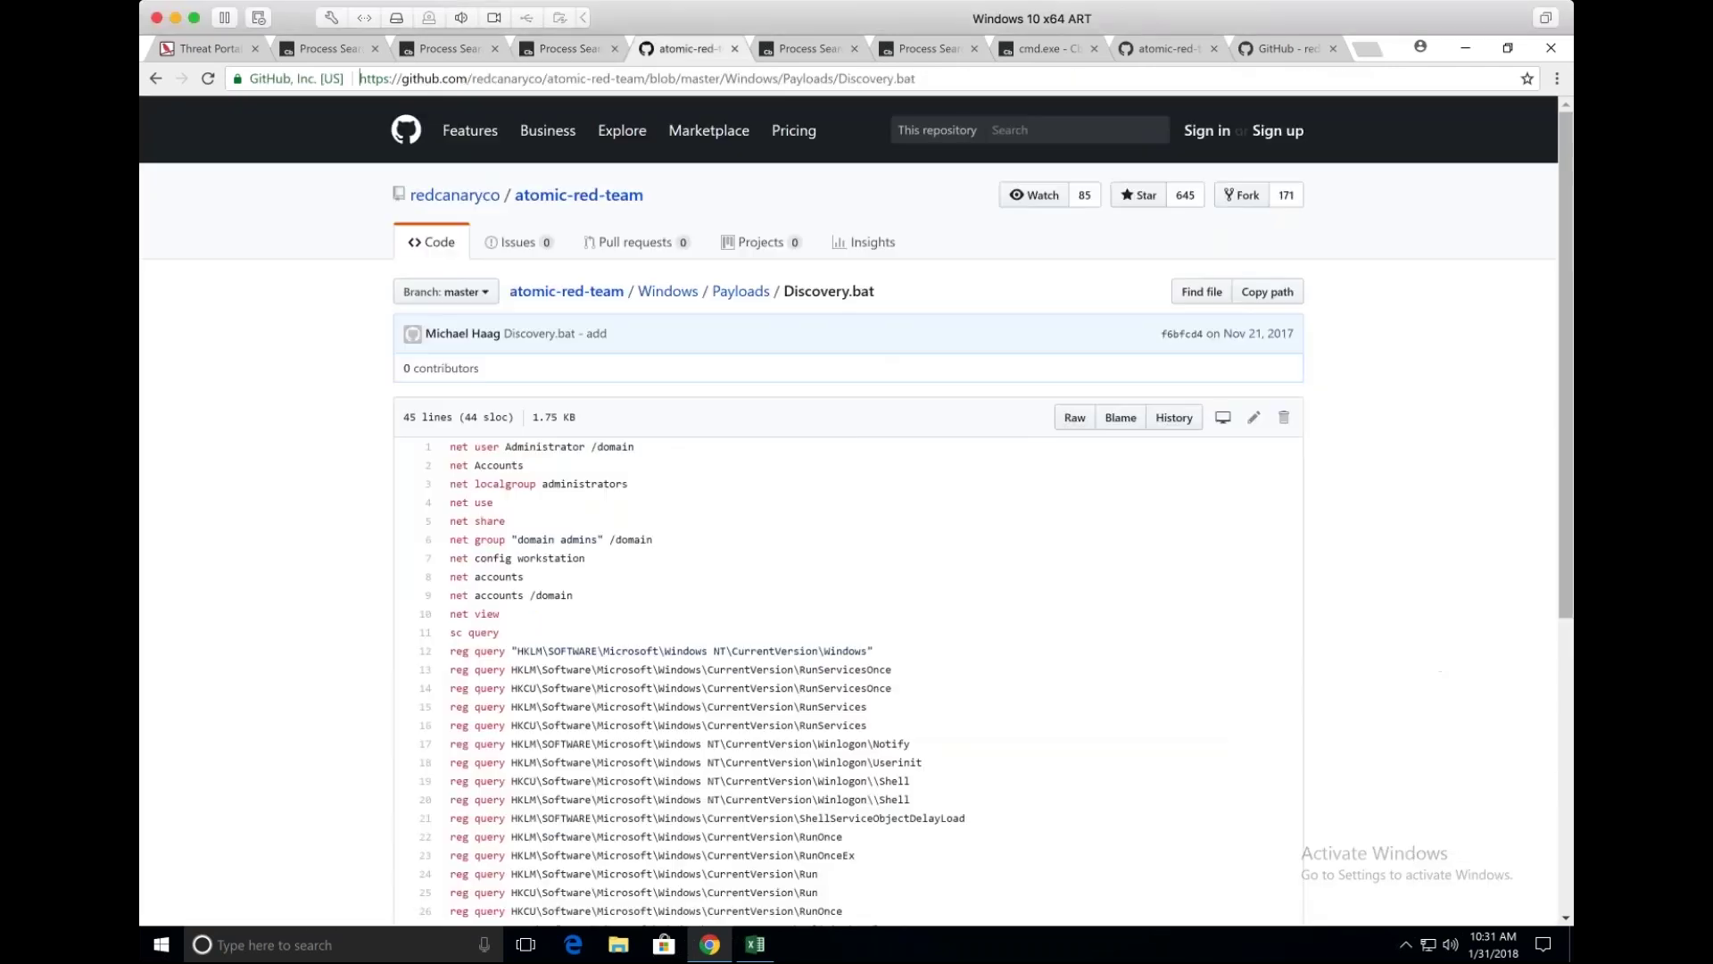
Review the discovery commands listed in Discovery.bat in the atomic-red-team repository on GitHub.
key("ctrl+Tab")
scroll(468, 483, "down", 2)
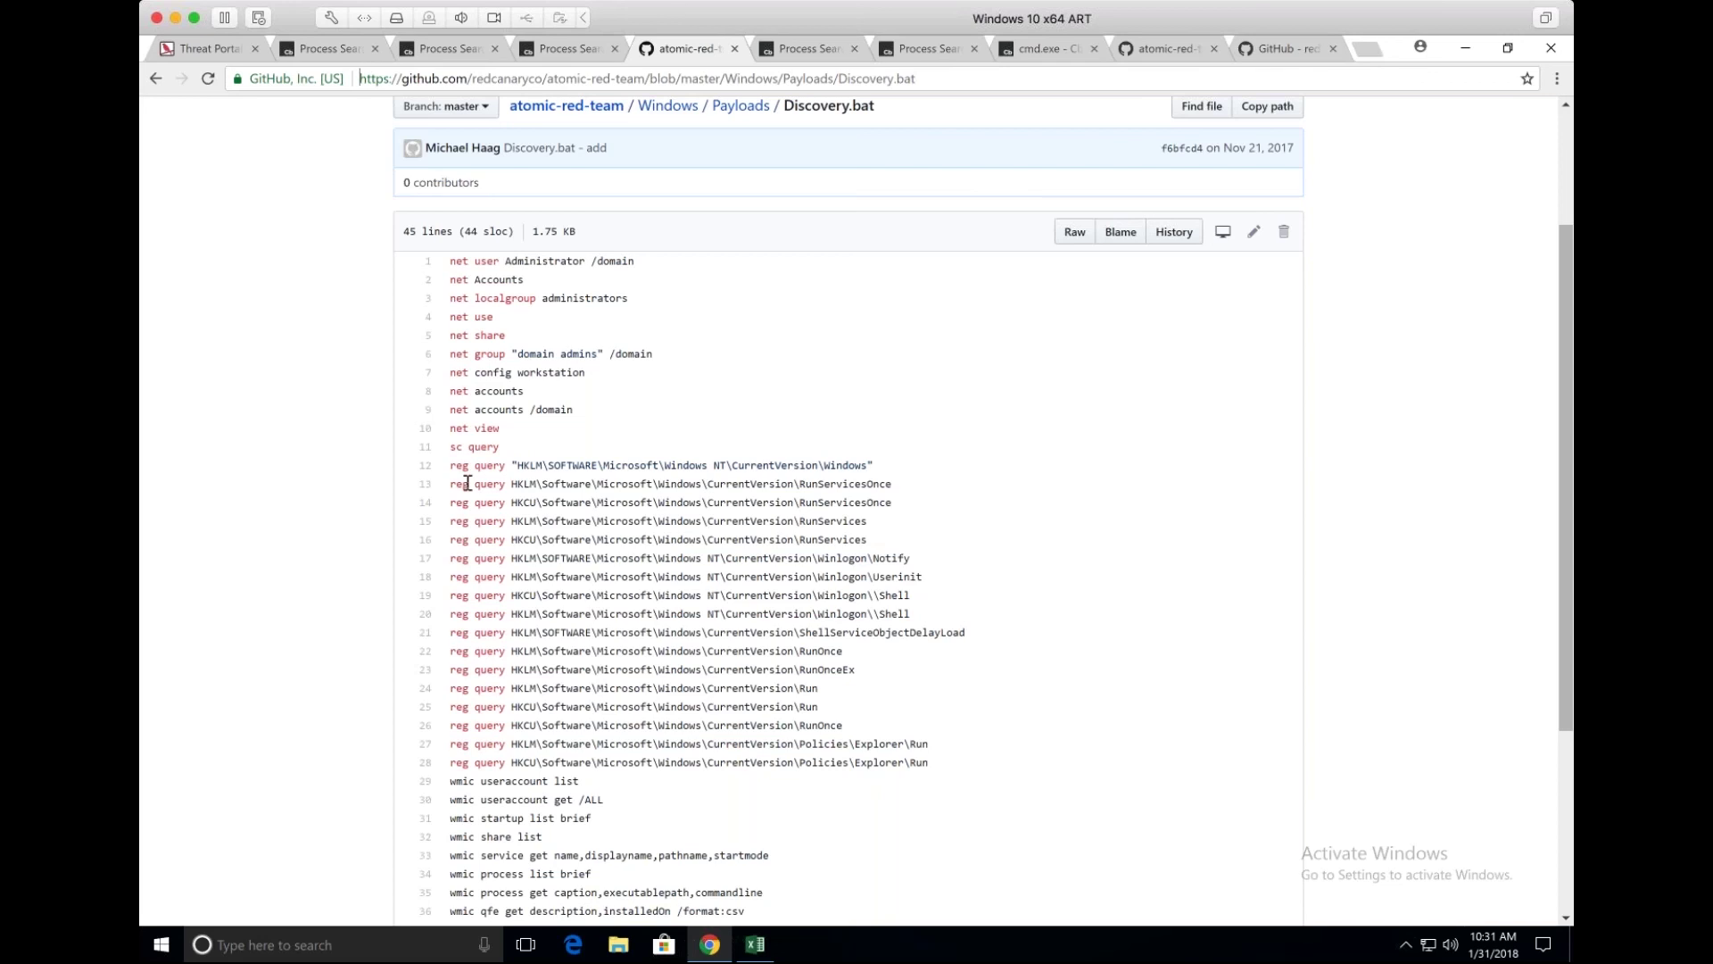
Review the sc query, reg query and wmic discovery commands in Discovery.bat on GitHub.
scroll(468, 482, "down", 1)
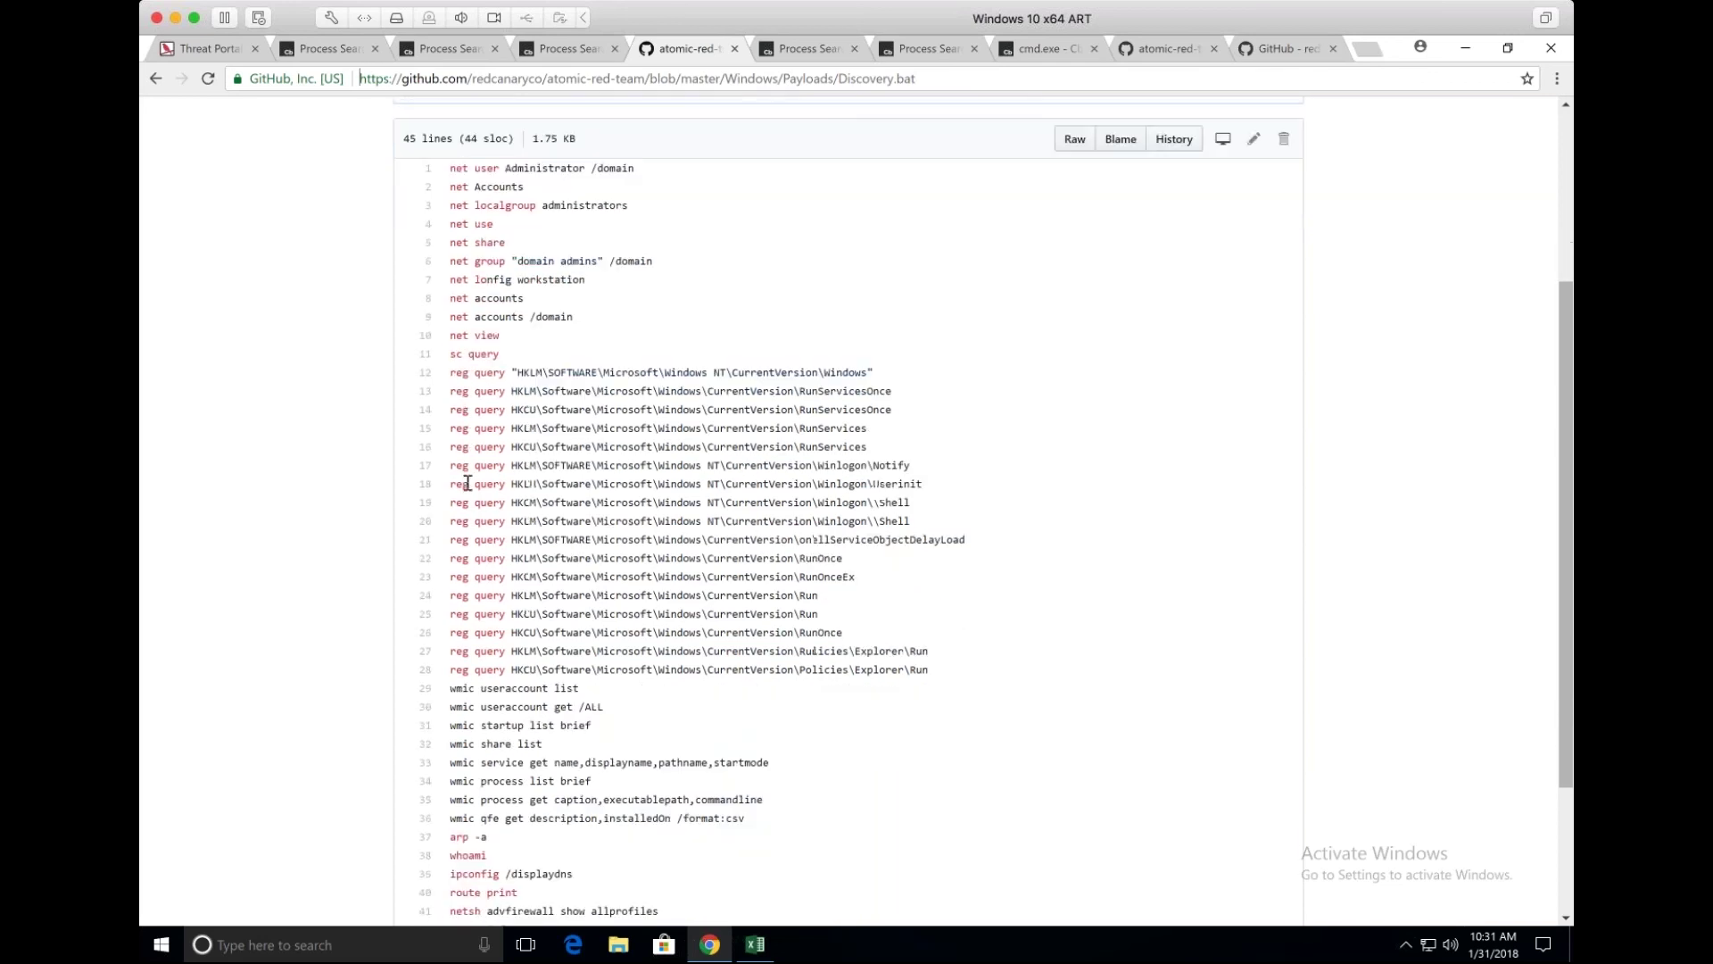
left_click_drag(450, 353, 500, 354)
left_click_drag(489, 688, 700, 834)
left_click(587, 669)
left_click_drag(452, 354, 499, 555)
left_click(560, 553)
Replace systeminfo.exe with whoami in the Carbon Black process search query.
key("ctrl+shift+Tab")
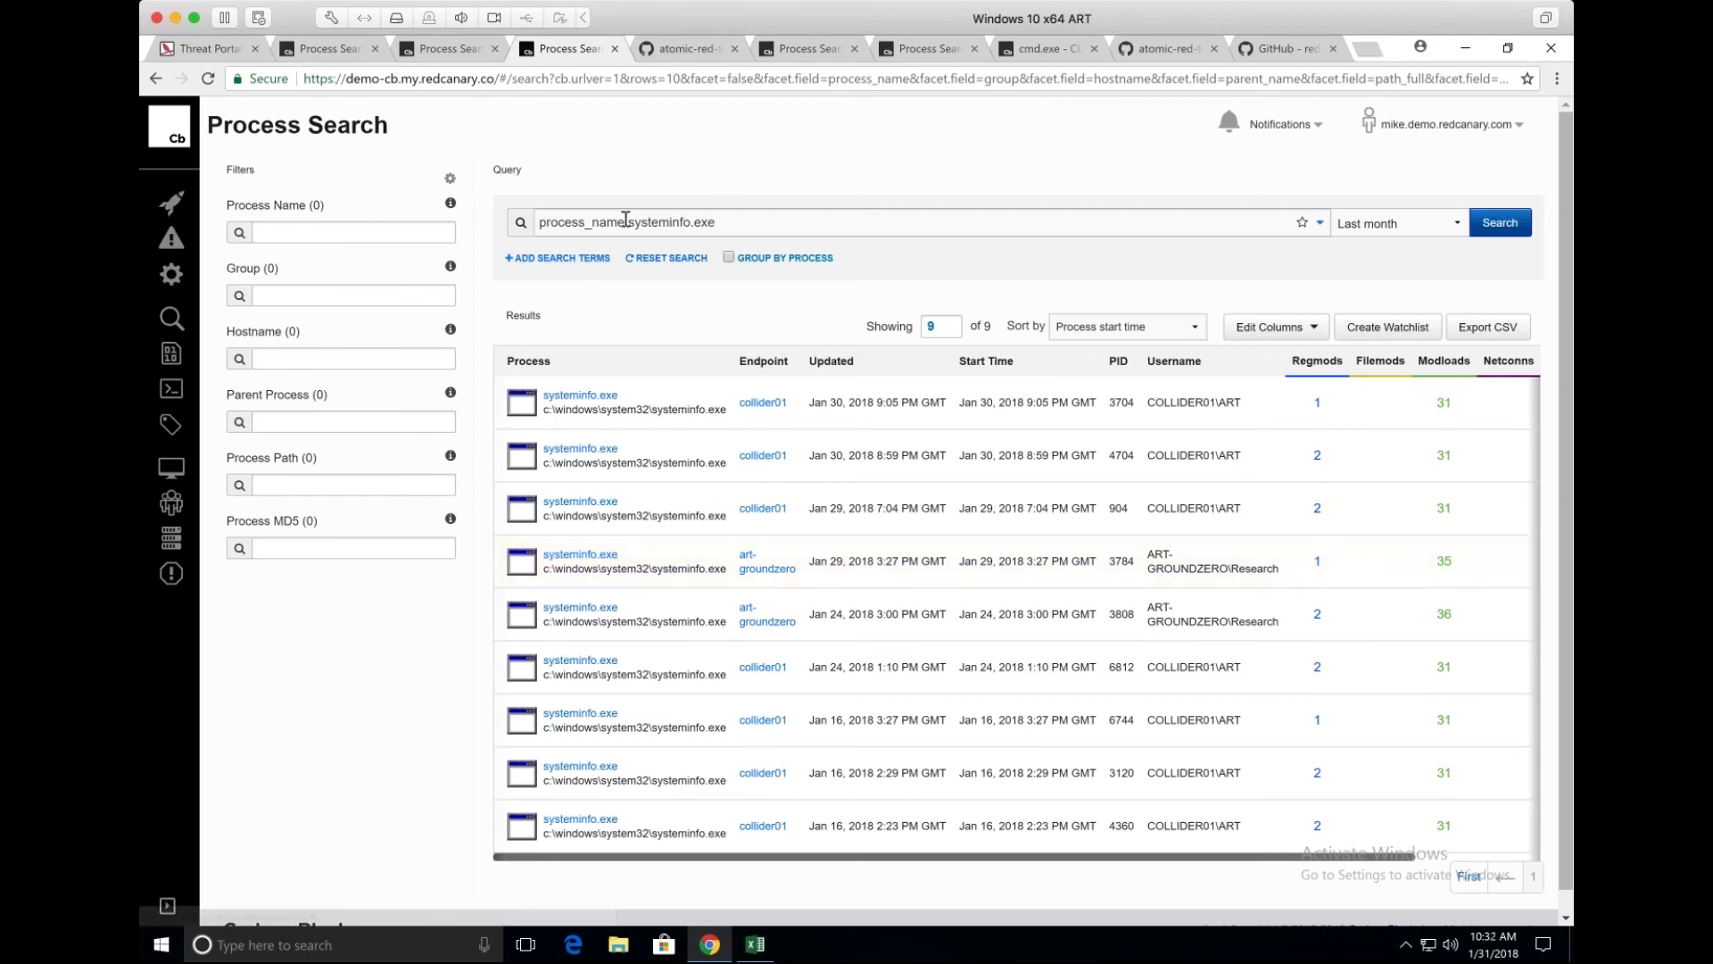
left_click_drag(627, 222, 746, 222)
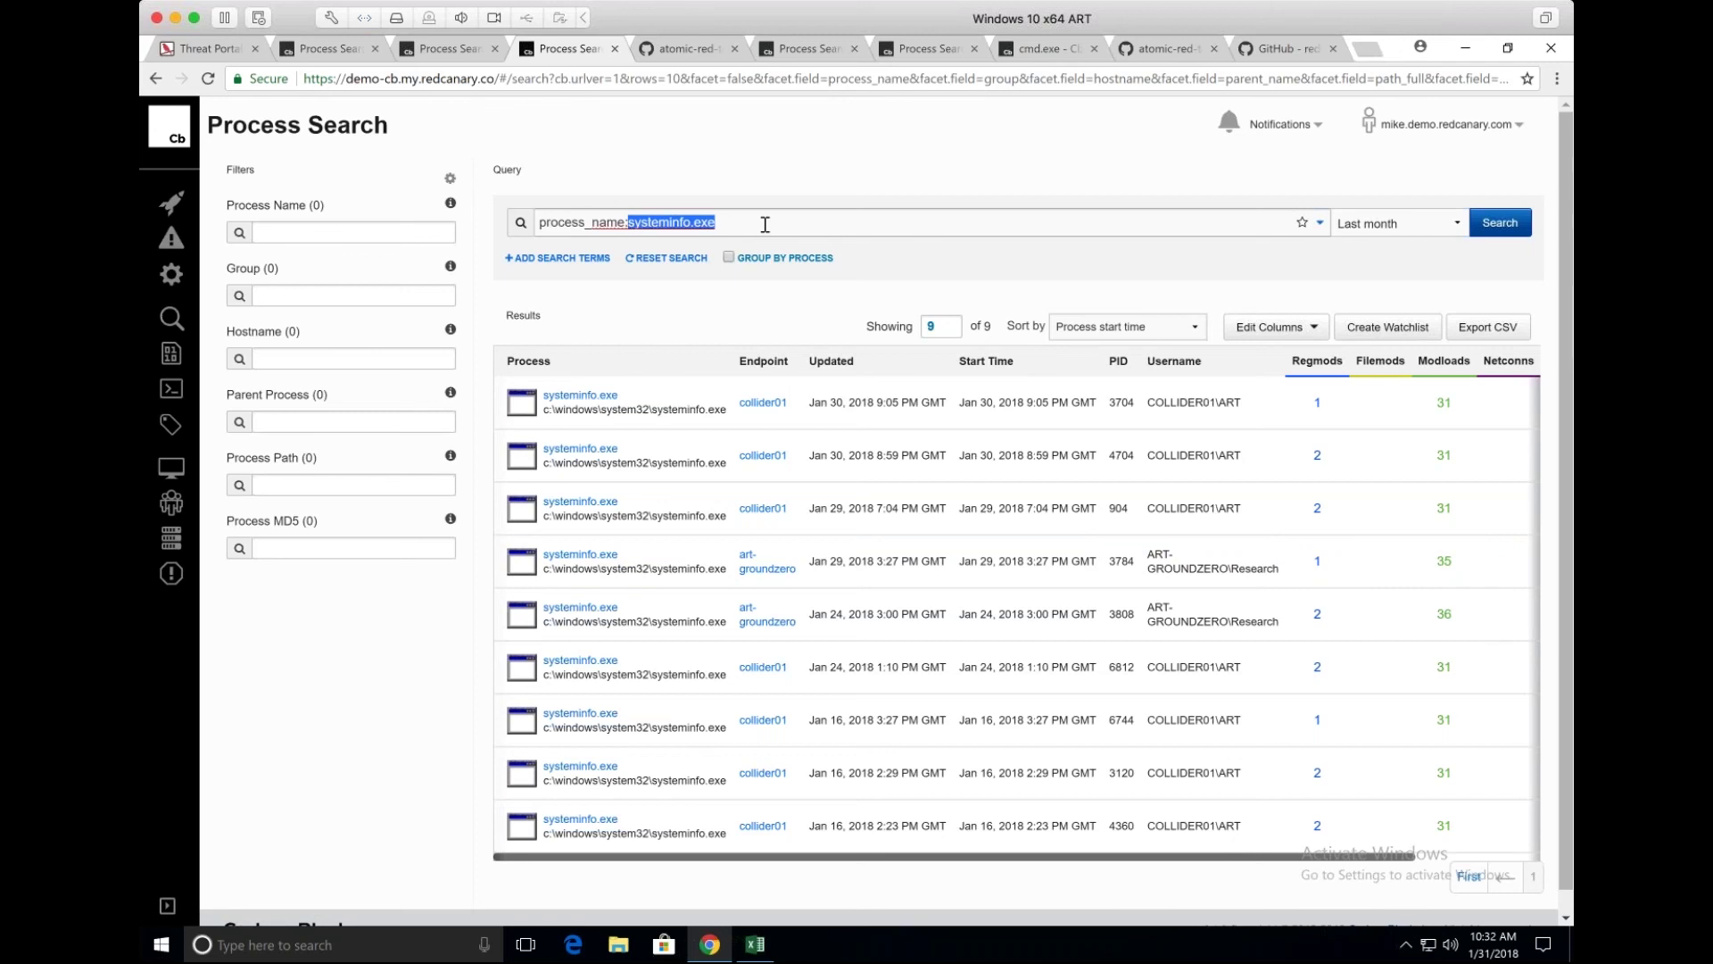
type("whoami")
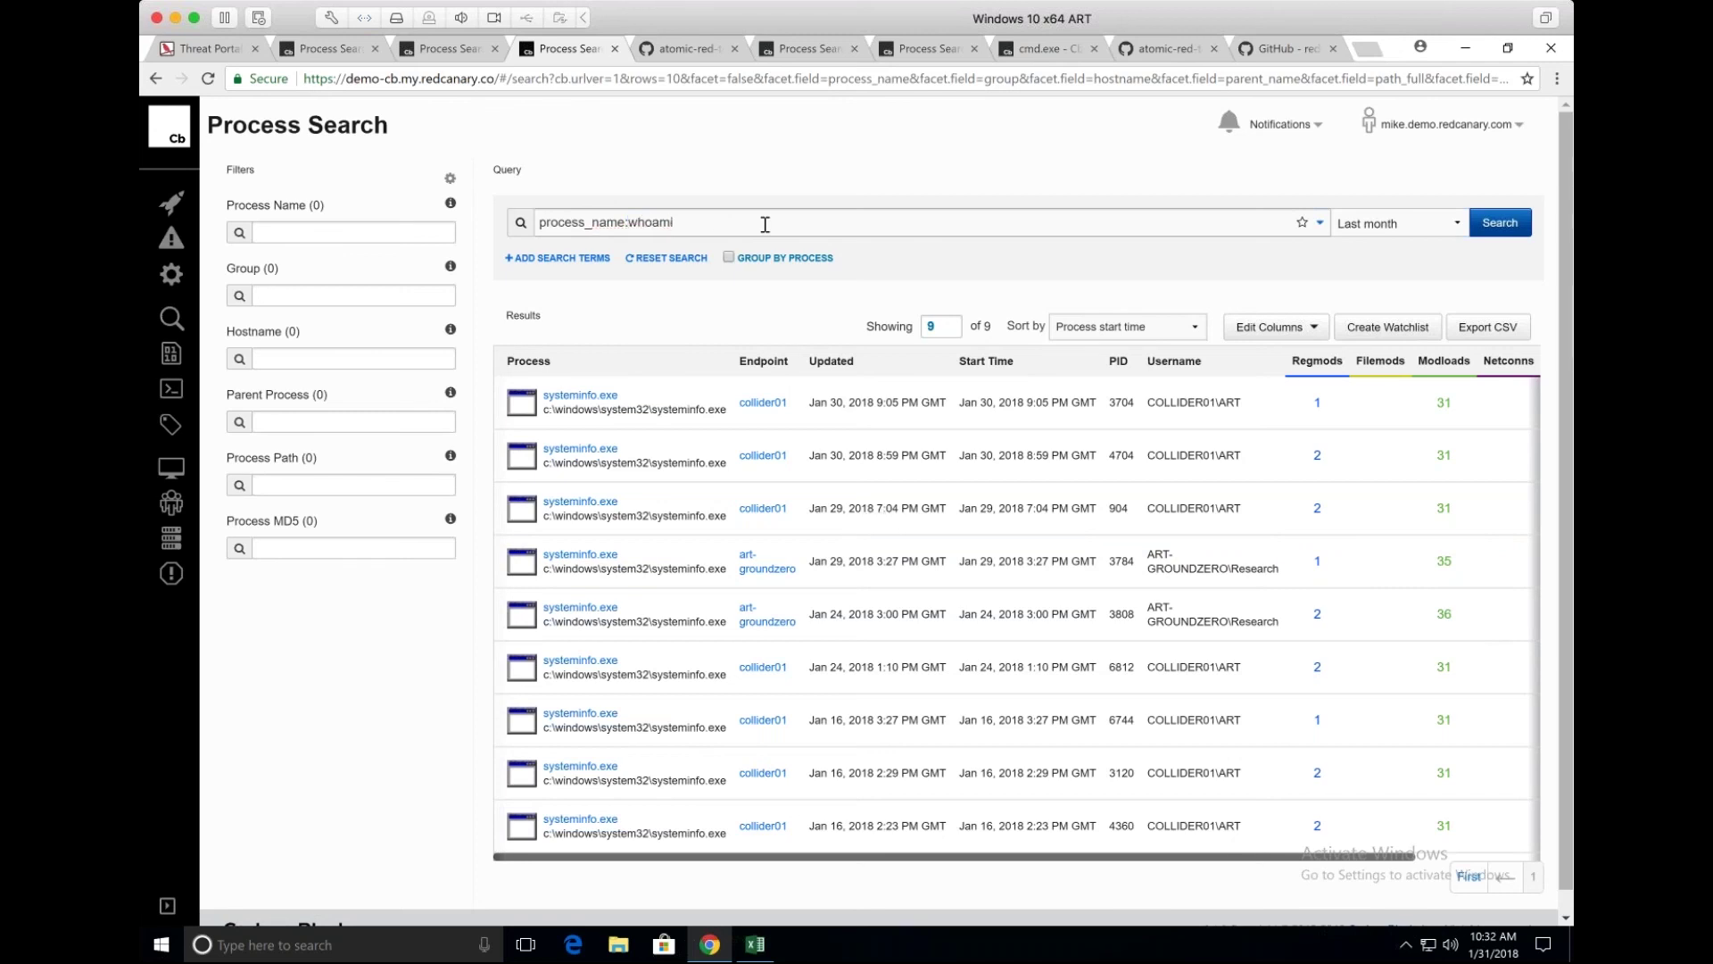
Check the remaining commands at the end of Discovery.bat, from the wmic lines down to quser.
key("ctrl+Tab")
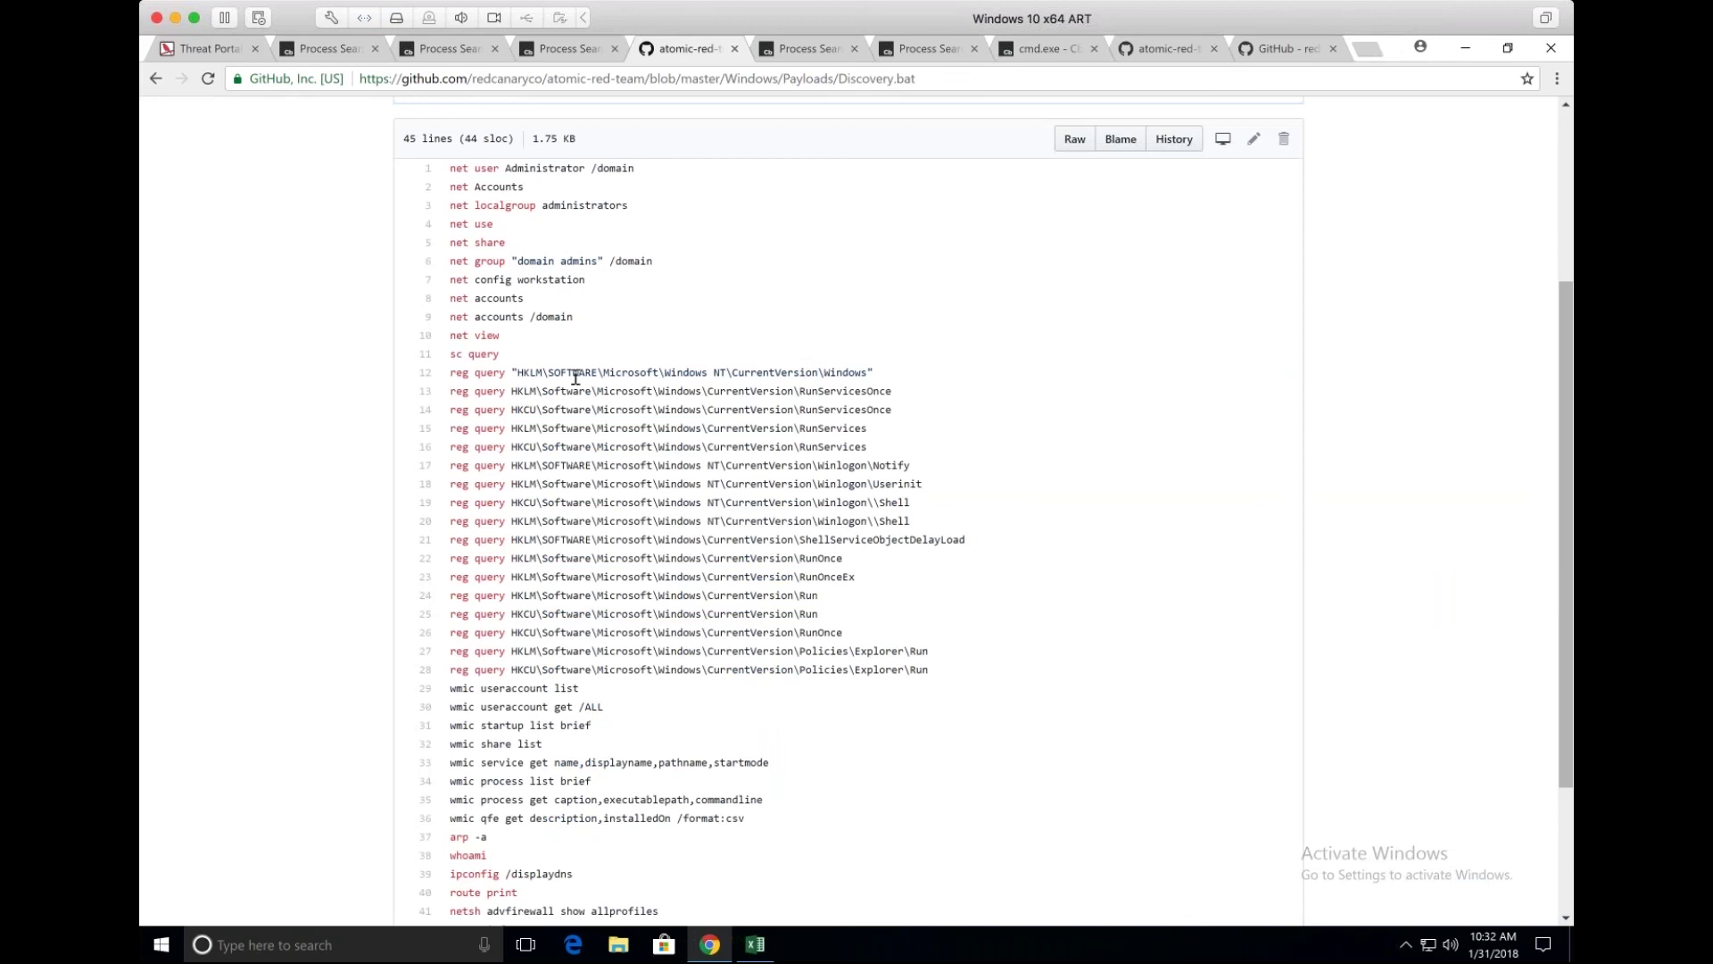
scroll(606, 318, "down", 2)
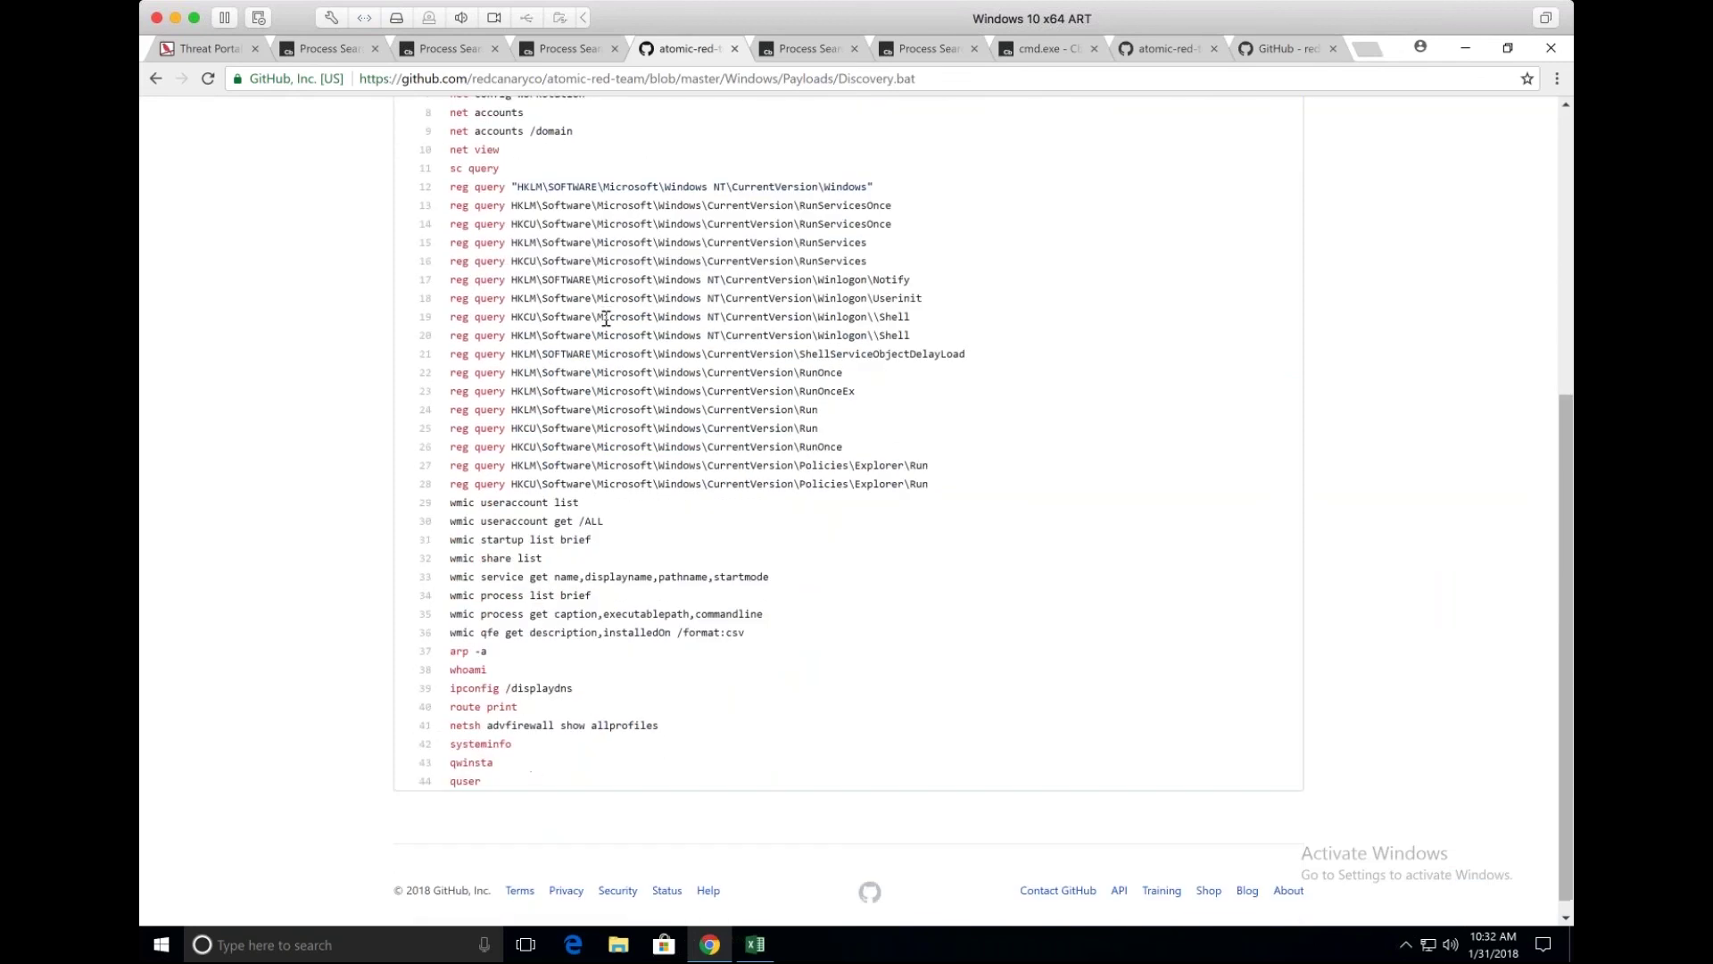
left_click_drag(530, 726, 521, 619)
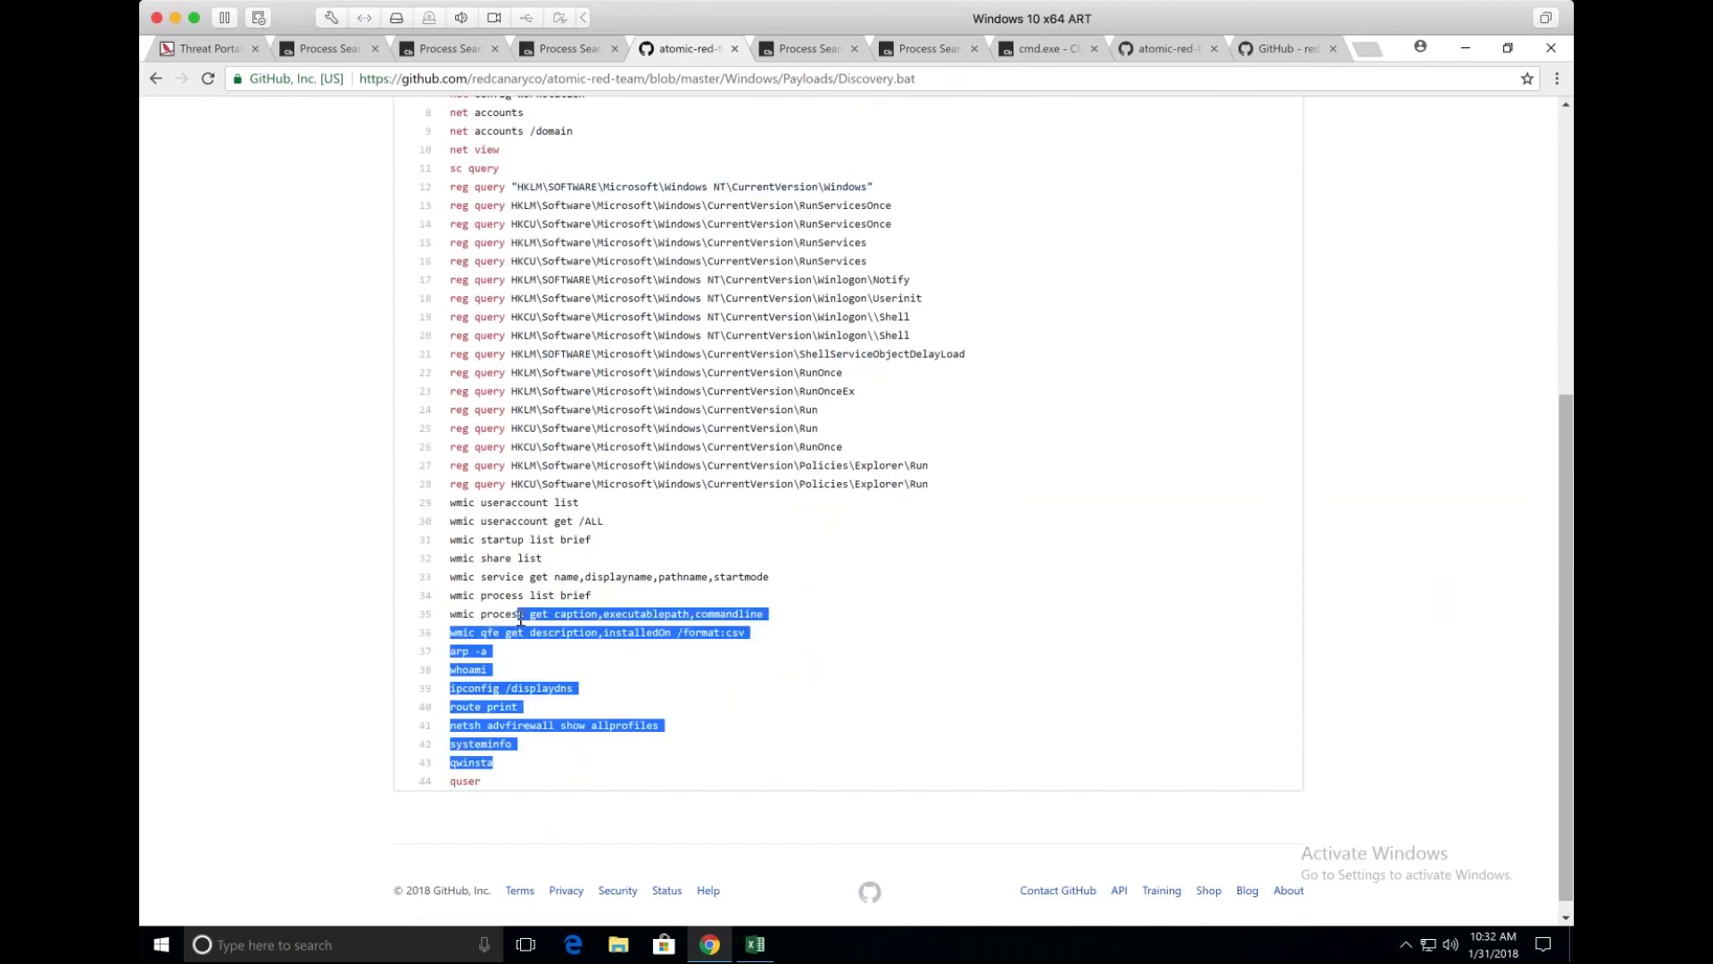
left_click(521, 619)
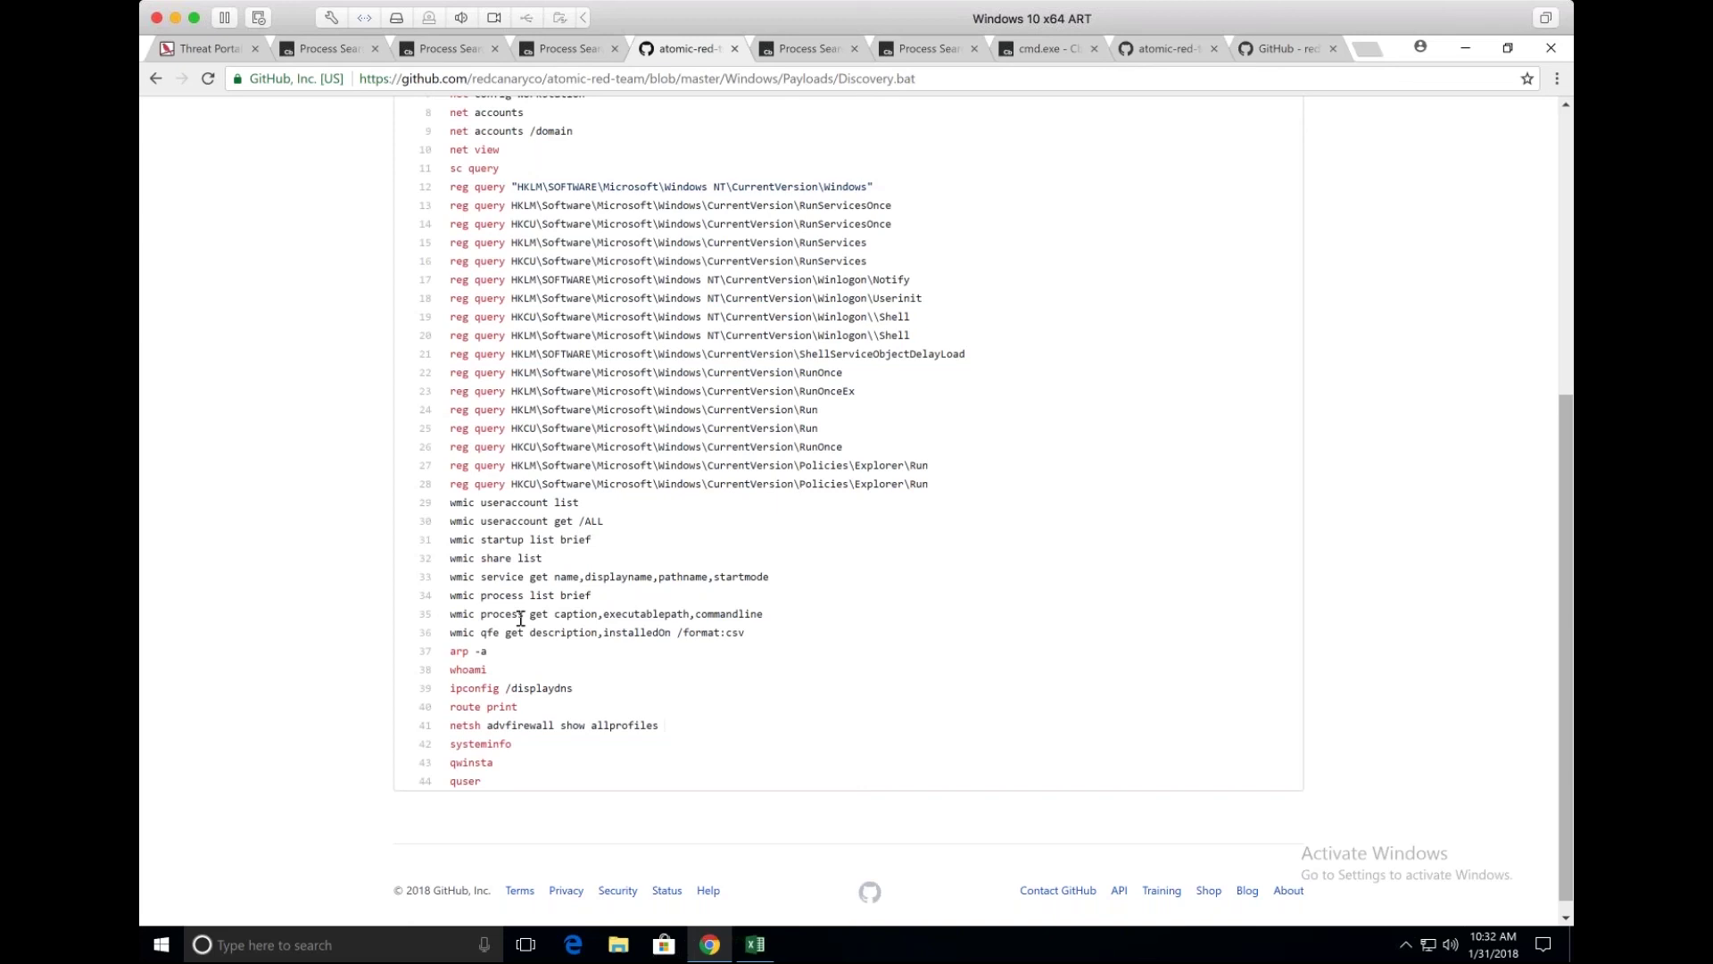
scroll(520, 618, "up", 5)
Complete the query as process_name:whoami.exe and run the process search.
key("ctrl+shift+Tab")
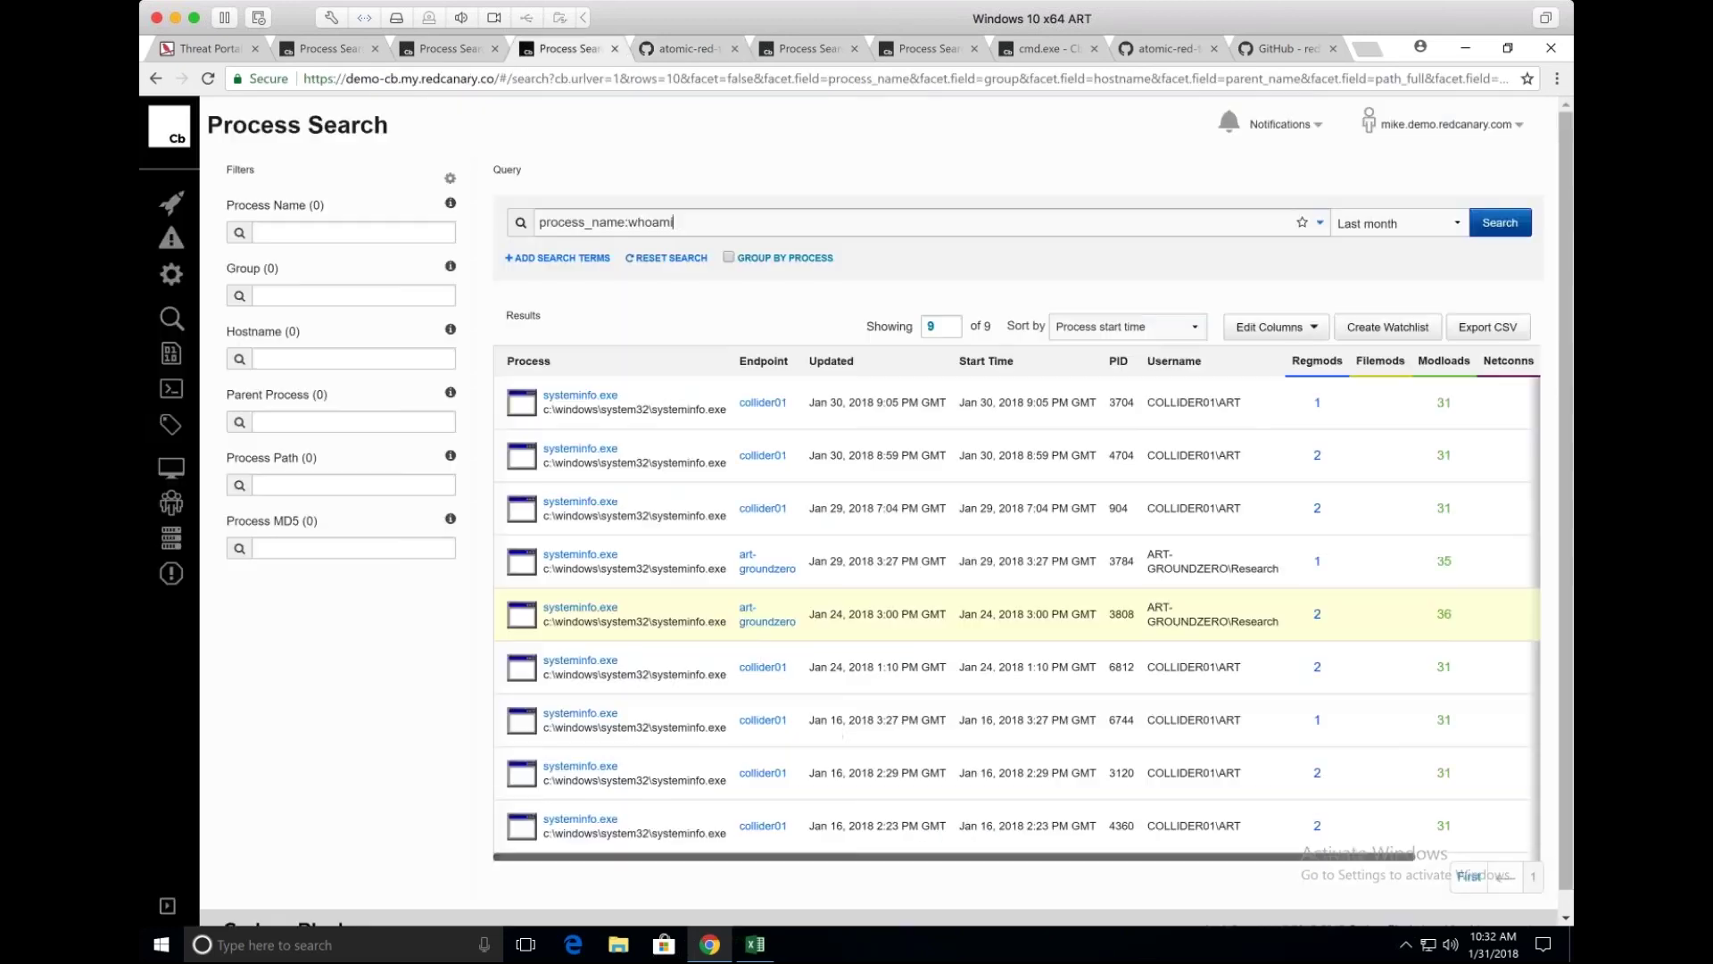
type(".exe")
key("Return")
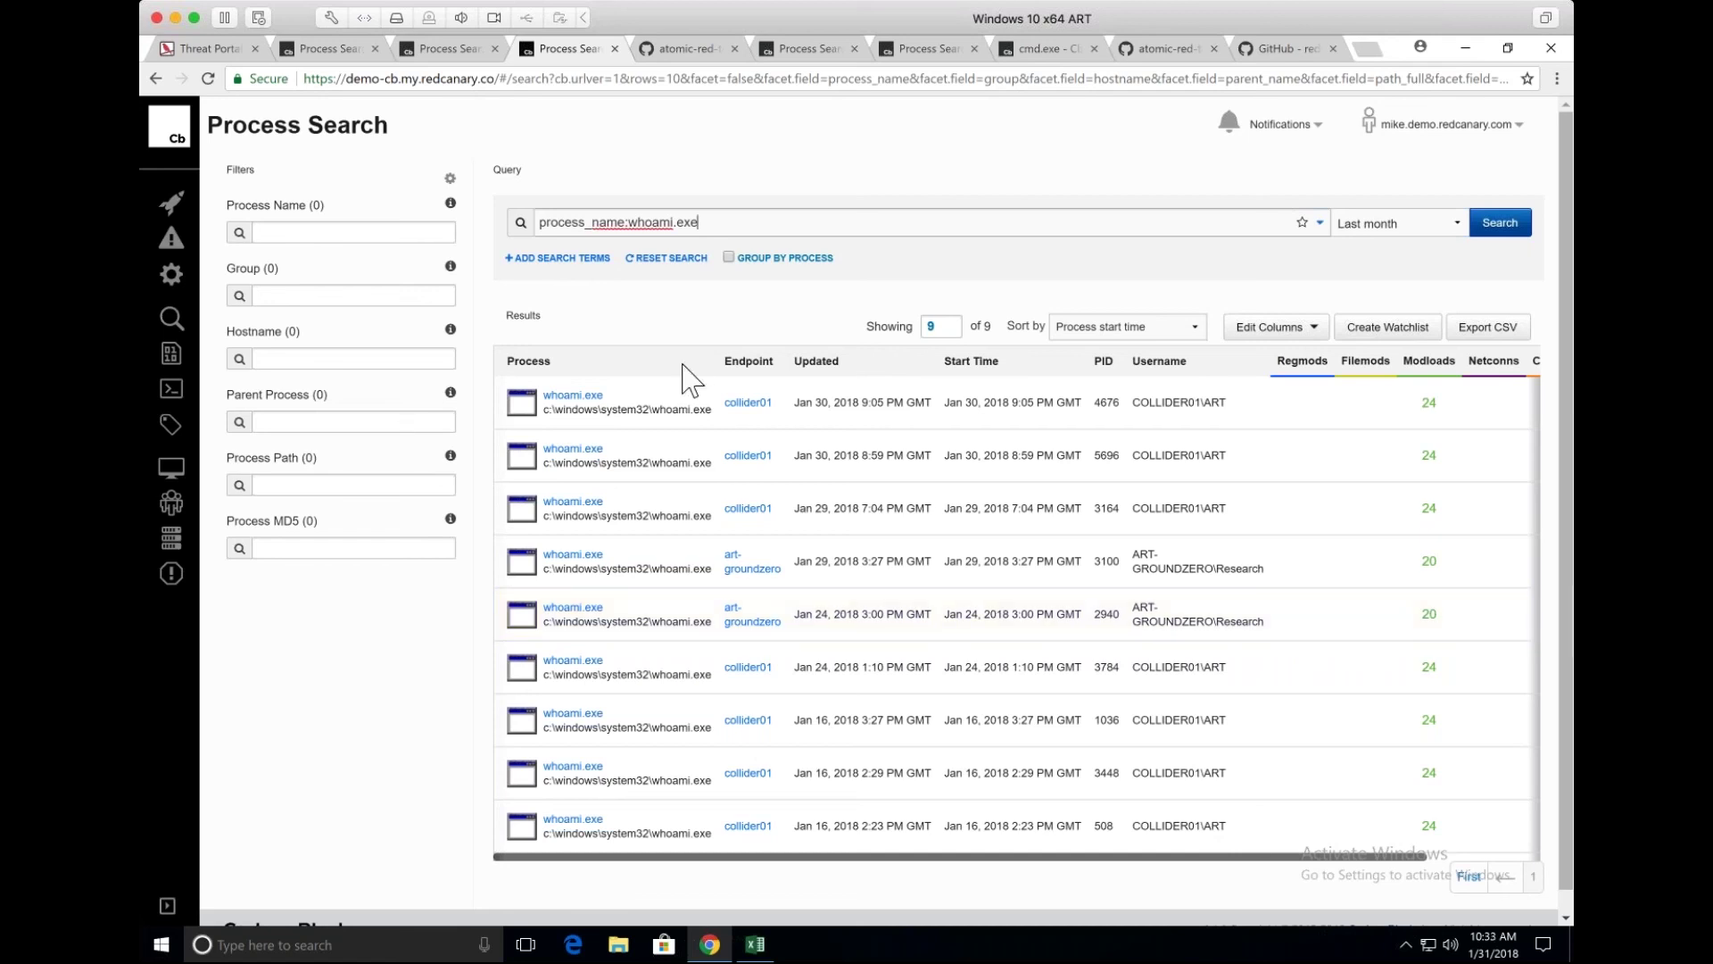
Analyze the most recent whoami.exe process on collider01 and inspect its parent powershell.exe and the command lines of two wmic.exe child processes.
left_click(680, 413)
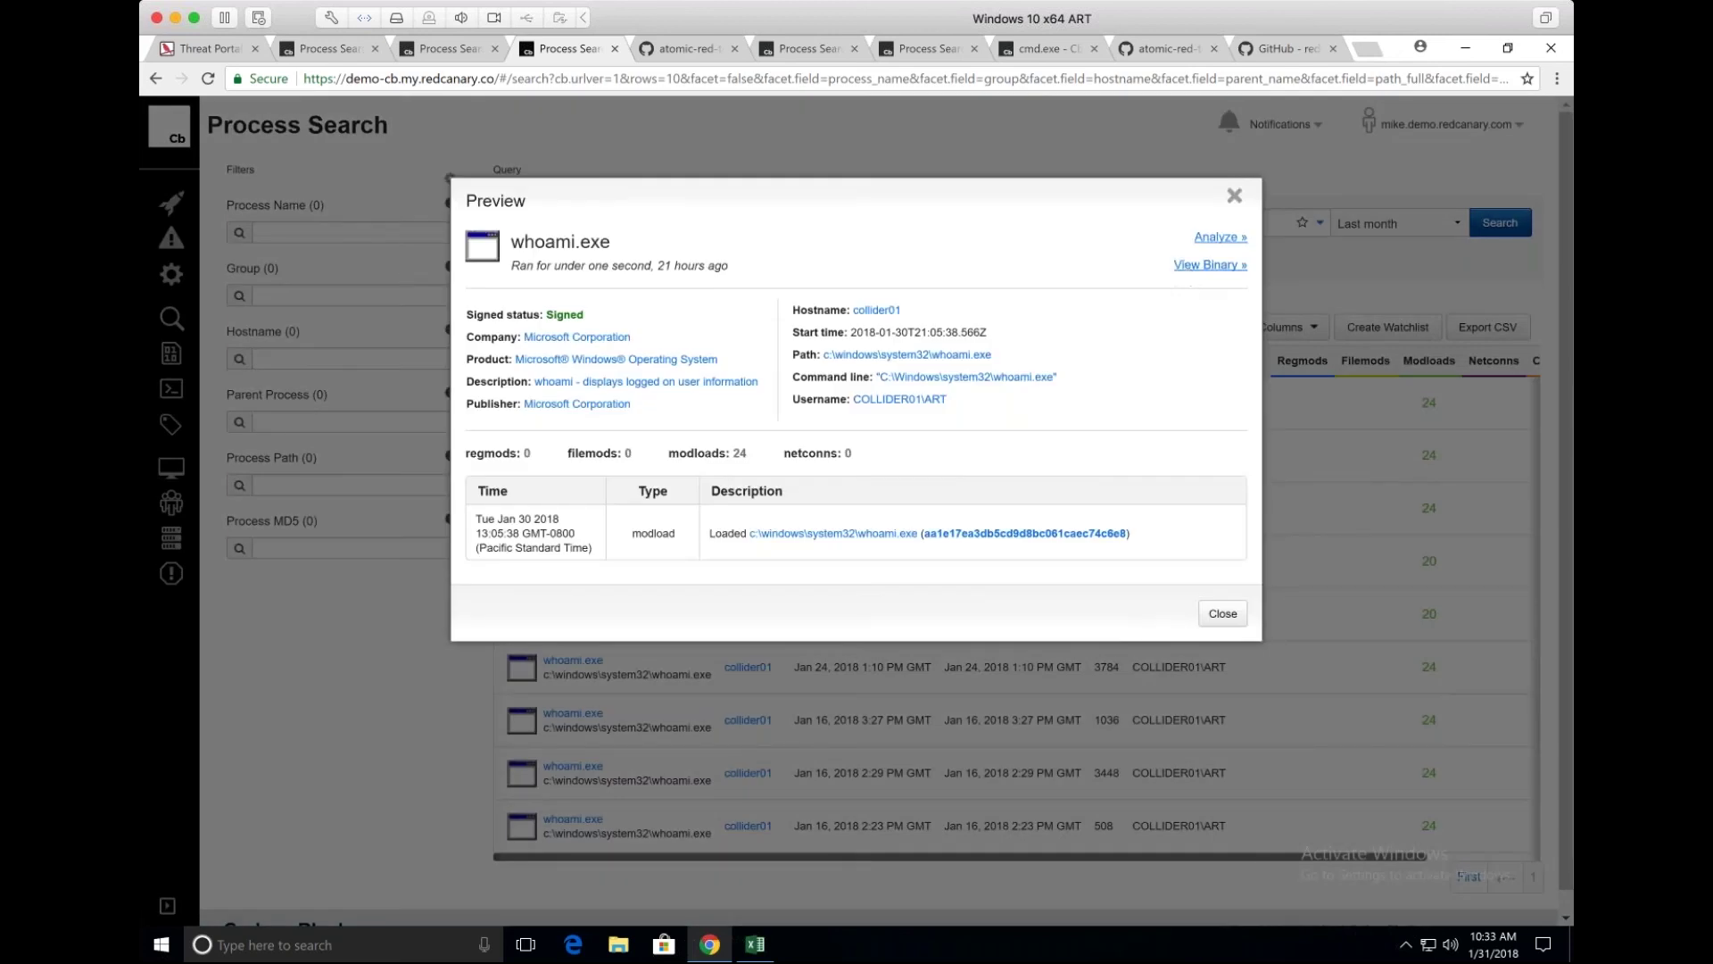
left_click(1214, 238)
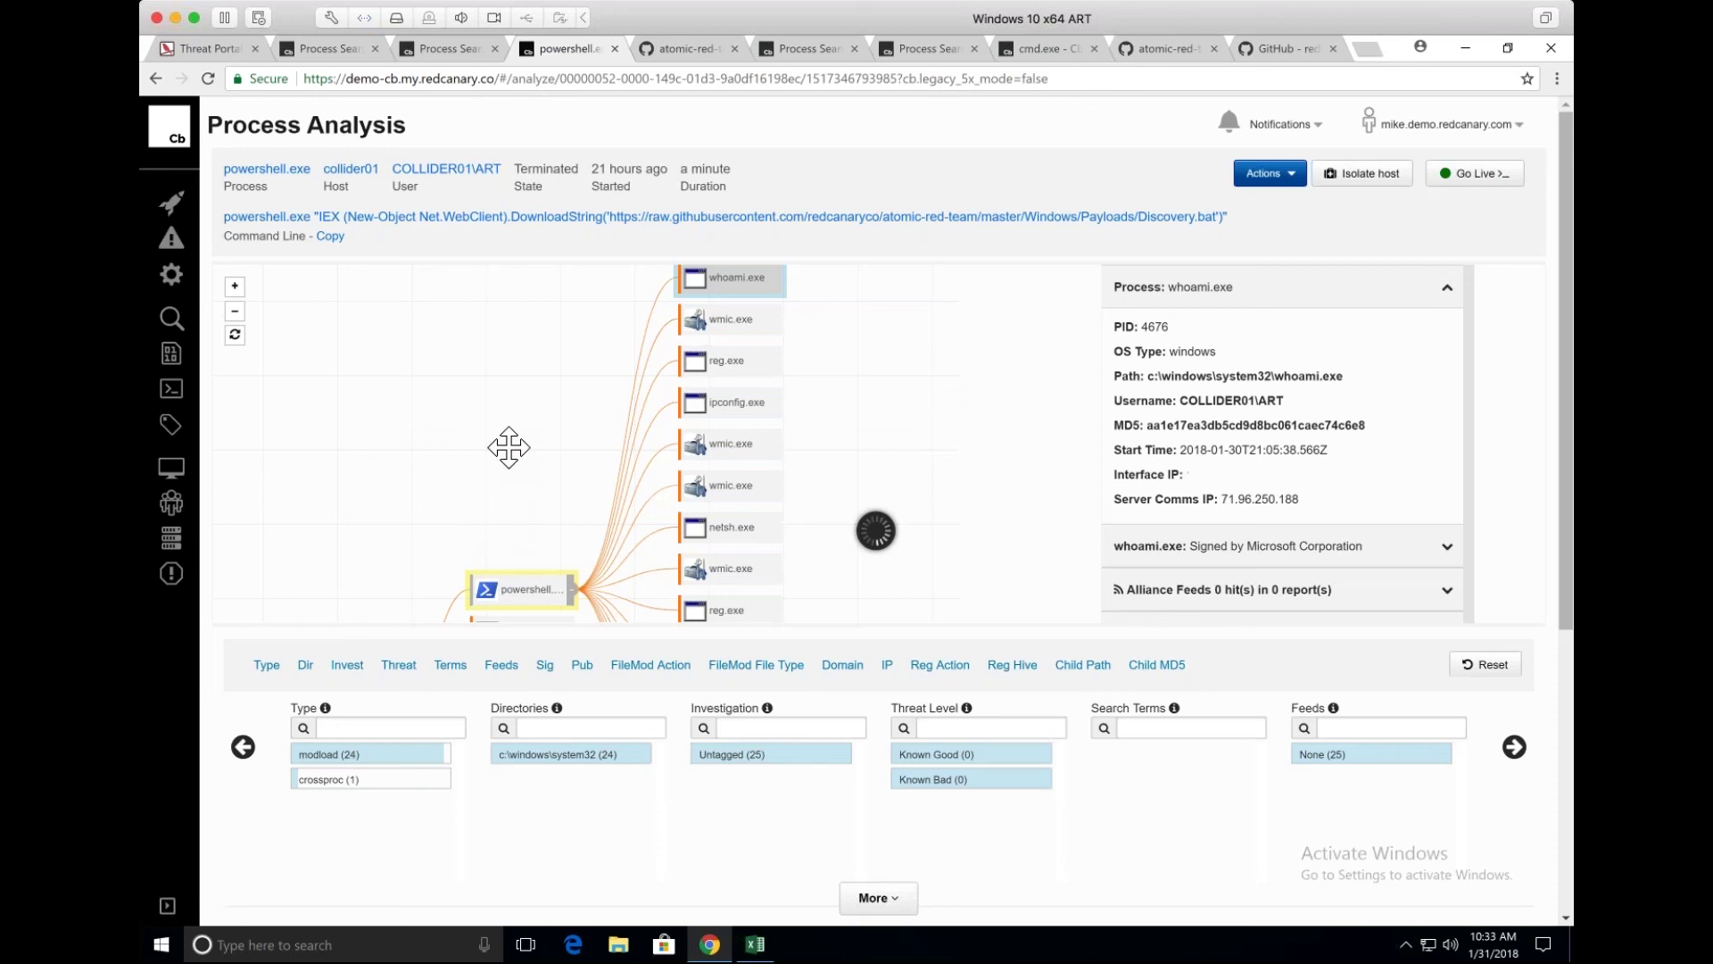
left_click_drag(510, 447, 514, 406)
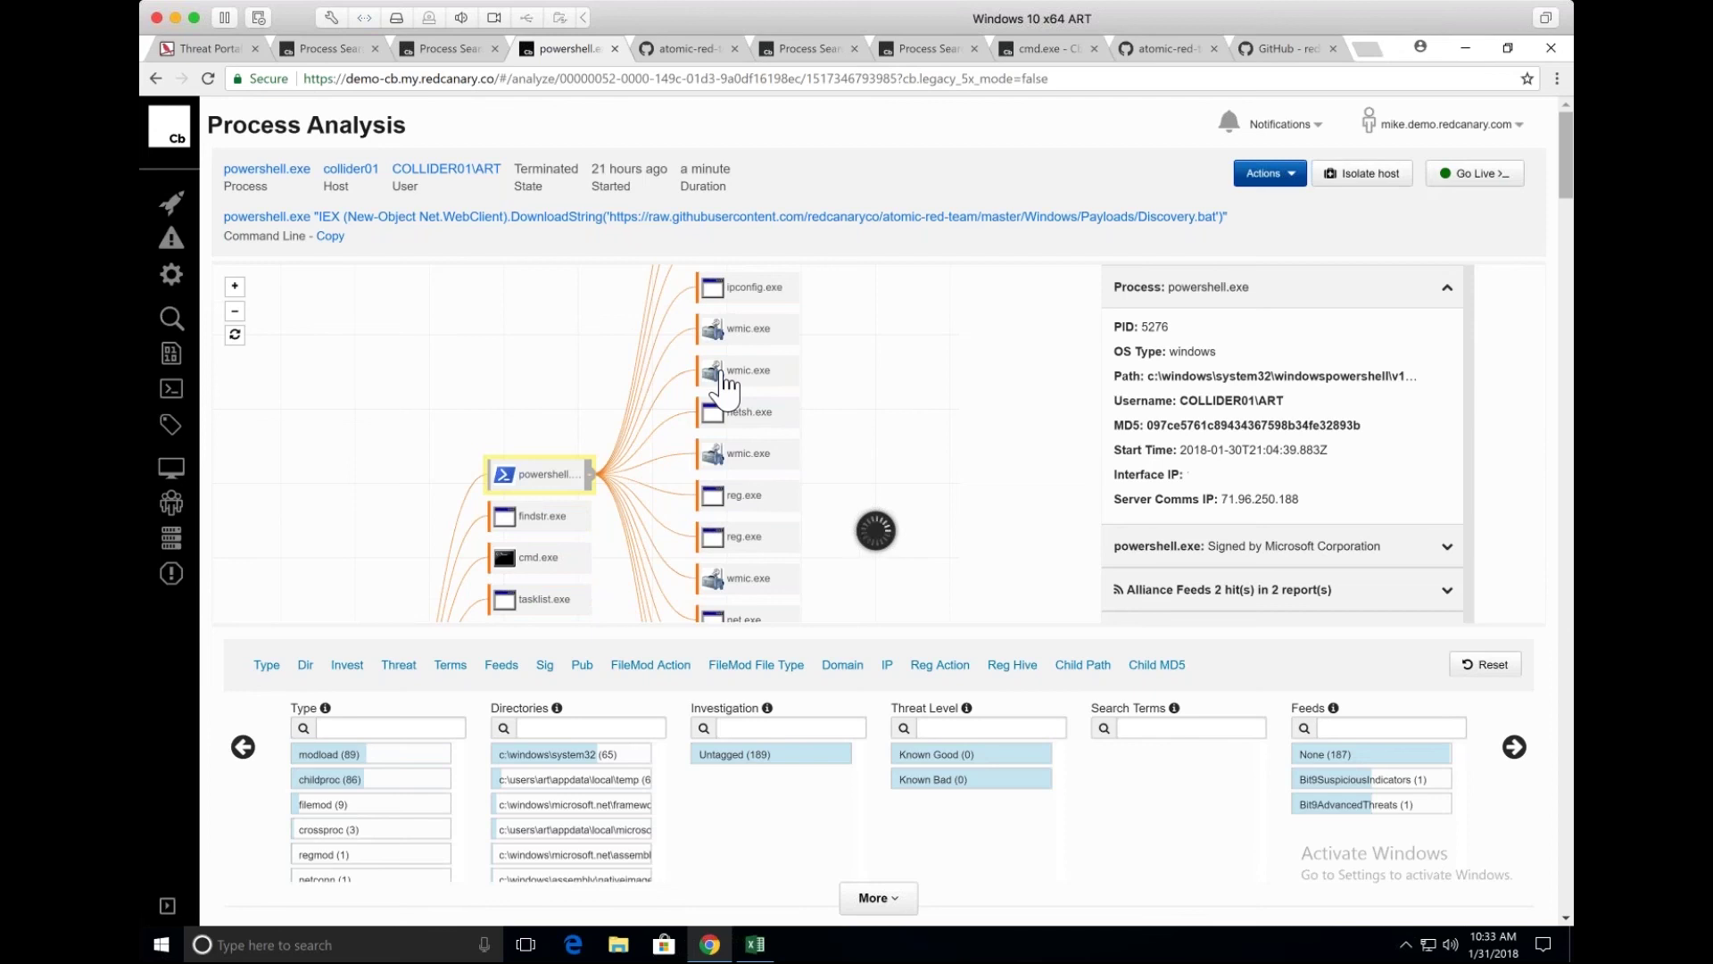
left_click(741, 330)
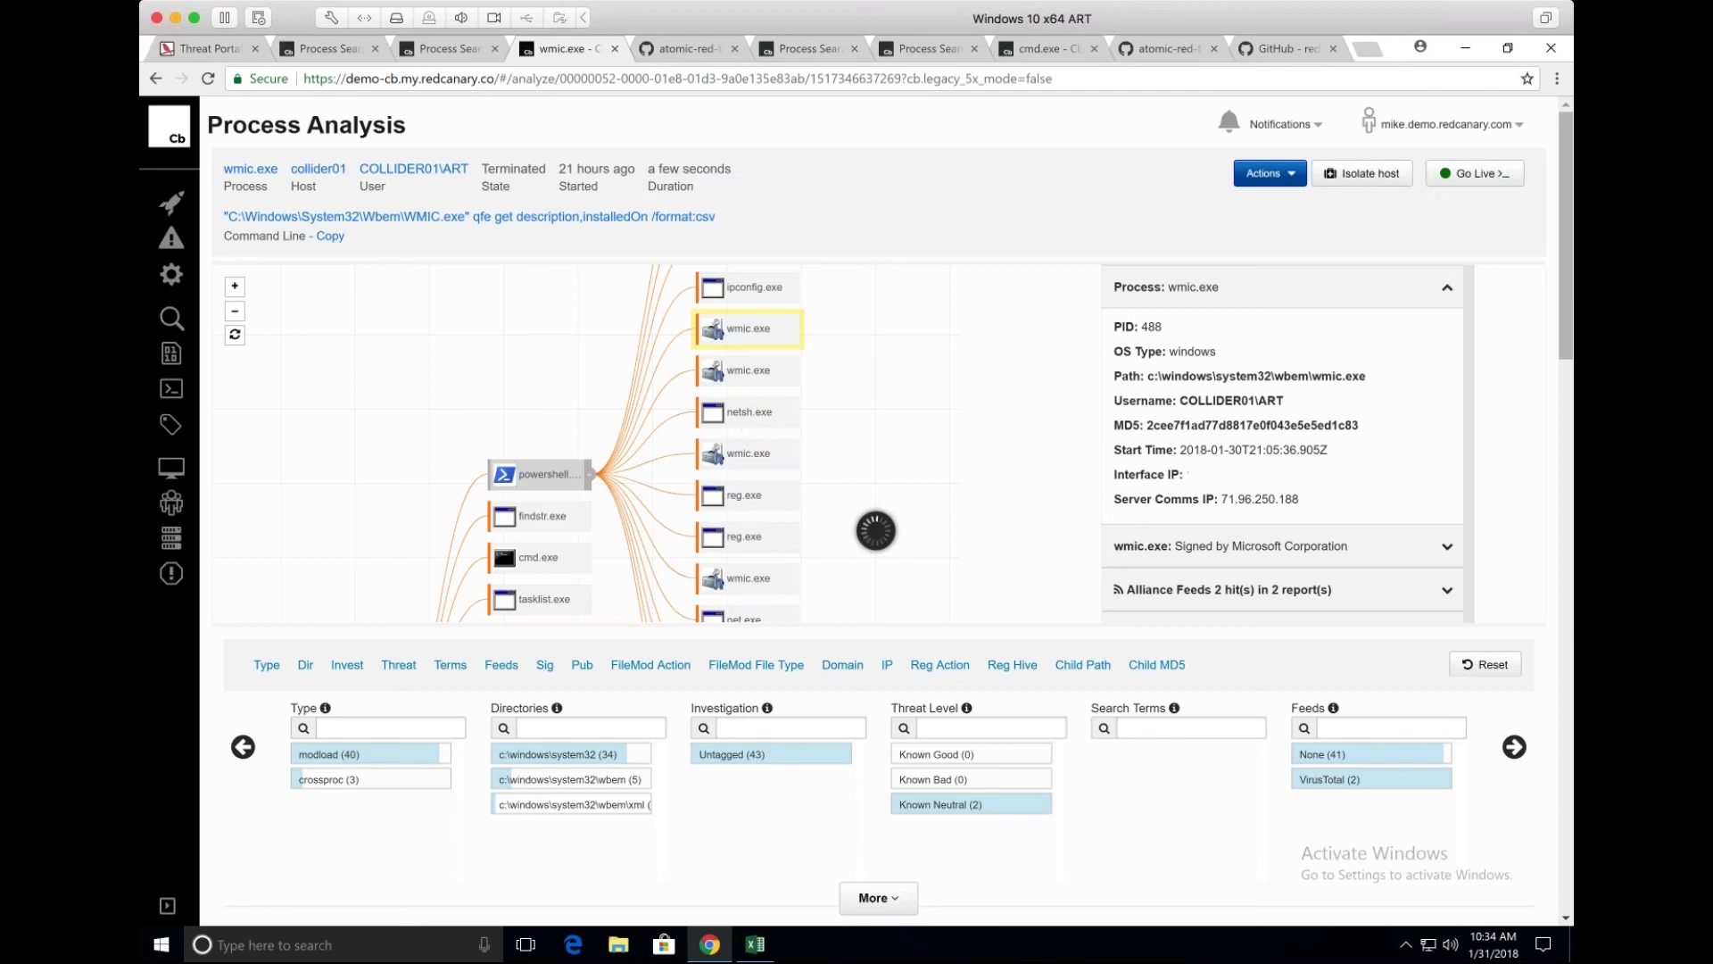
left_click(748, 371)
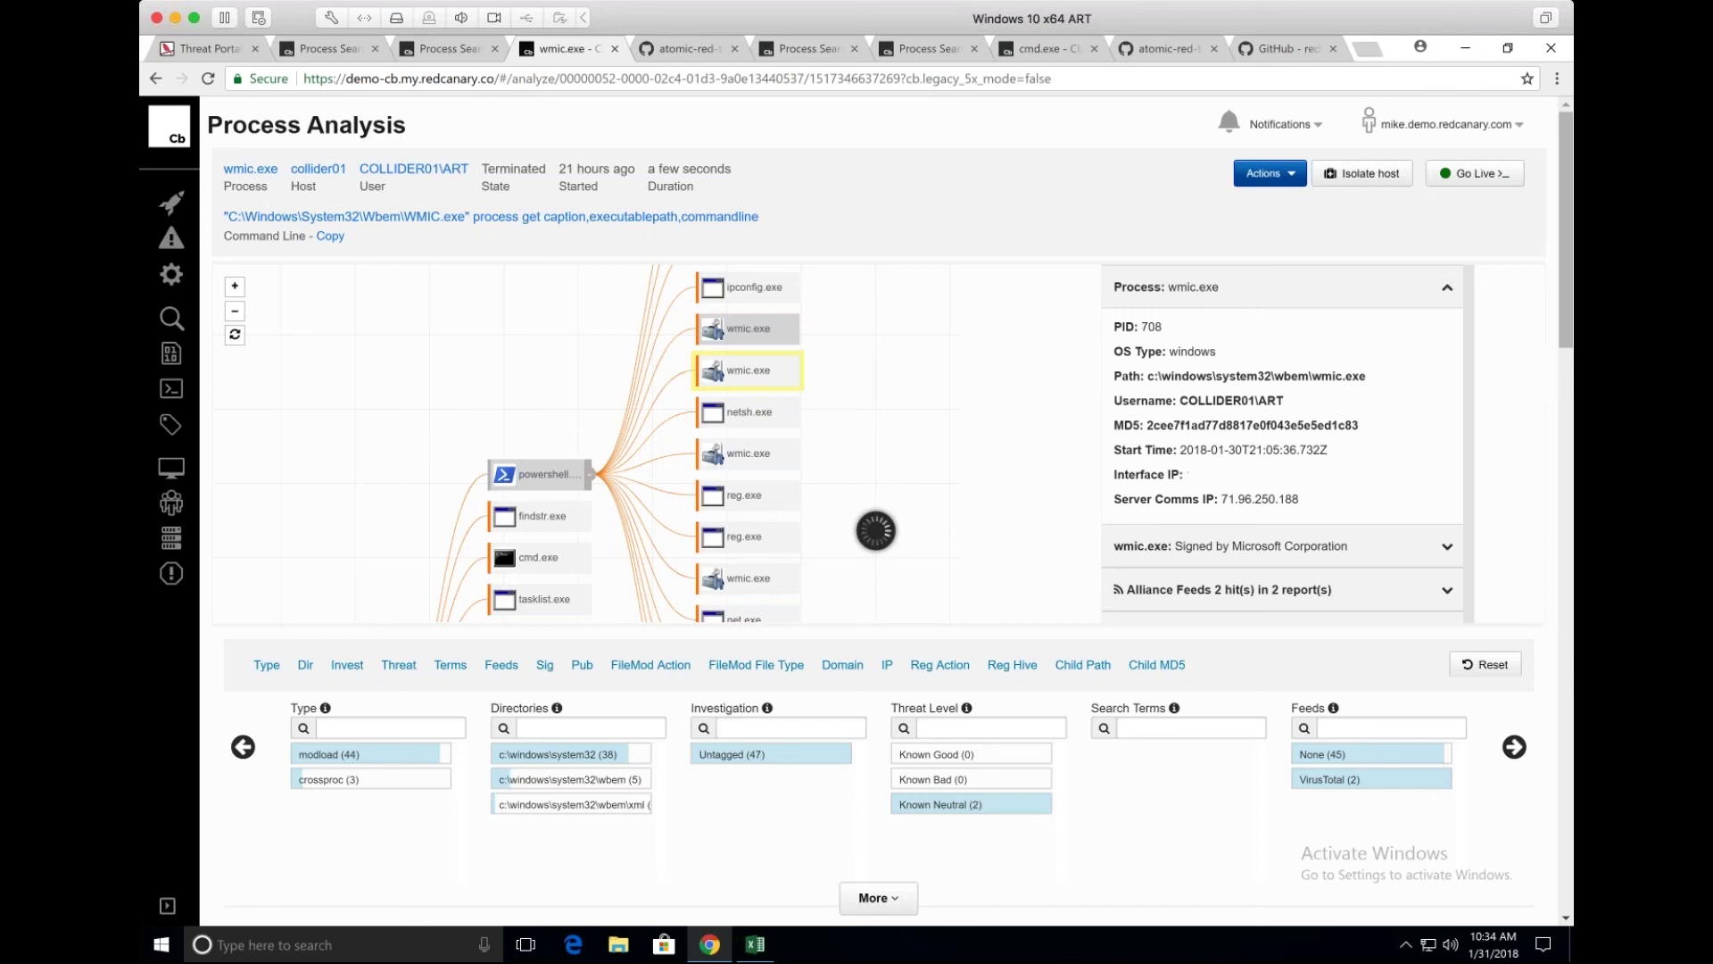
Analyze the most recent findstr.exe process from the cmdline:cb search and inspect the cmd.exe process that runs qwinsta in its process tree.
key("ctrl+Tab")
key("ctrl+Tab")
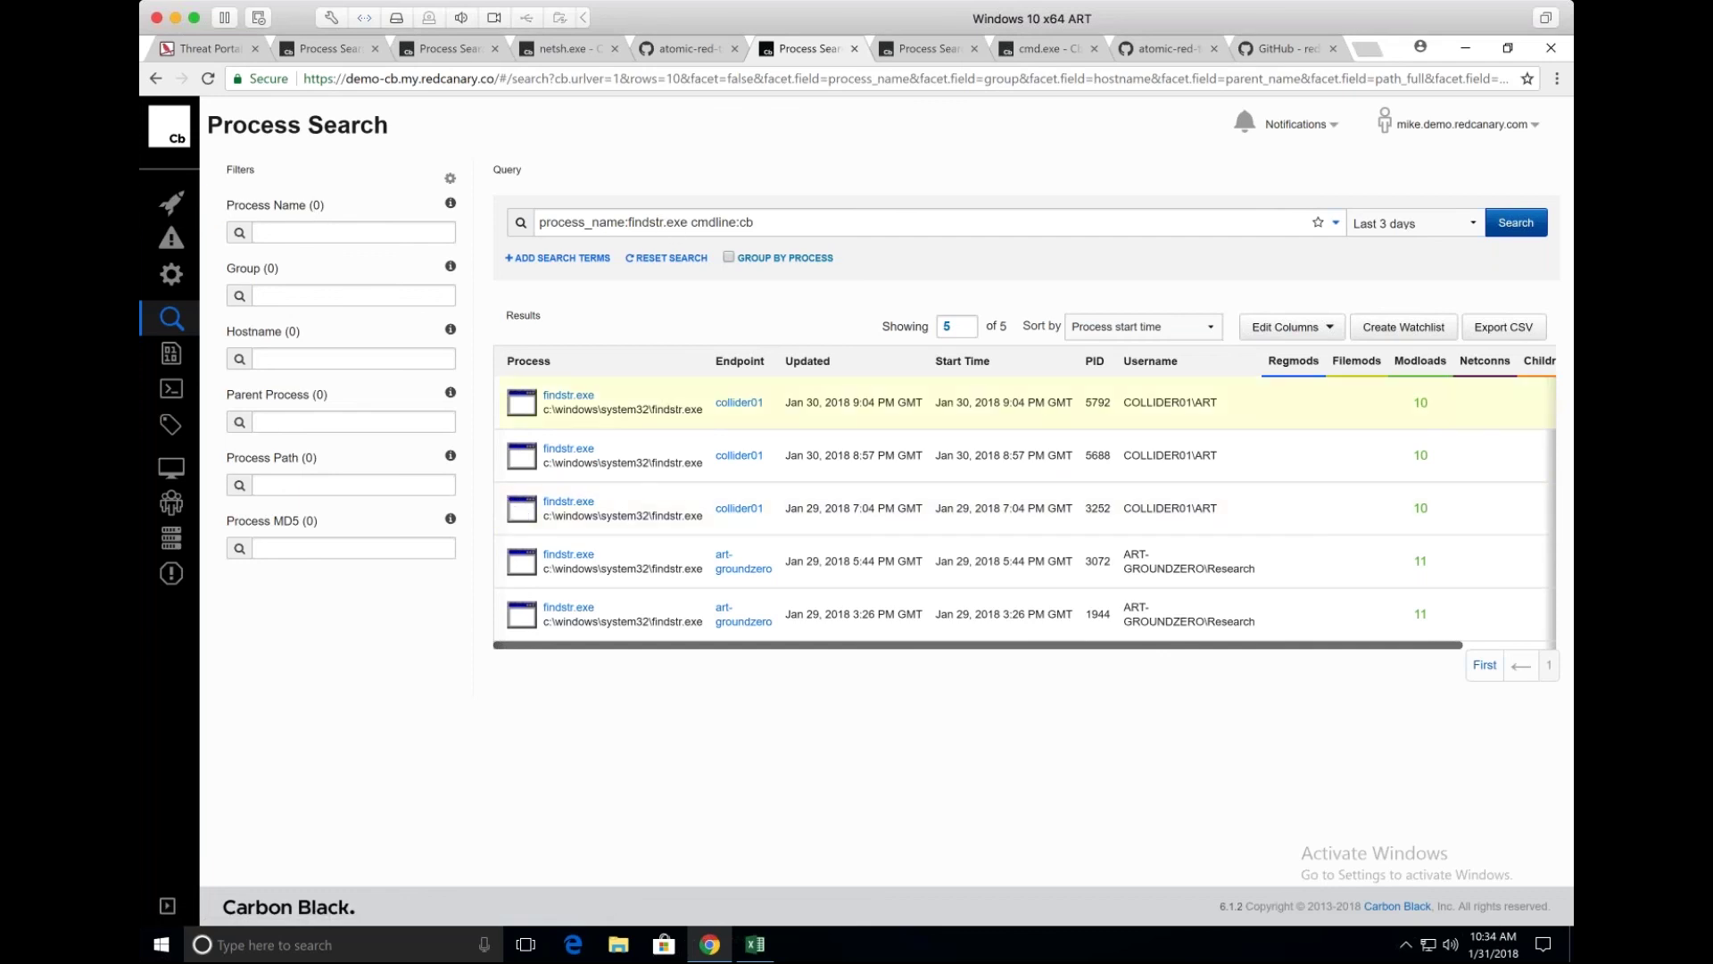
left_click(681, 404)
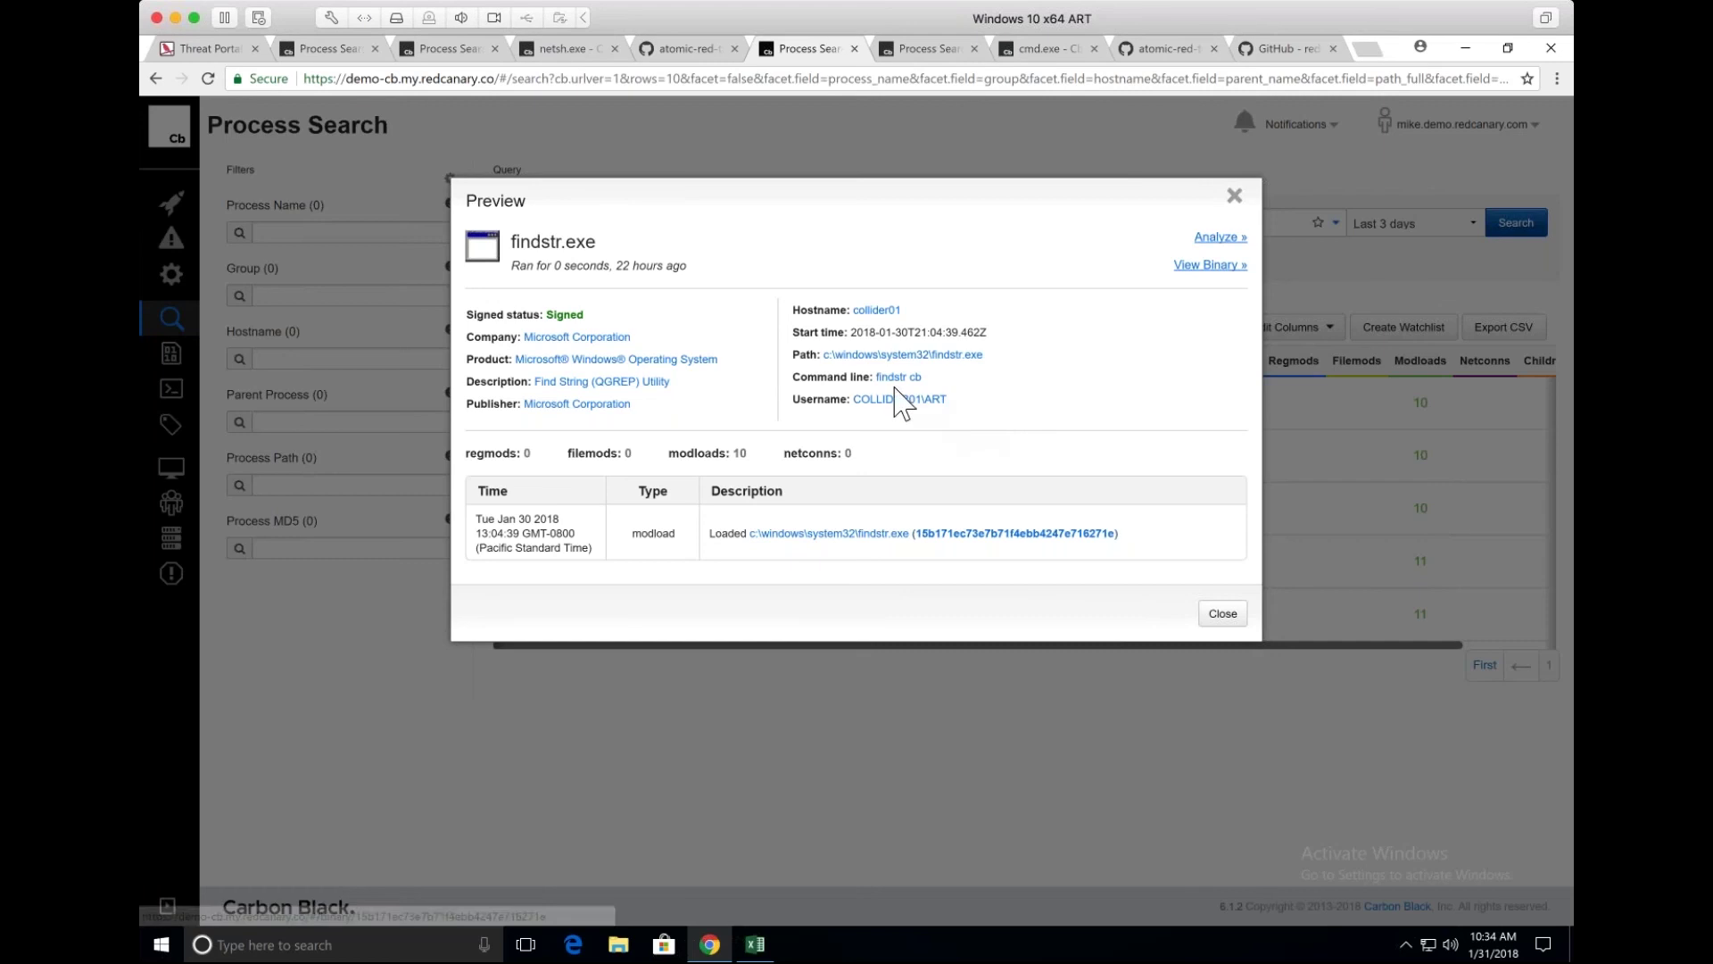
left_click(1218, 237)
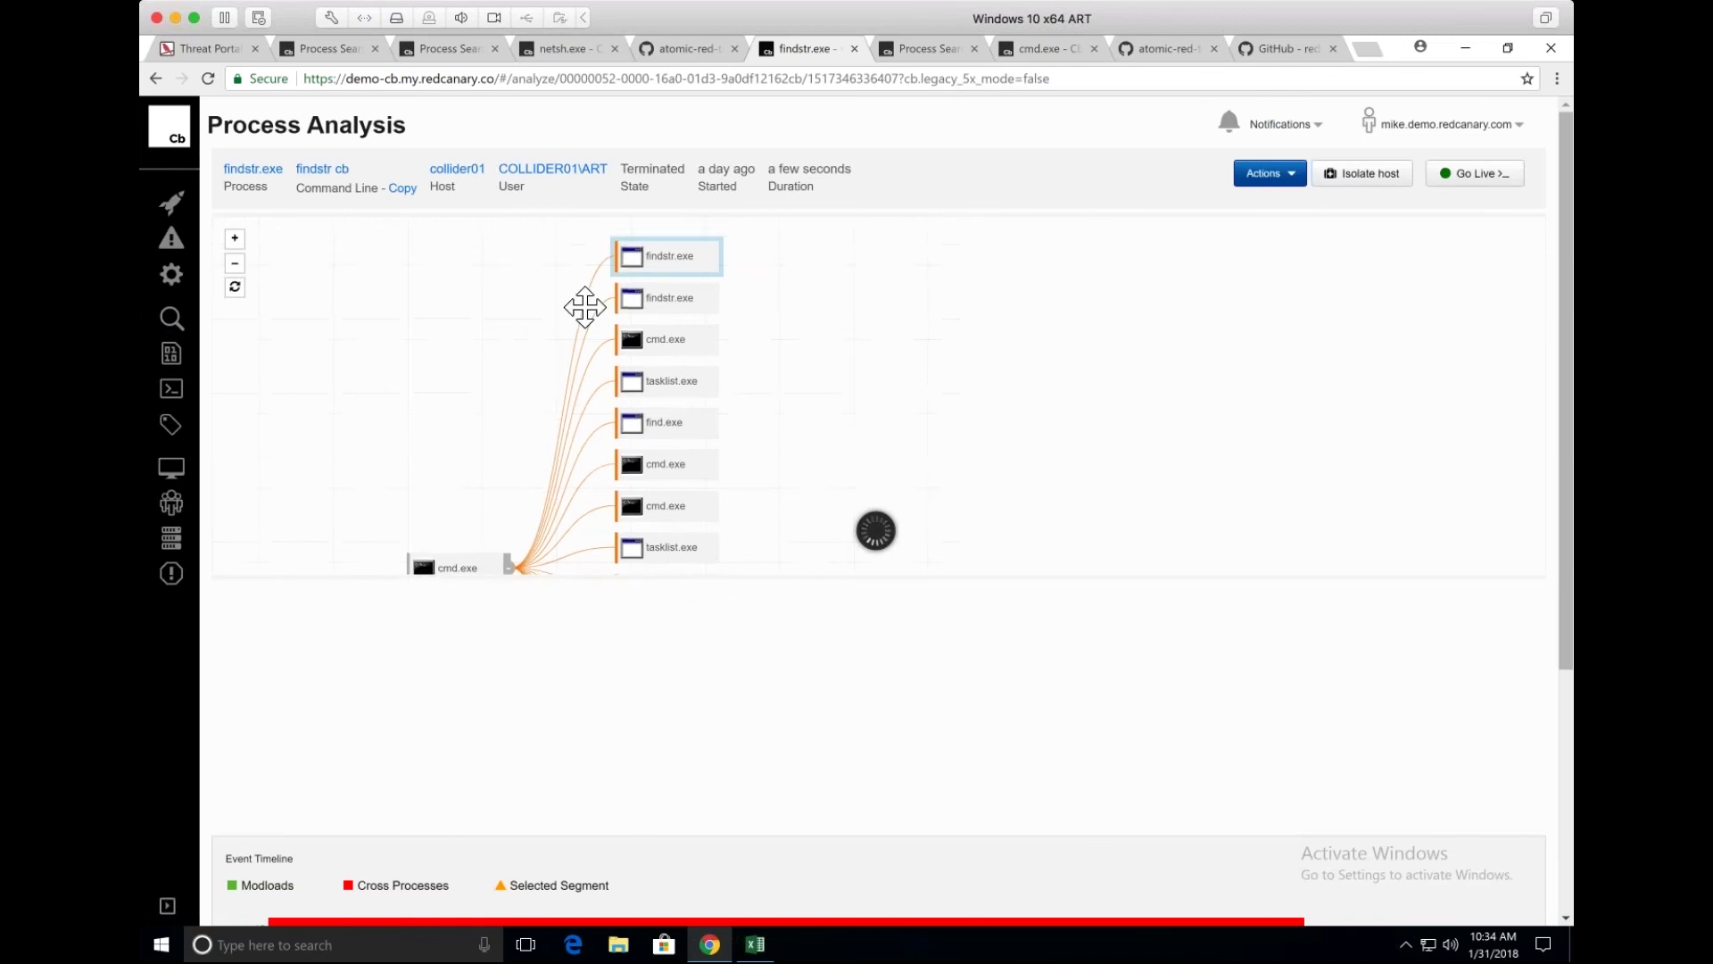
scroll(535, 375, "down", 1)
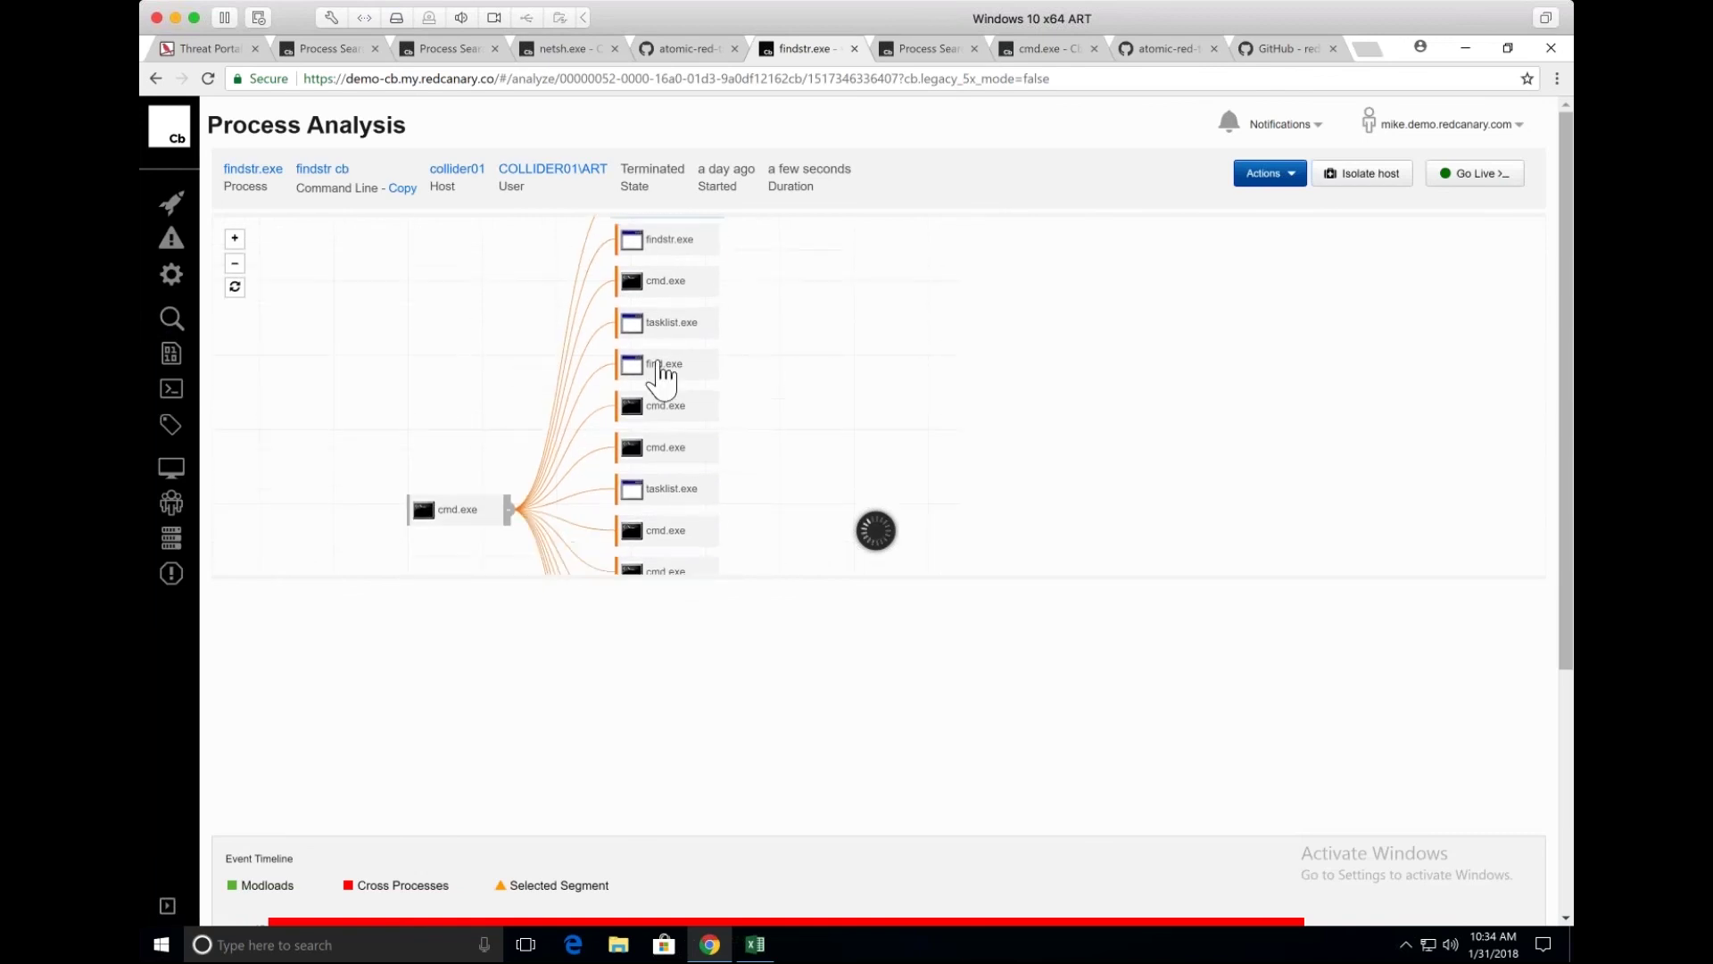
left_click_drag(784, 489, 784, 420)
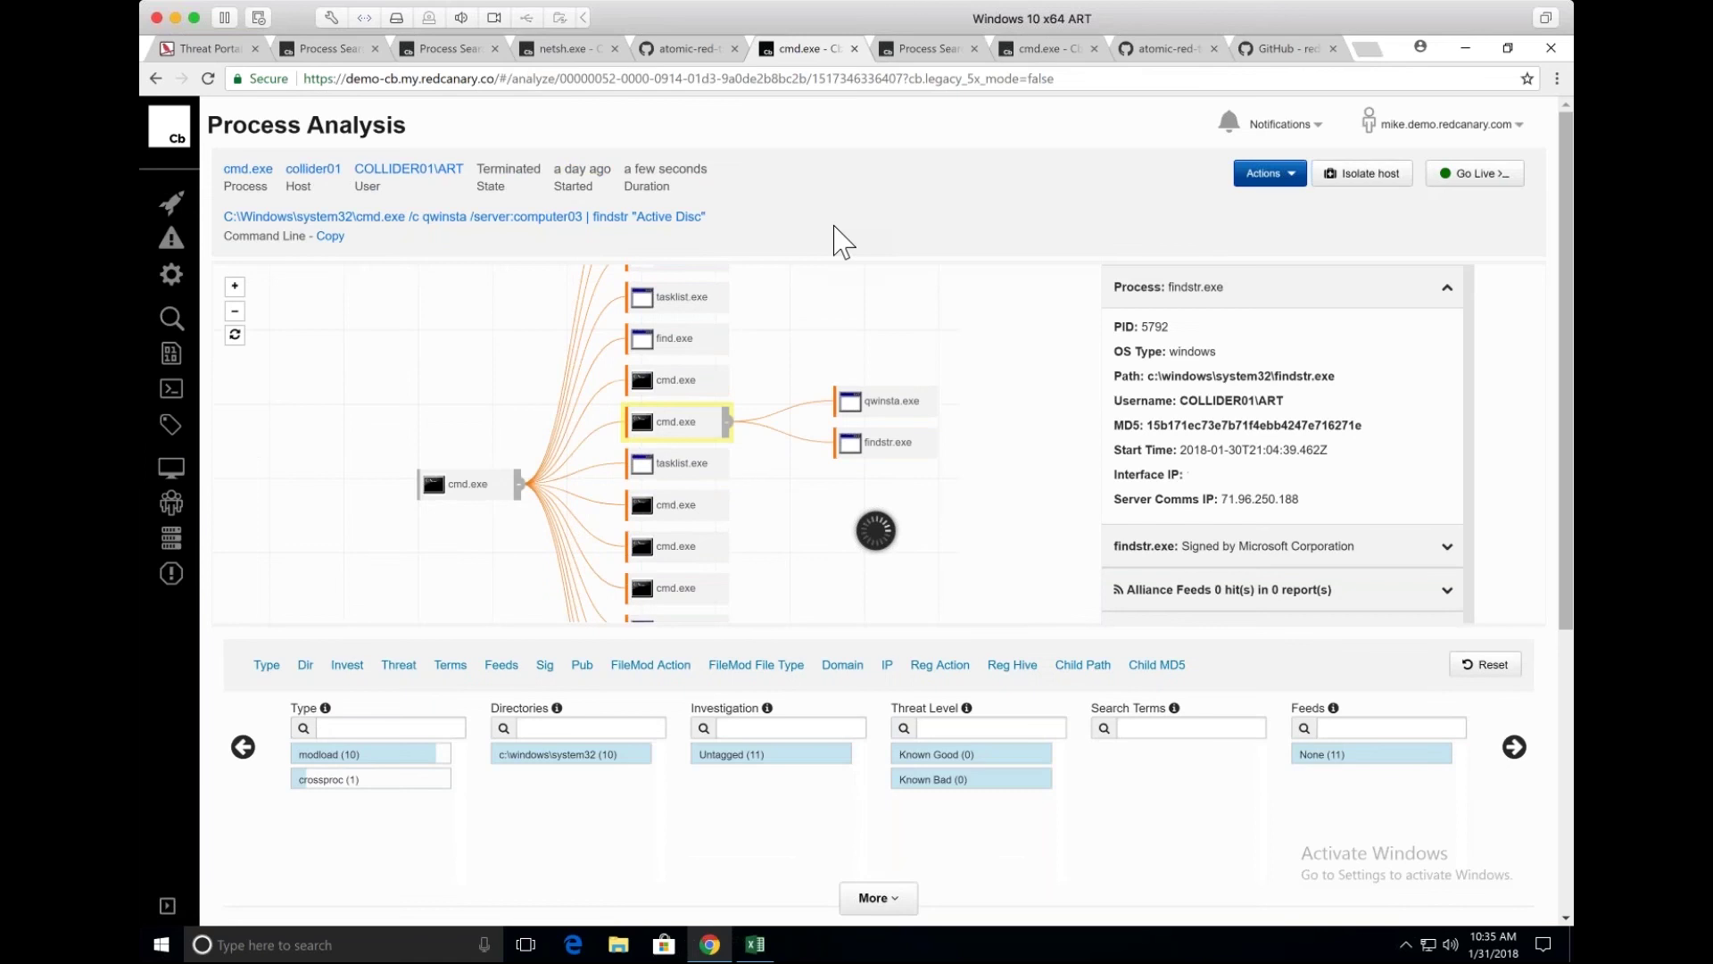
Preview a Jan 30 powershell.exe process on collider01 from the iex command-line search and open its process analysis.
key("ctrl+Tab")
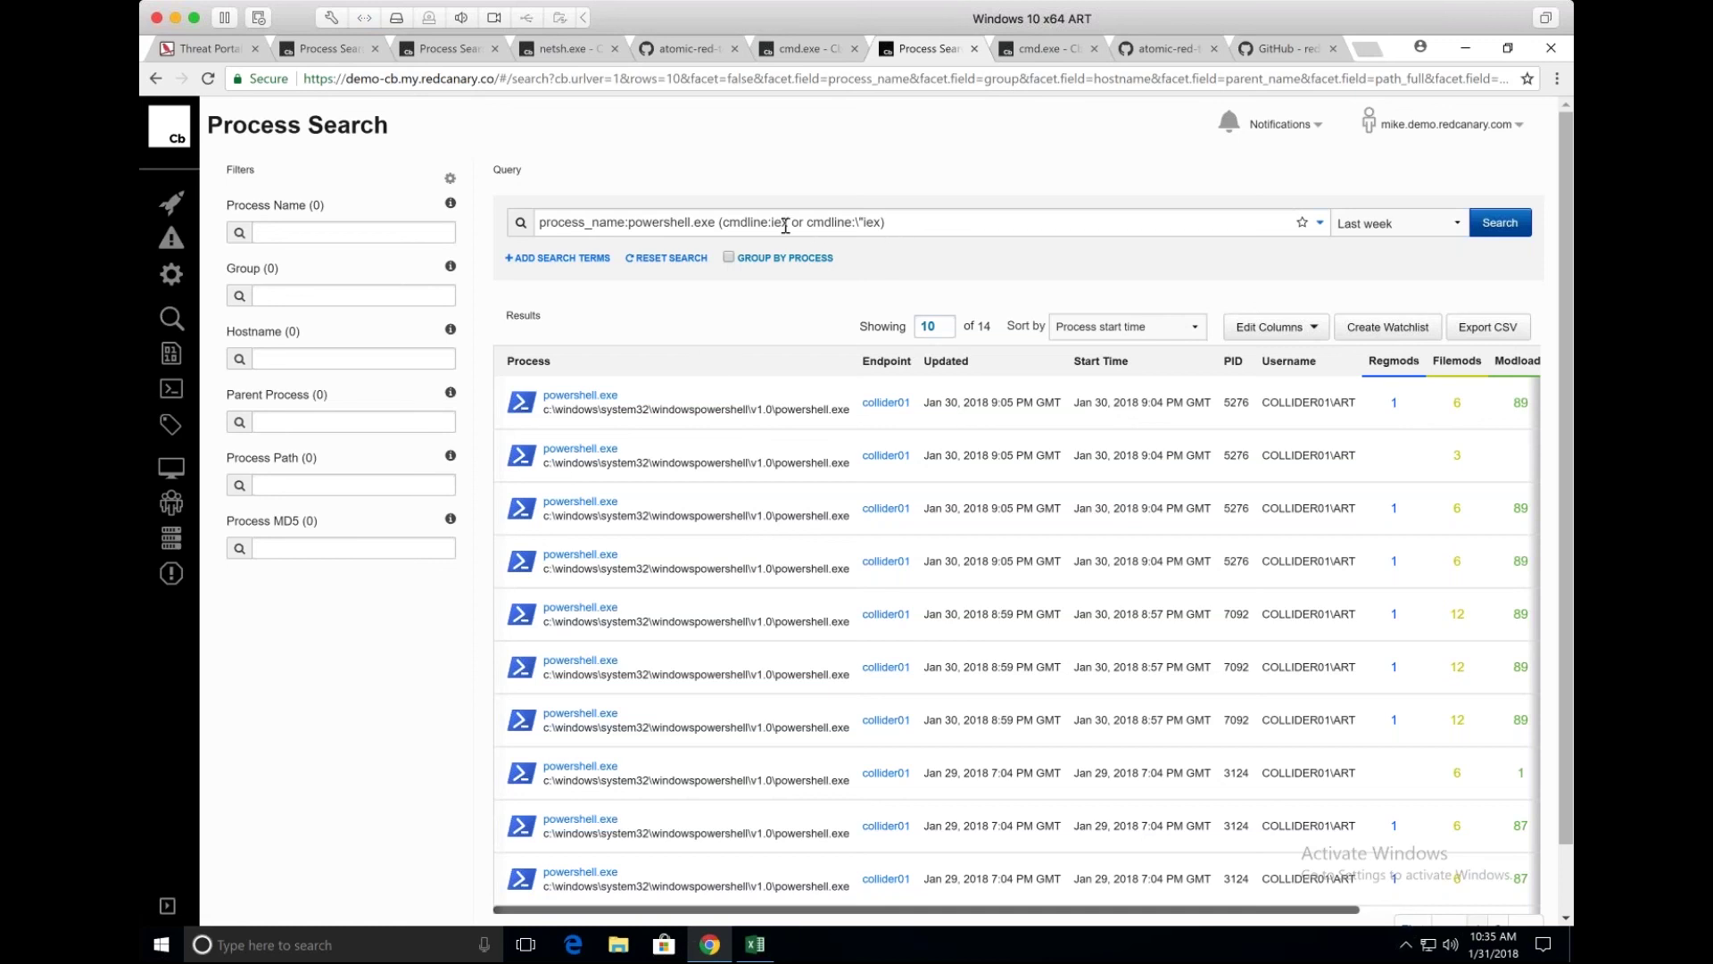
left_click(875, 527)
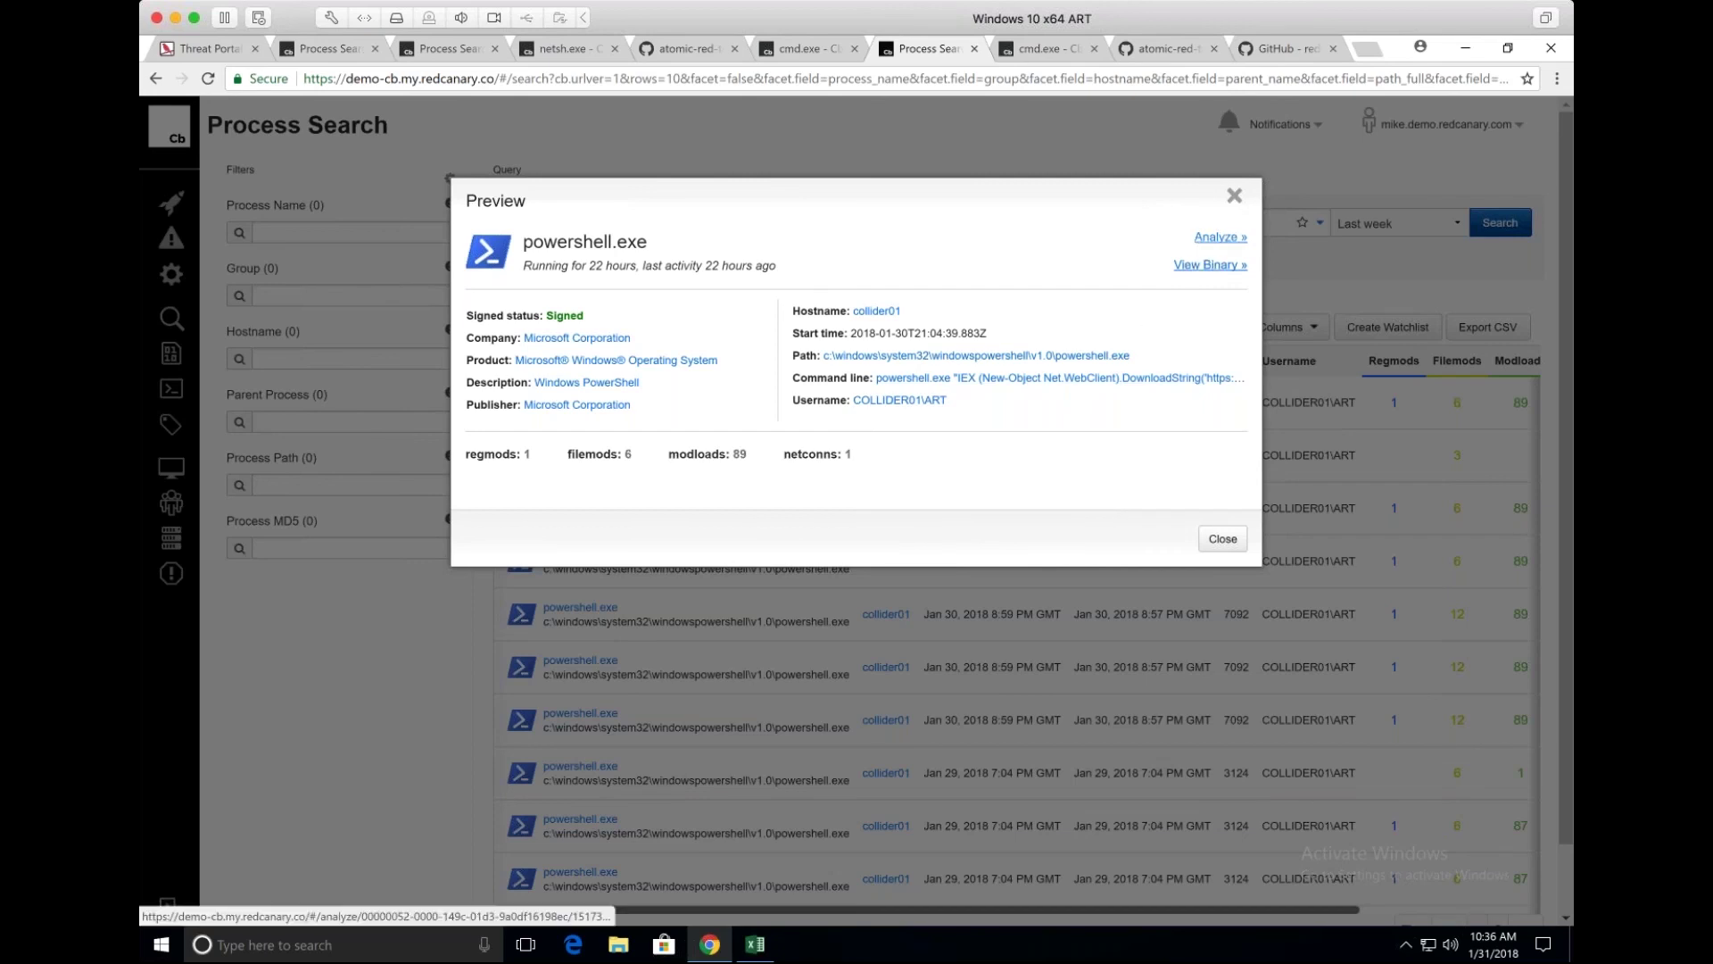
left_click(1201, 238)
Examine the cmd.exe process analysis for the Compress-Archive command and select its powershell.exe child process.
key("ctrl+Tab")
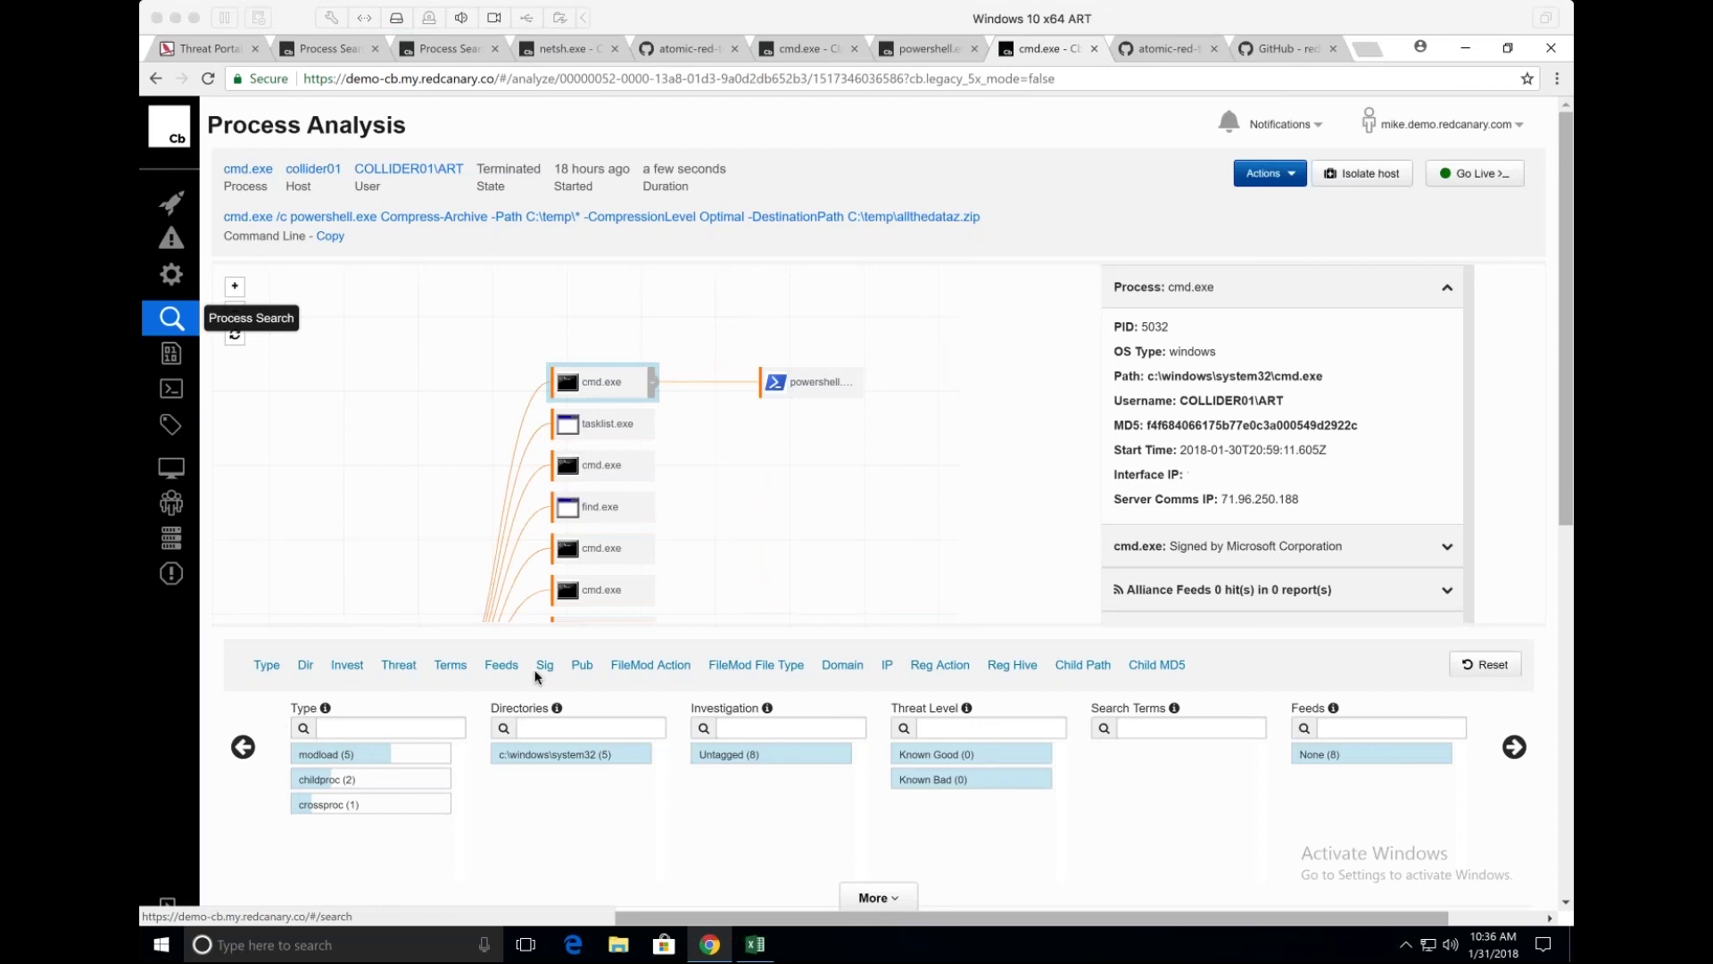
left_click(762, 426)
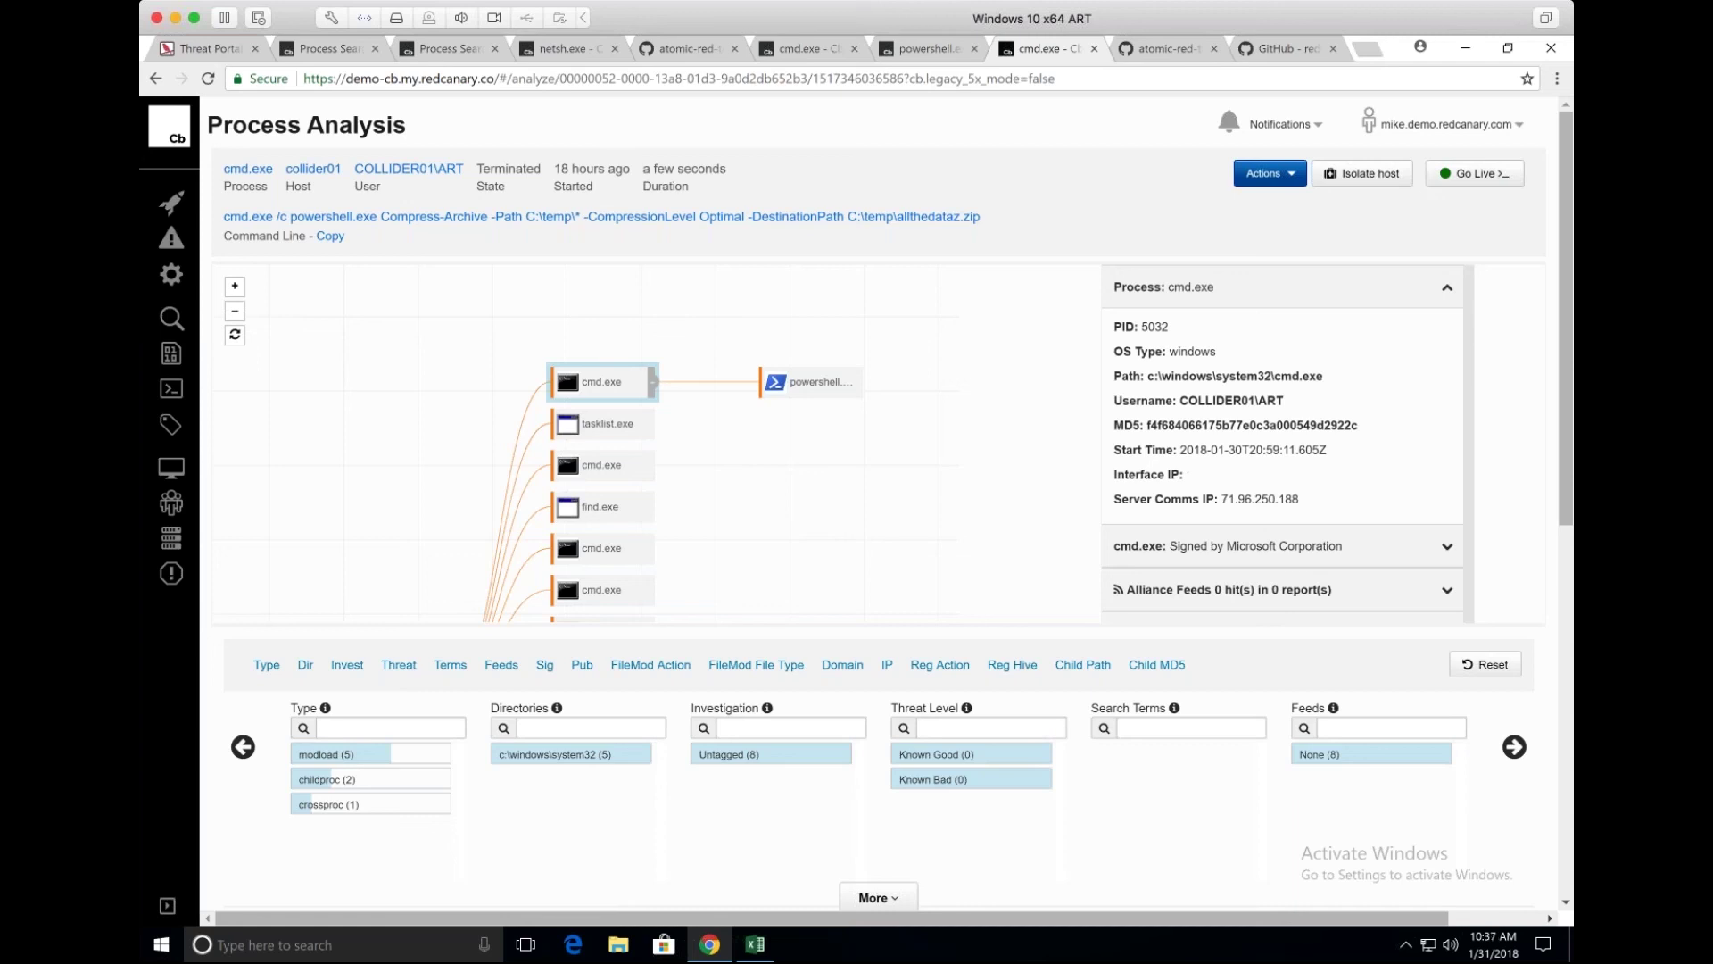
left_click(811, 406)
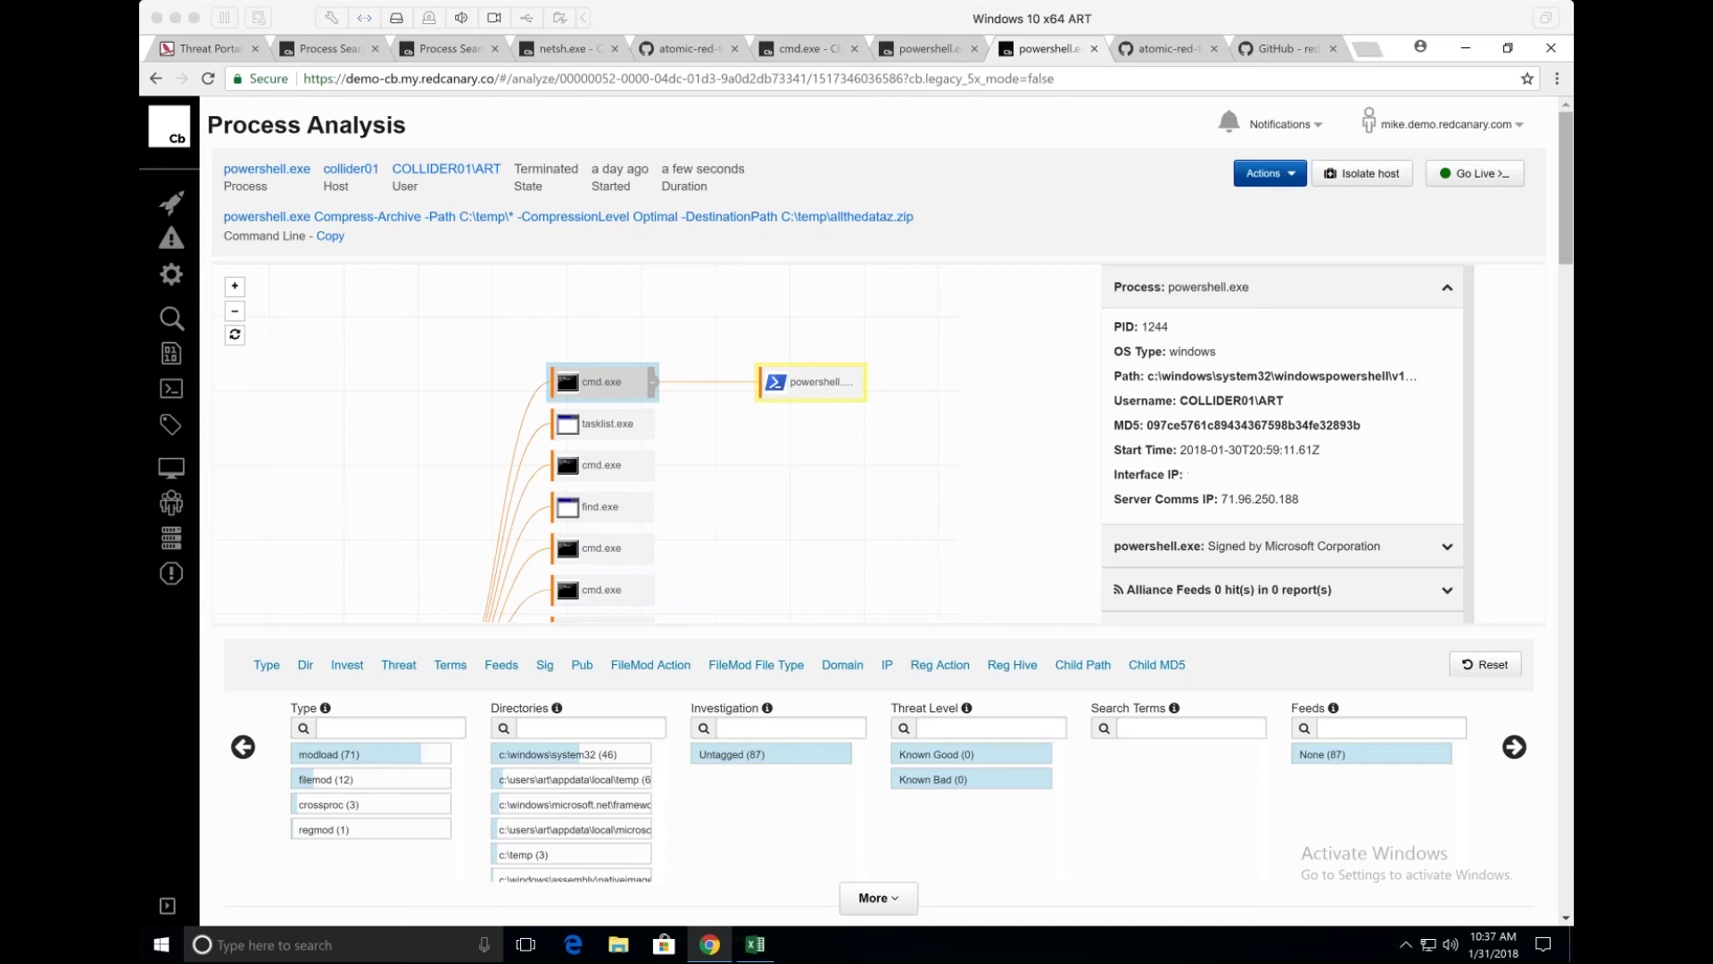
Review the Collection and Exfiltration detection queries in Reactor_detection.md on GitHub, including the filemod_count baseline.
left_click(1159, 47)
left_click(1159, 50)
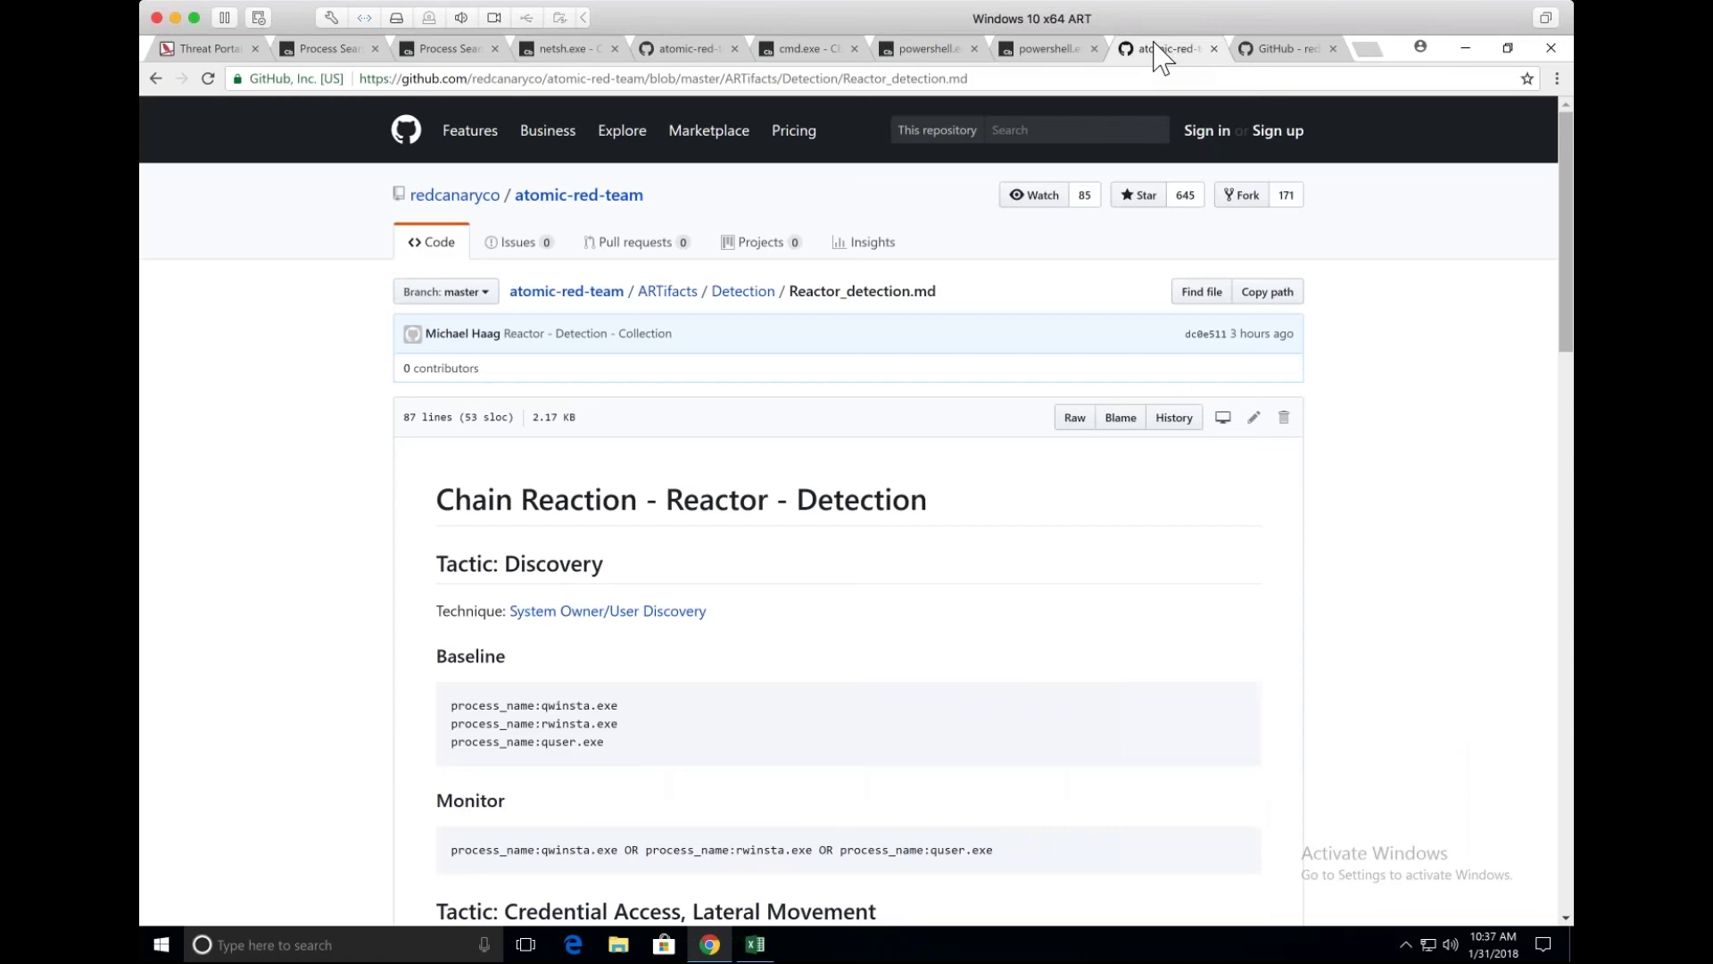
scroll(815, 447, "down", 20)
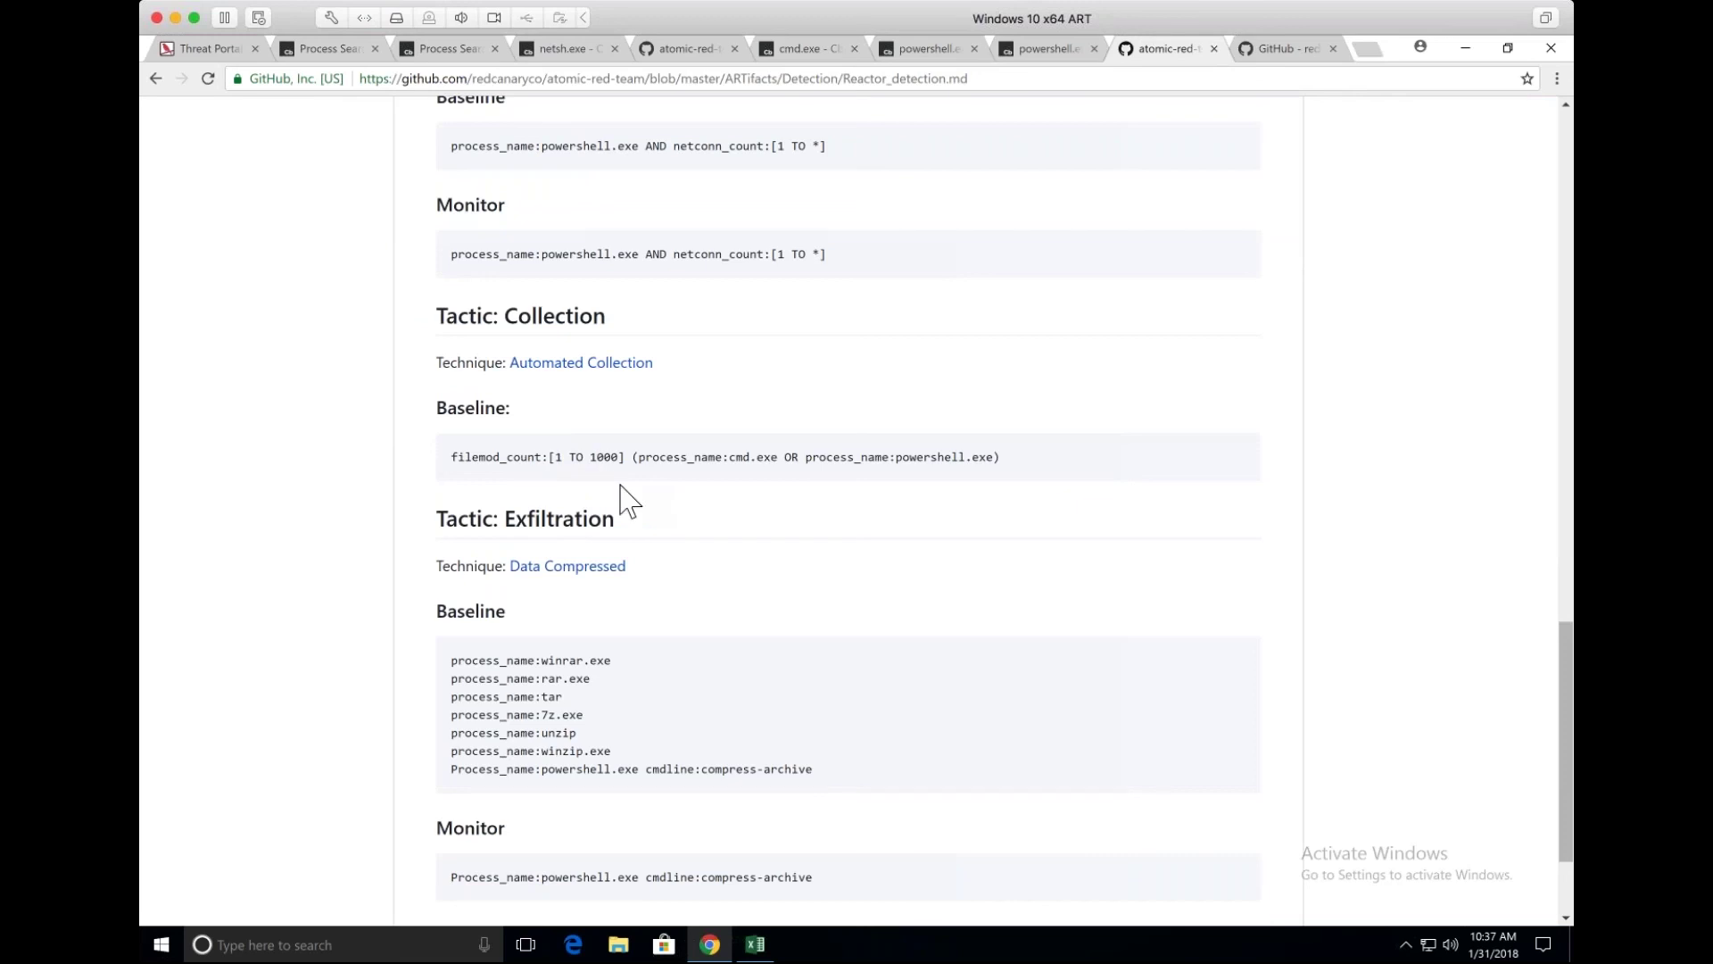
triple_click(638, 455)
left_click(821, 491)
scroll(862, 484, "up", 20)
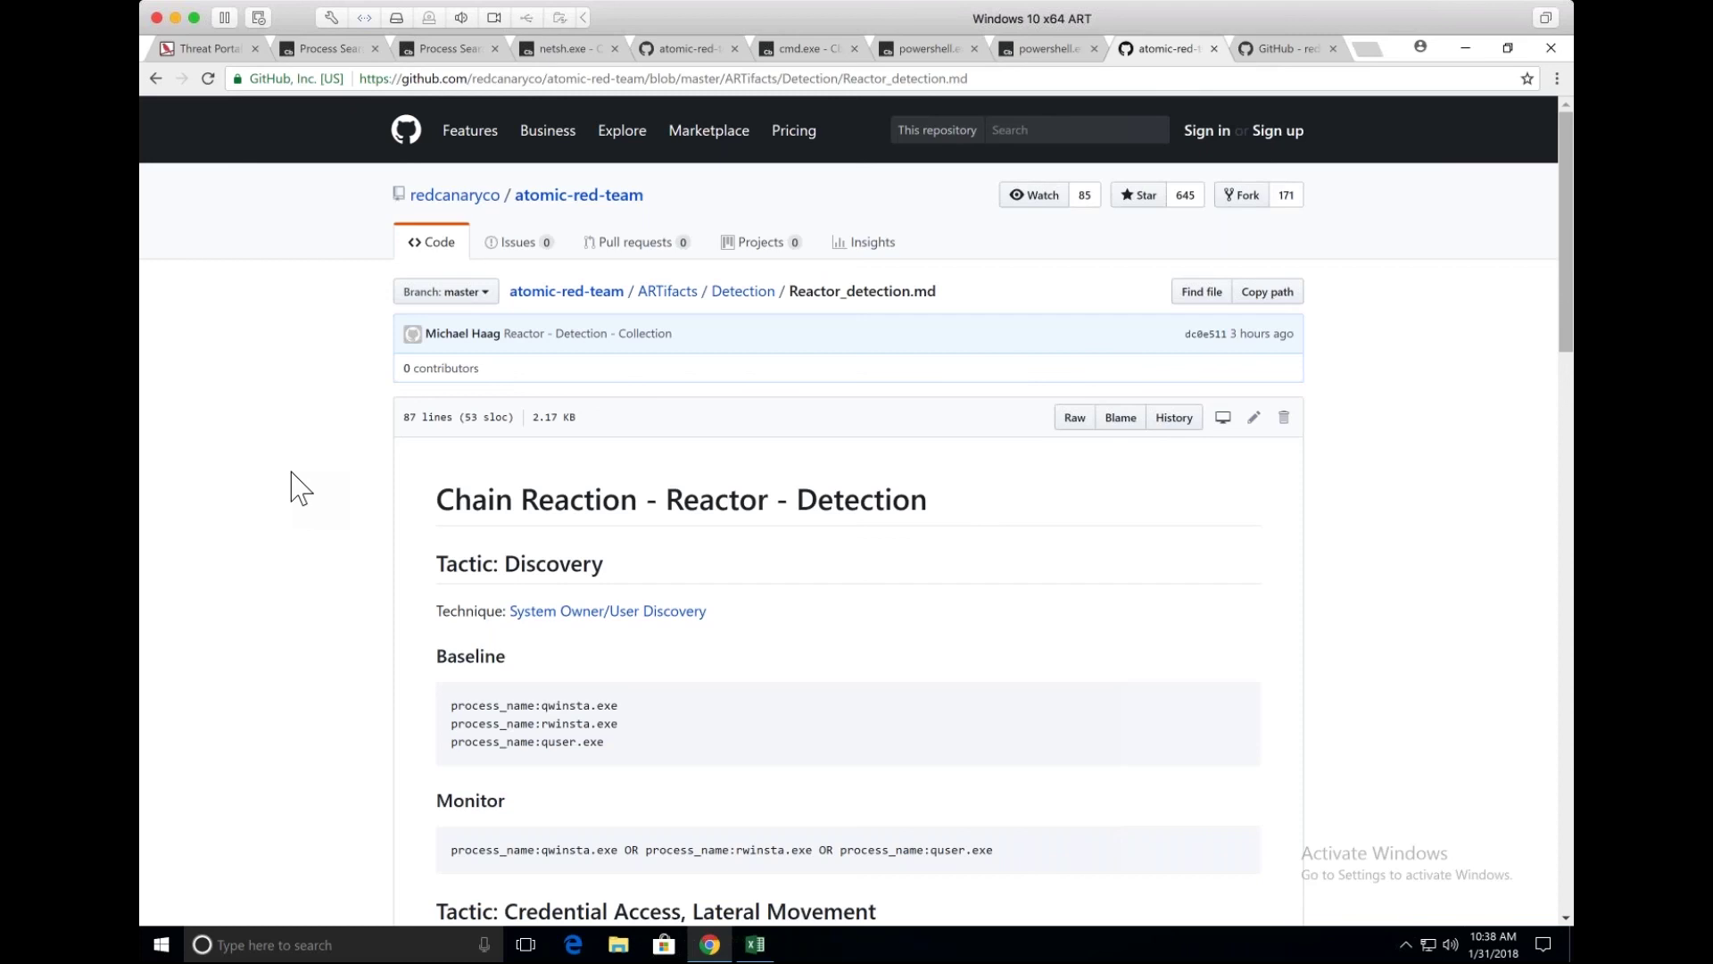
Review the System Owner/User Discovery, Brute Force and Windows Admin Shares baseline and monitor queries in Reactor_detection.md.
scroll(300, 488, "down", 2)
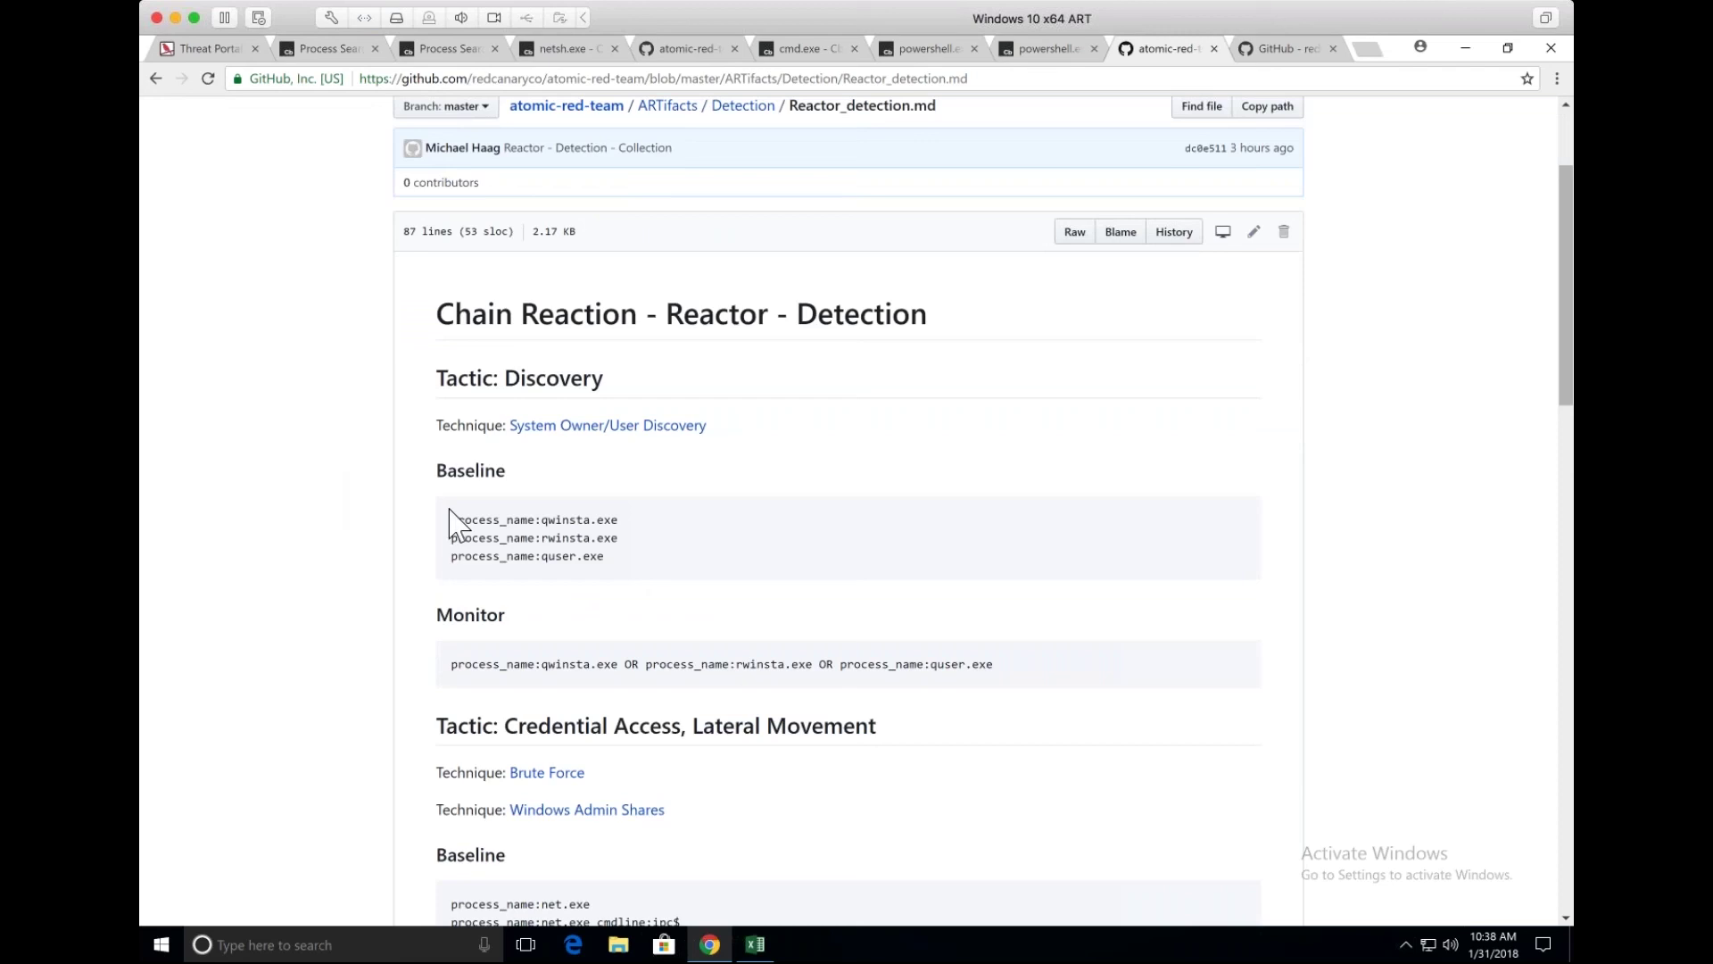
scroll(448, 520, "down", 1)
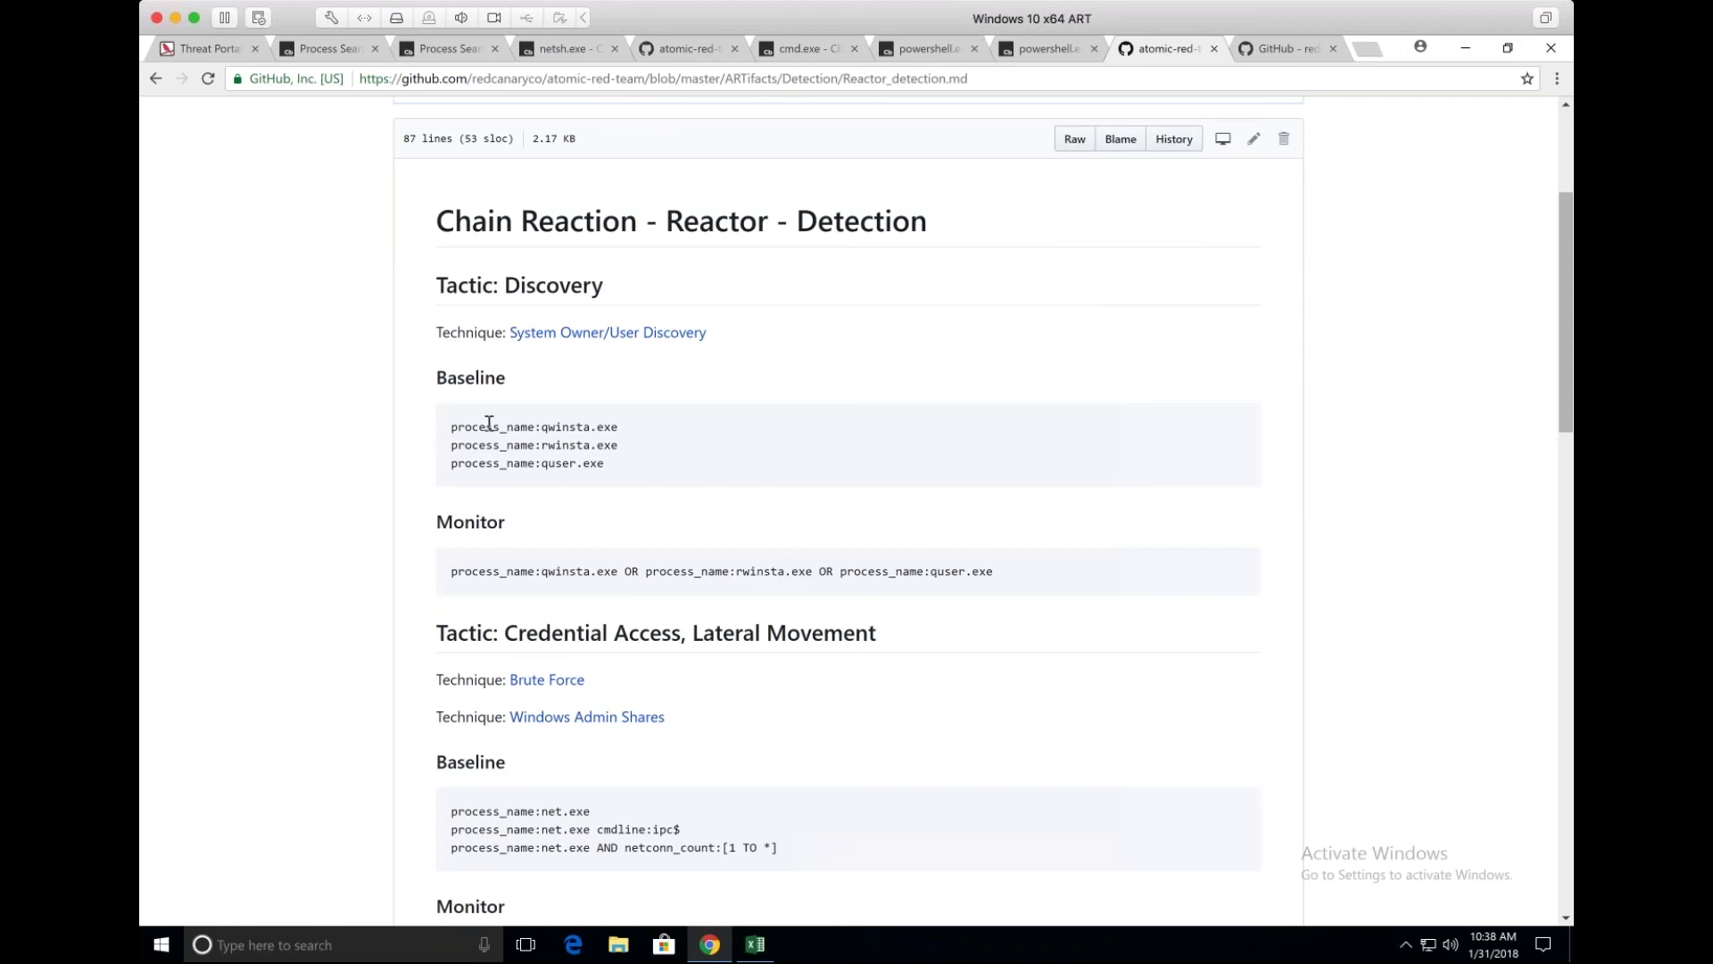
left_click_drag(450, 427, 590, 427)
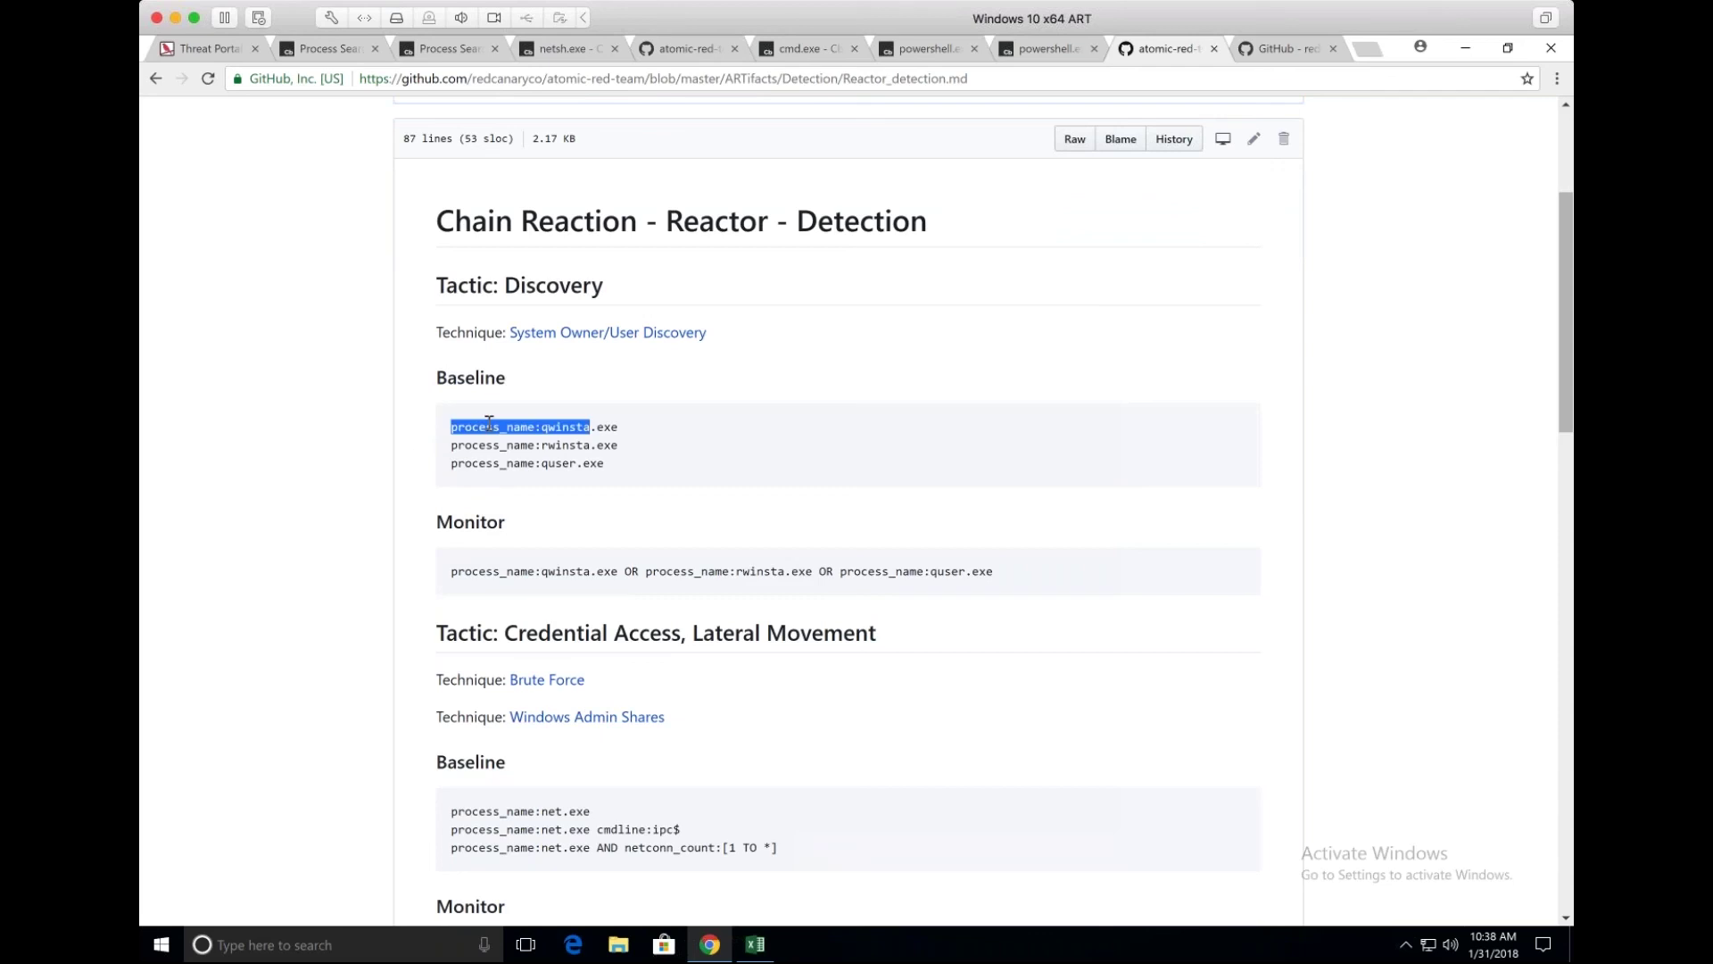
double_click(488, 573)
left_click(488, 573)
scroll(422, 705, "down", 1)
scroll(432, 849, "down", 1)
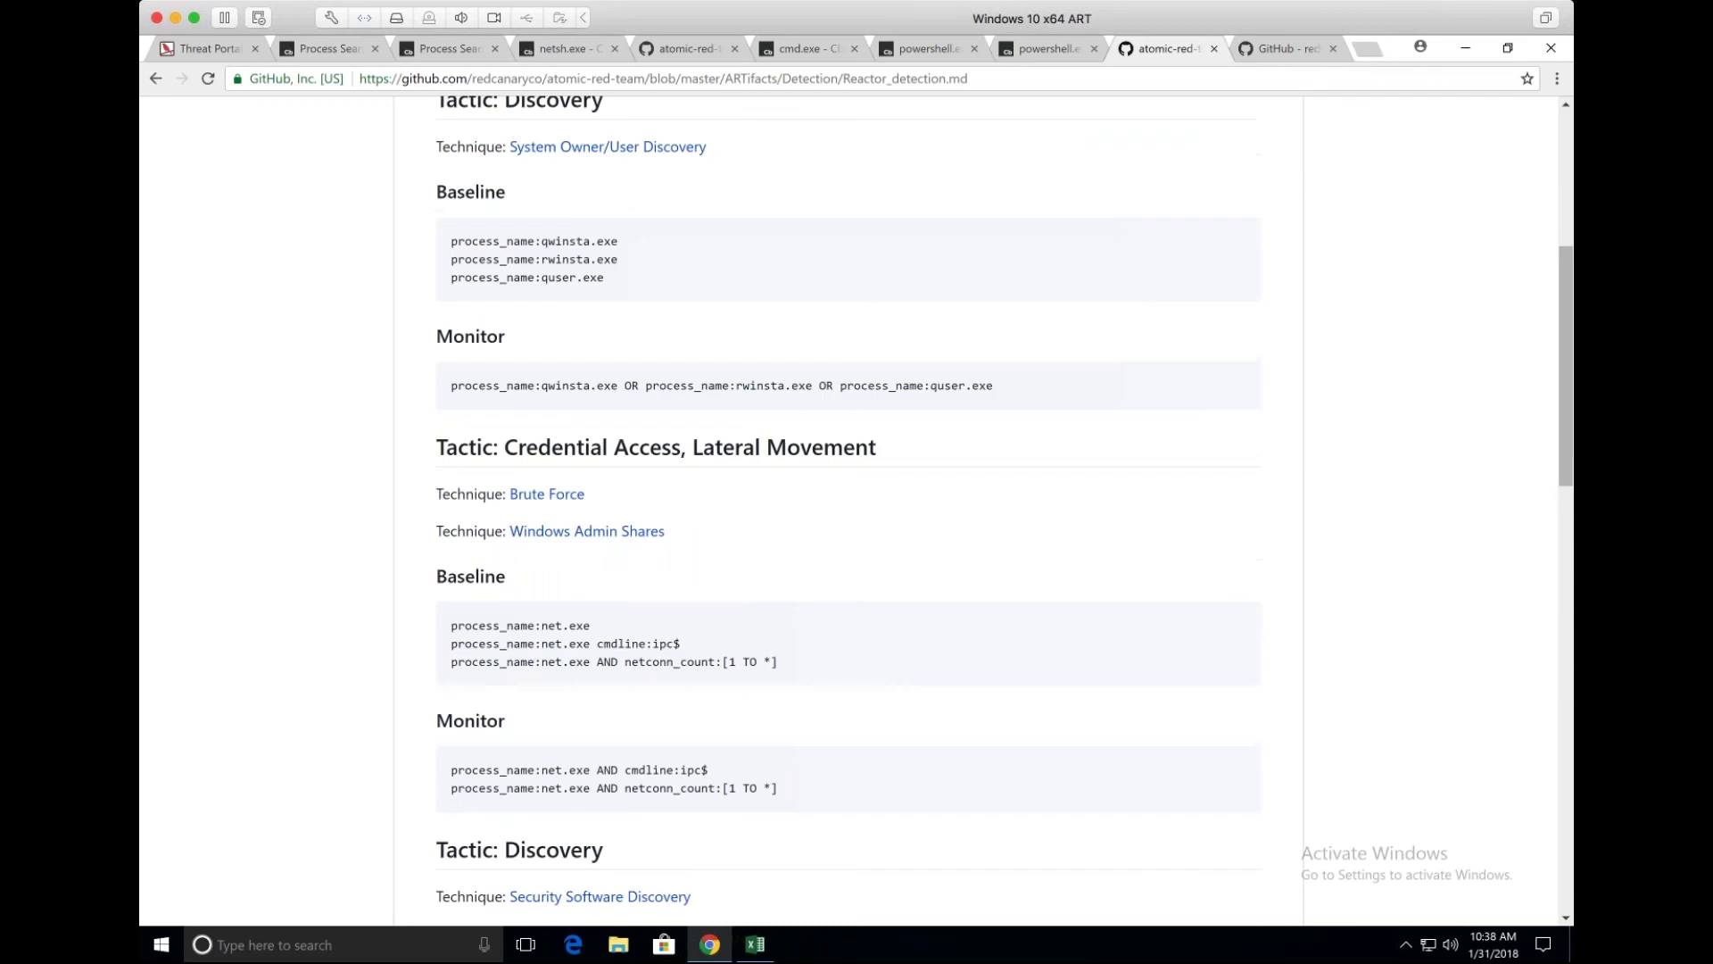
scroll(513, 547, "down", 1)
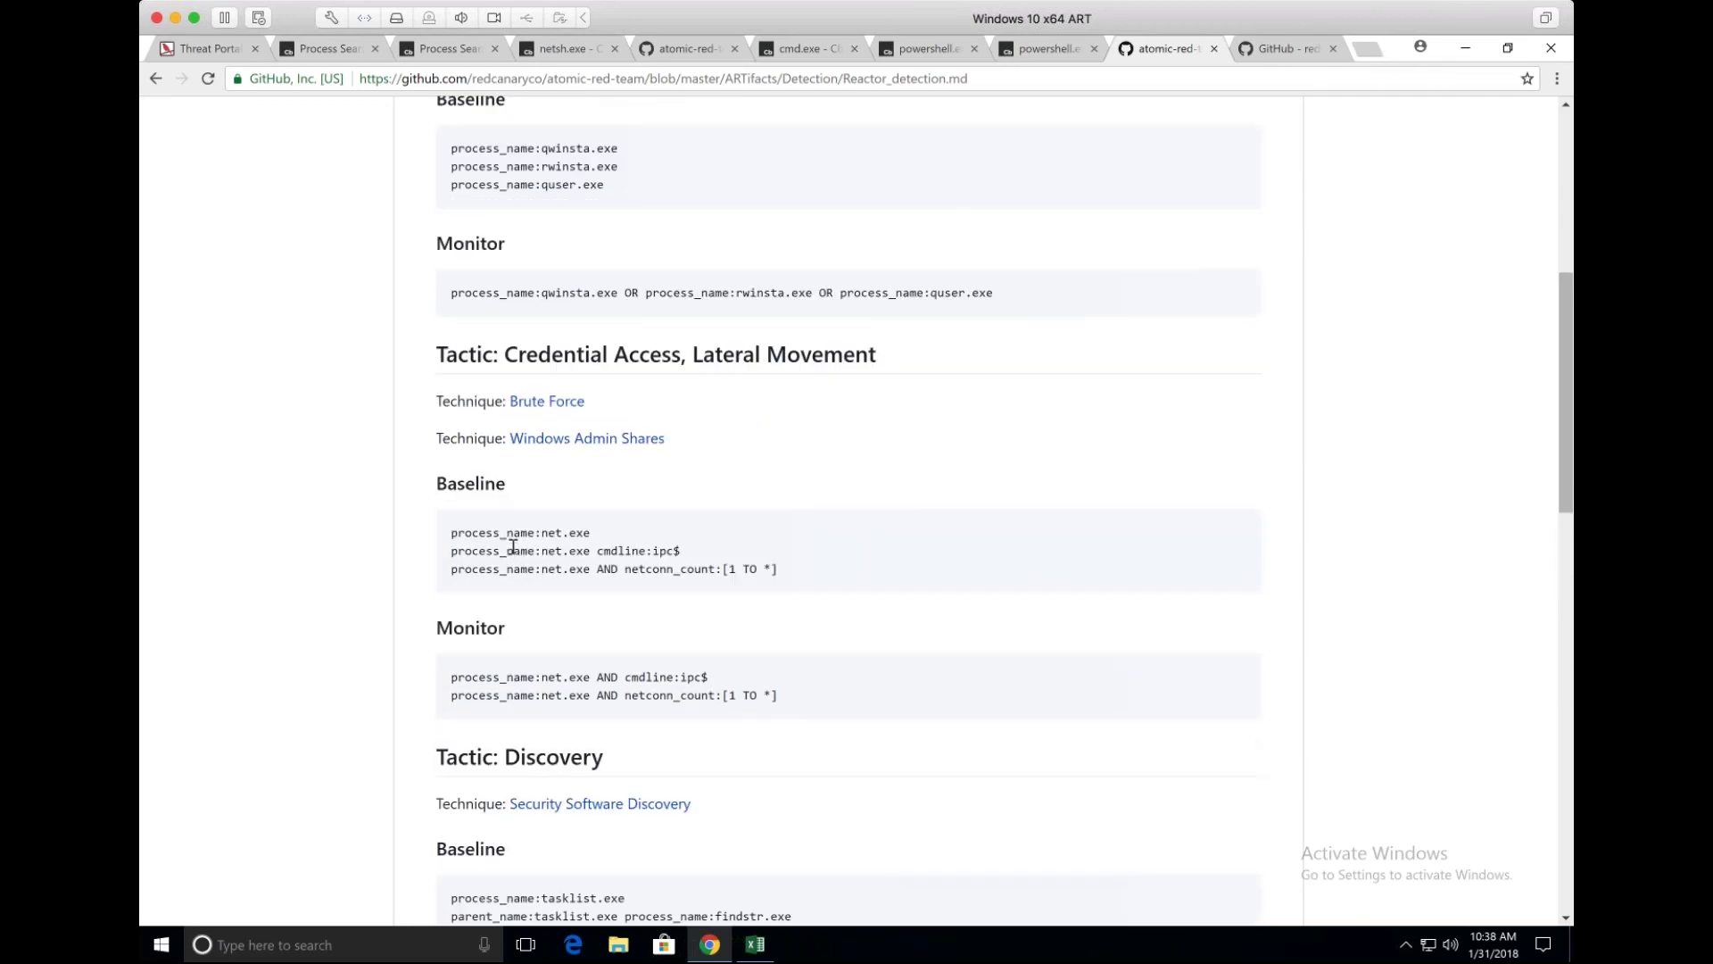
scroll(513, 546, "down", 1)
triple_click(546, 601)
left_click(629, 606)
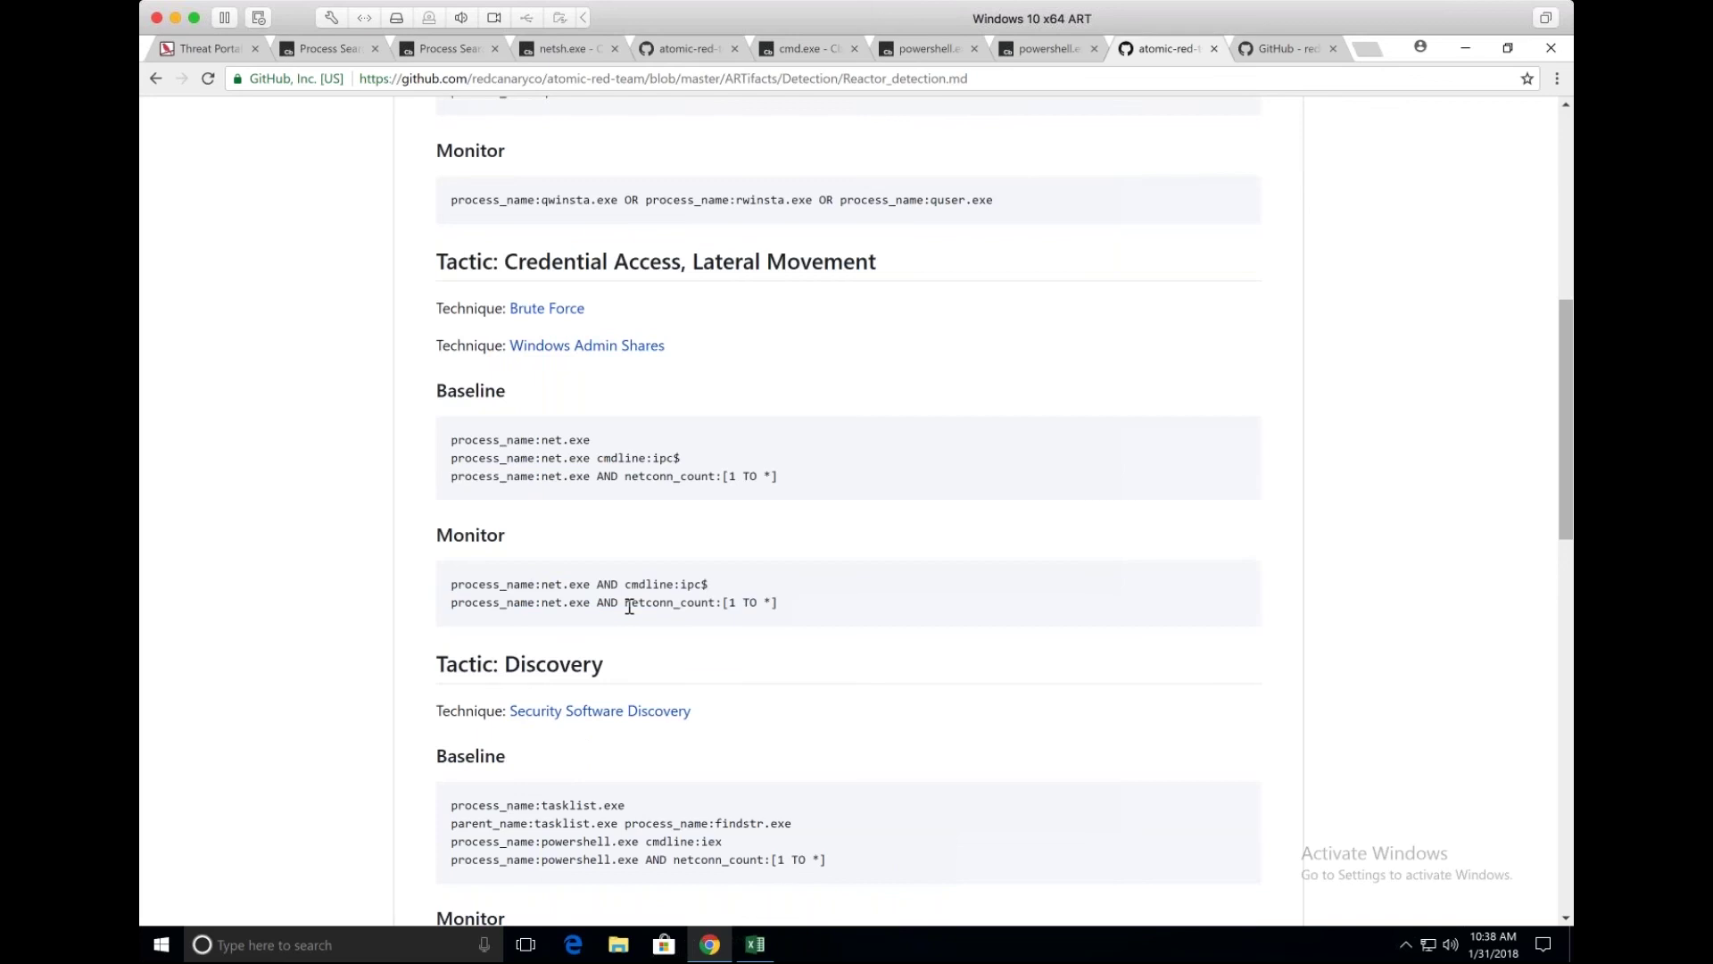
Examine the Security Software Discovery and PowerShell execution queries, highlighting the powershell.exe iex monitor query and the netconn_count baseline.
scroll(629, 607, "down", 2)
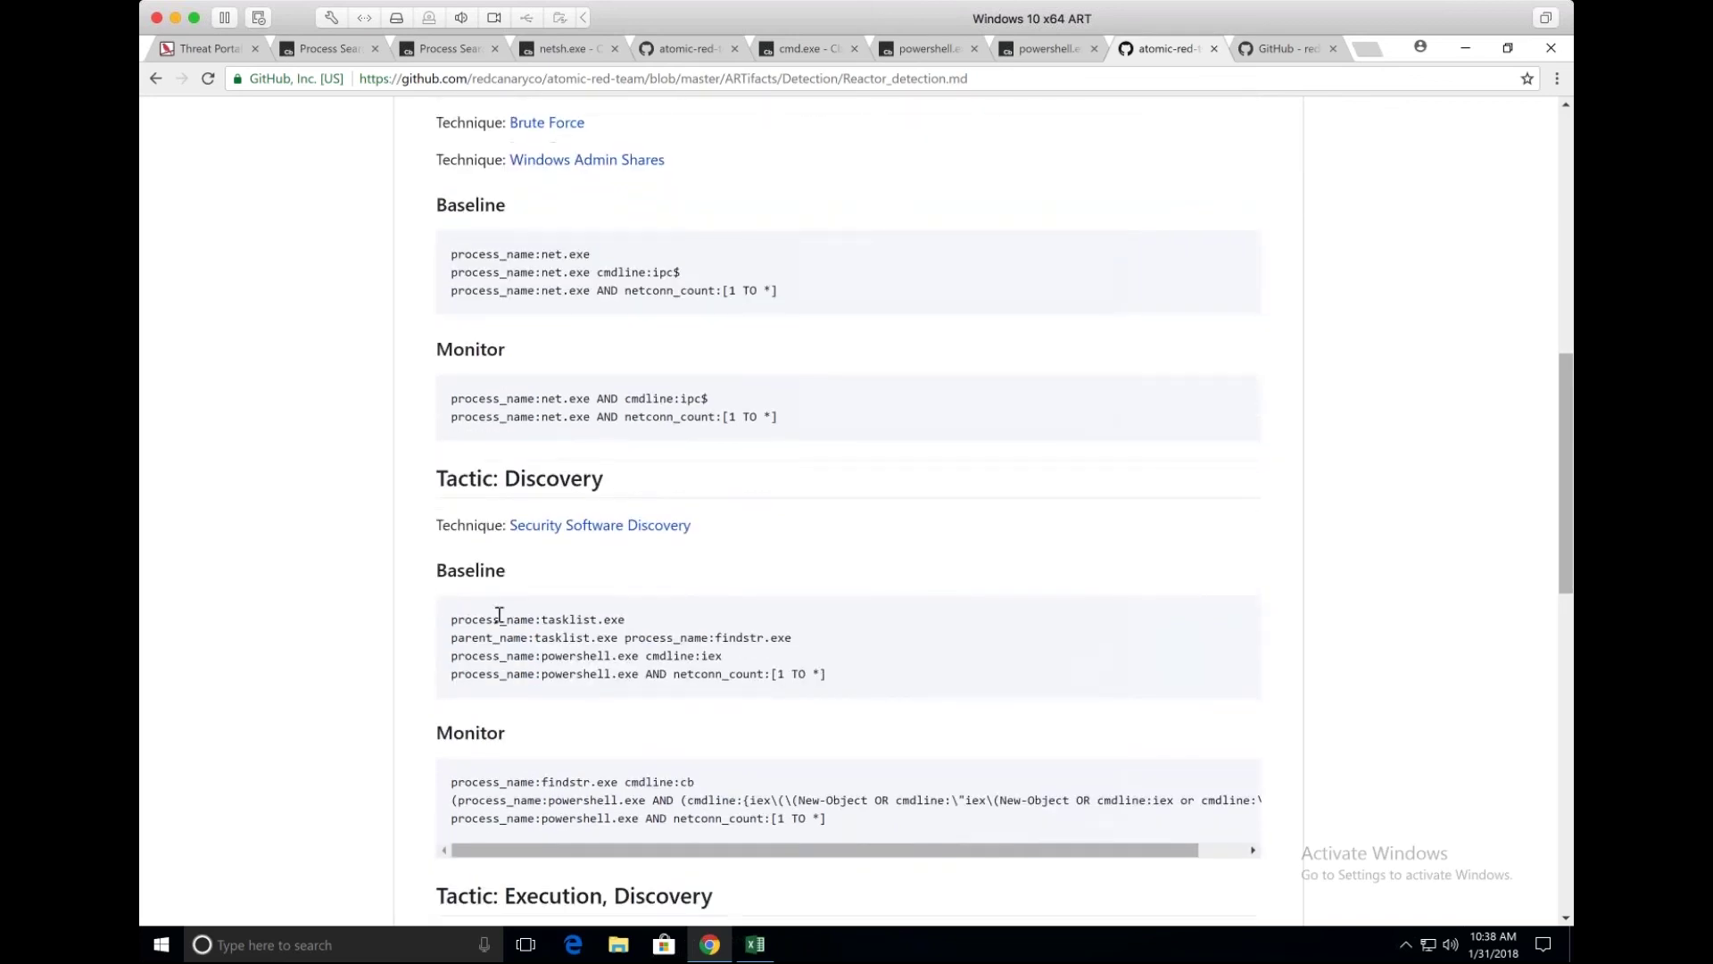
scroll(500, 615, "down", 1)
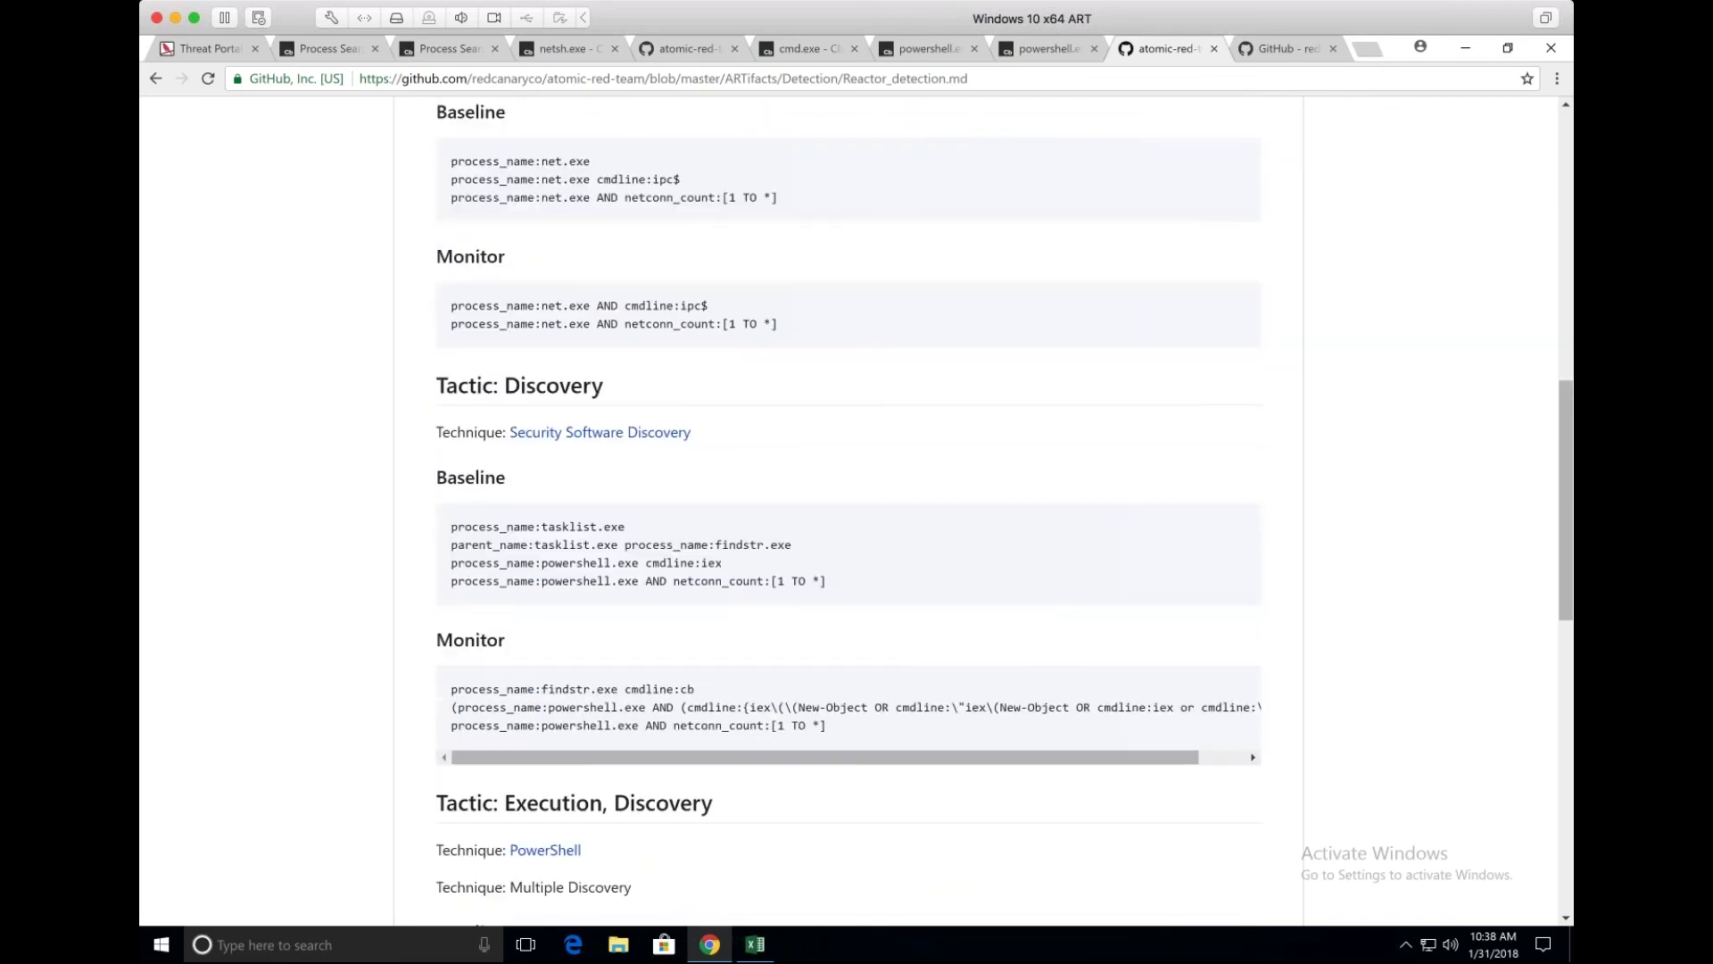
scroll(500, 616, "down", 2)
triple_click(520, 521)
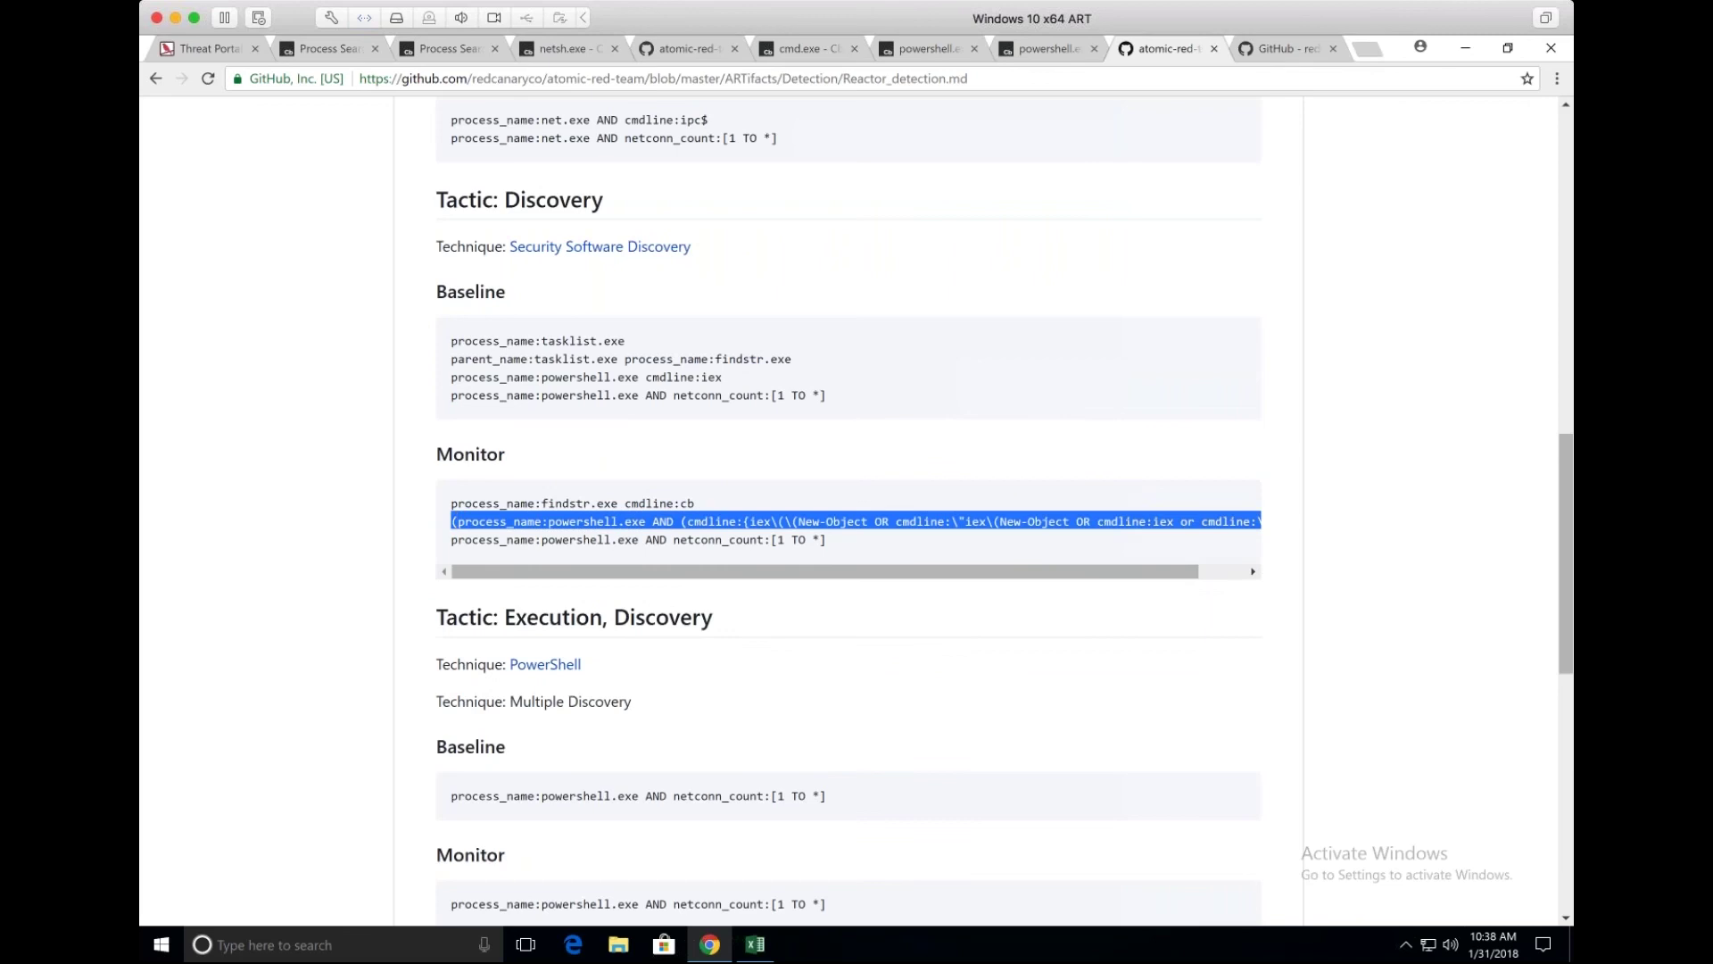
scroll(451, 516, "down", 2)
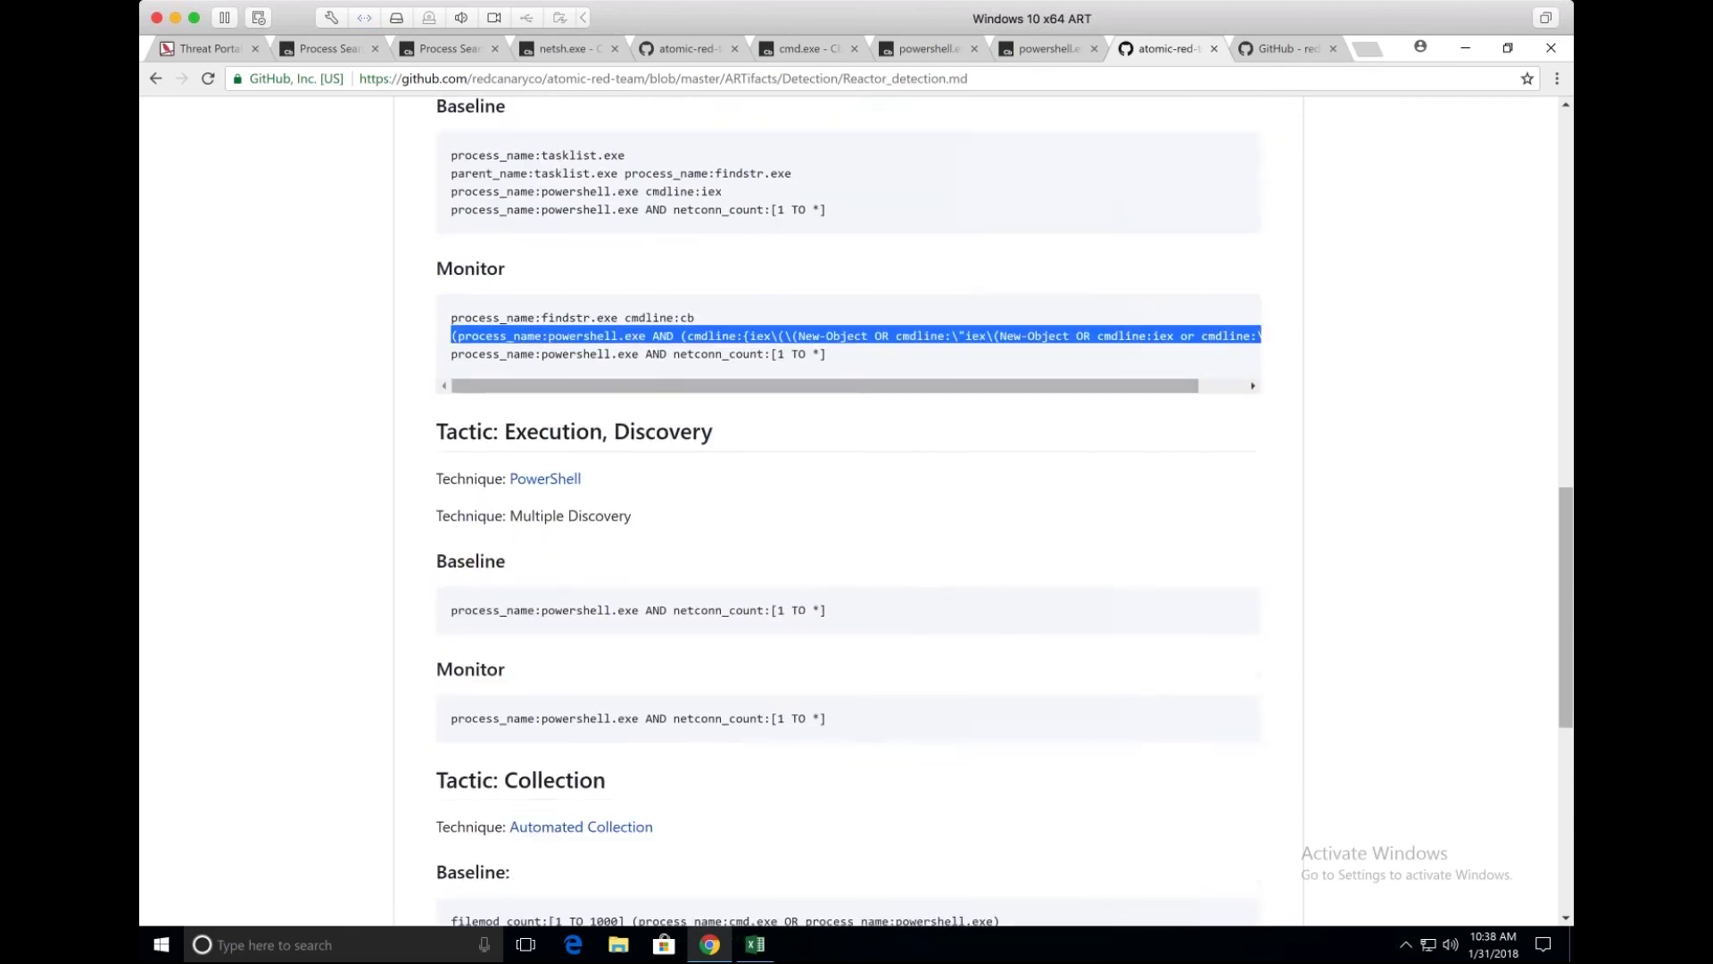
scroll(616, 616, "down", 1)
triple_click(643, 517)
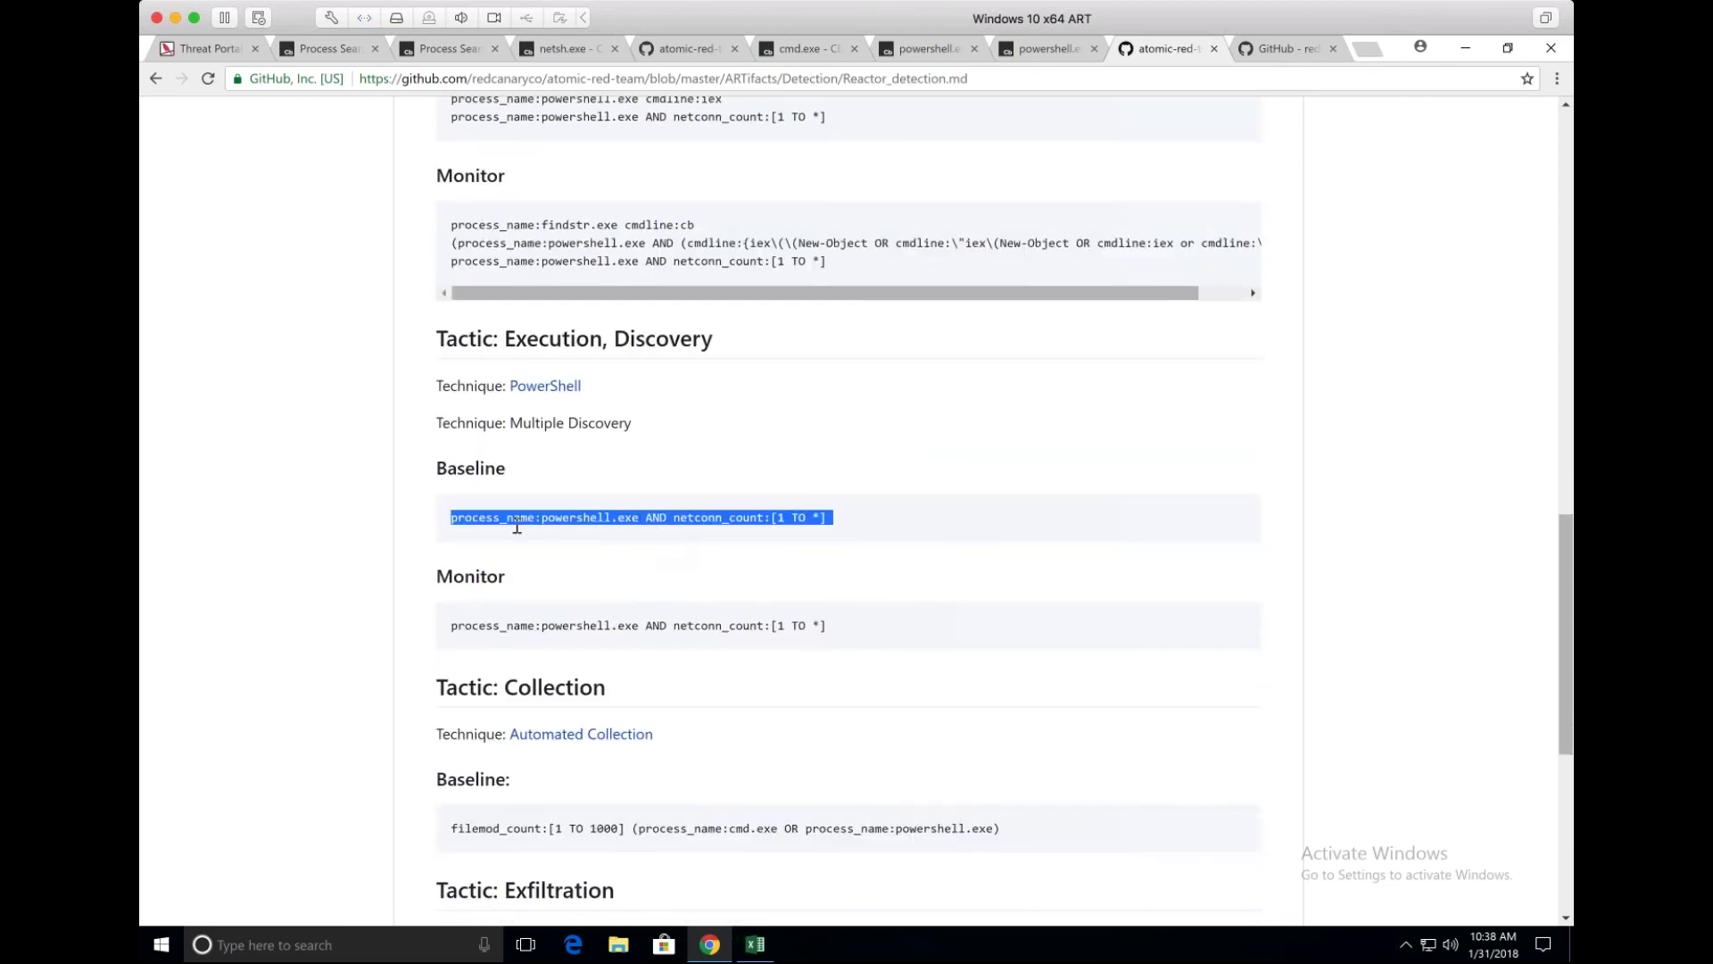
left_click(387, 544)
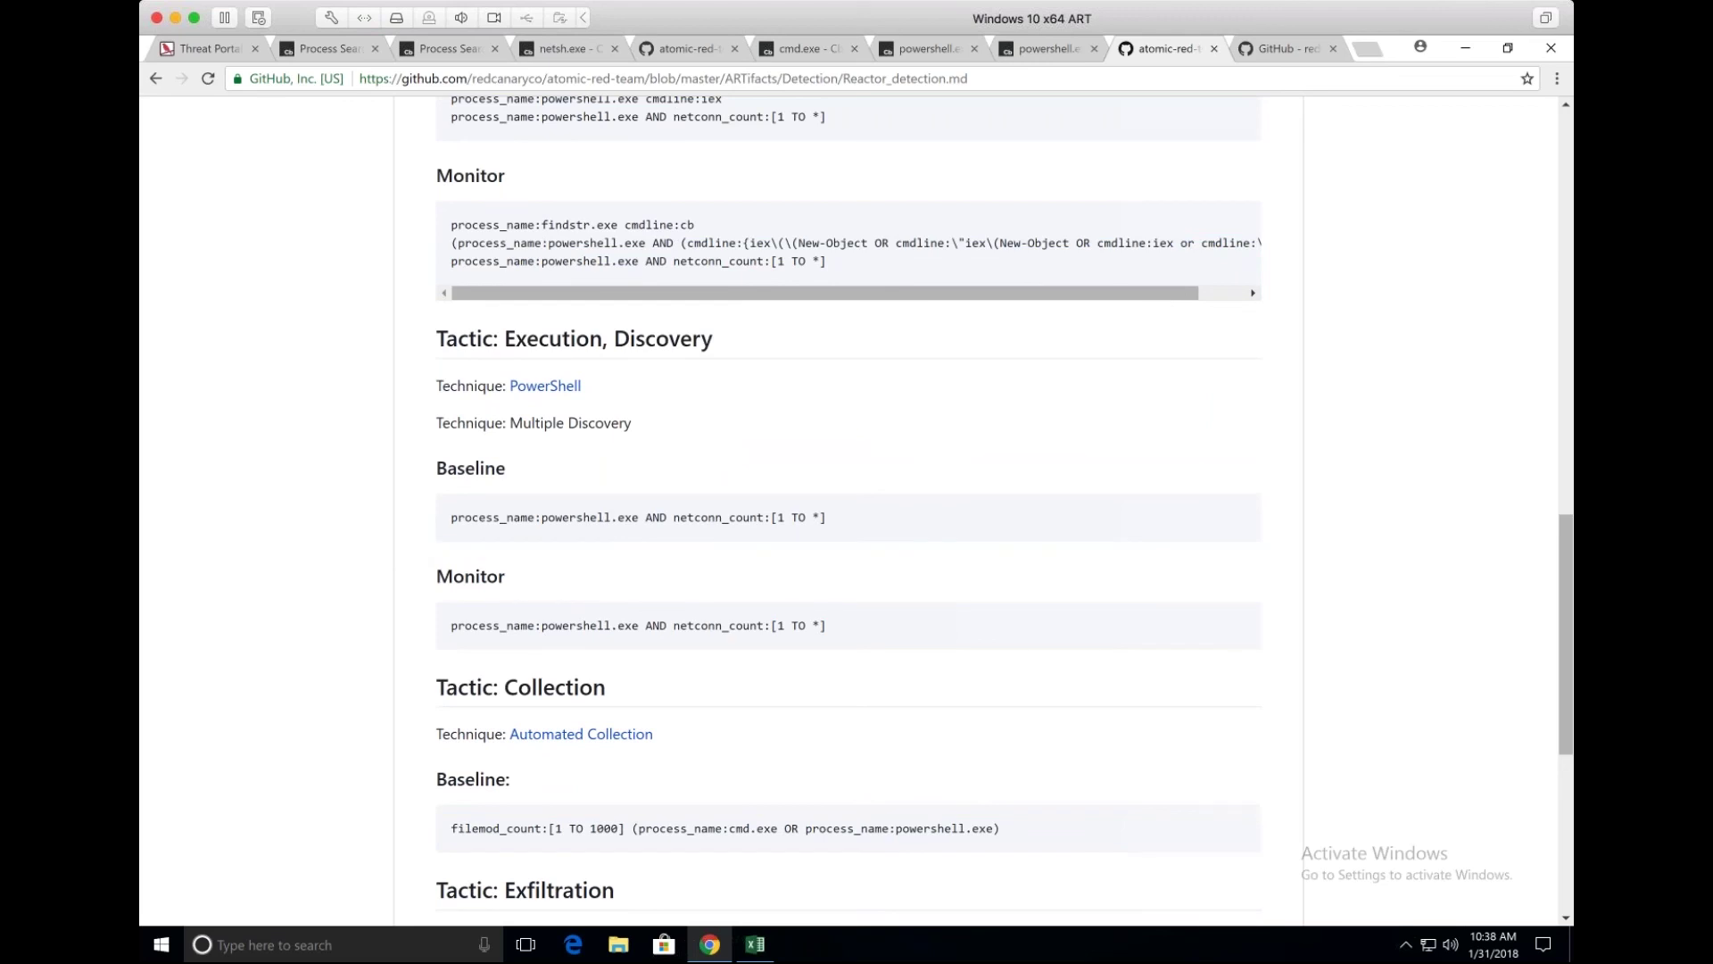
scroll(857, 509, "down", 1)
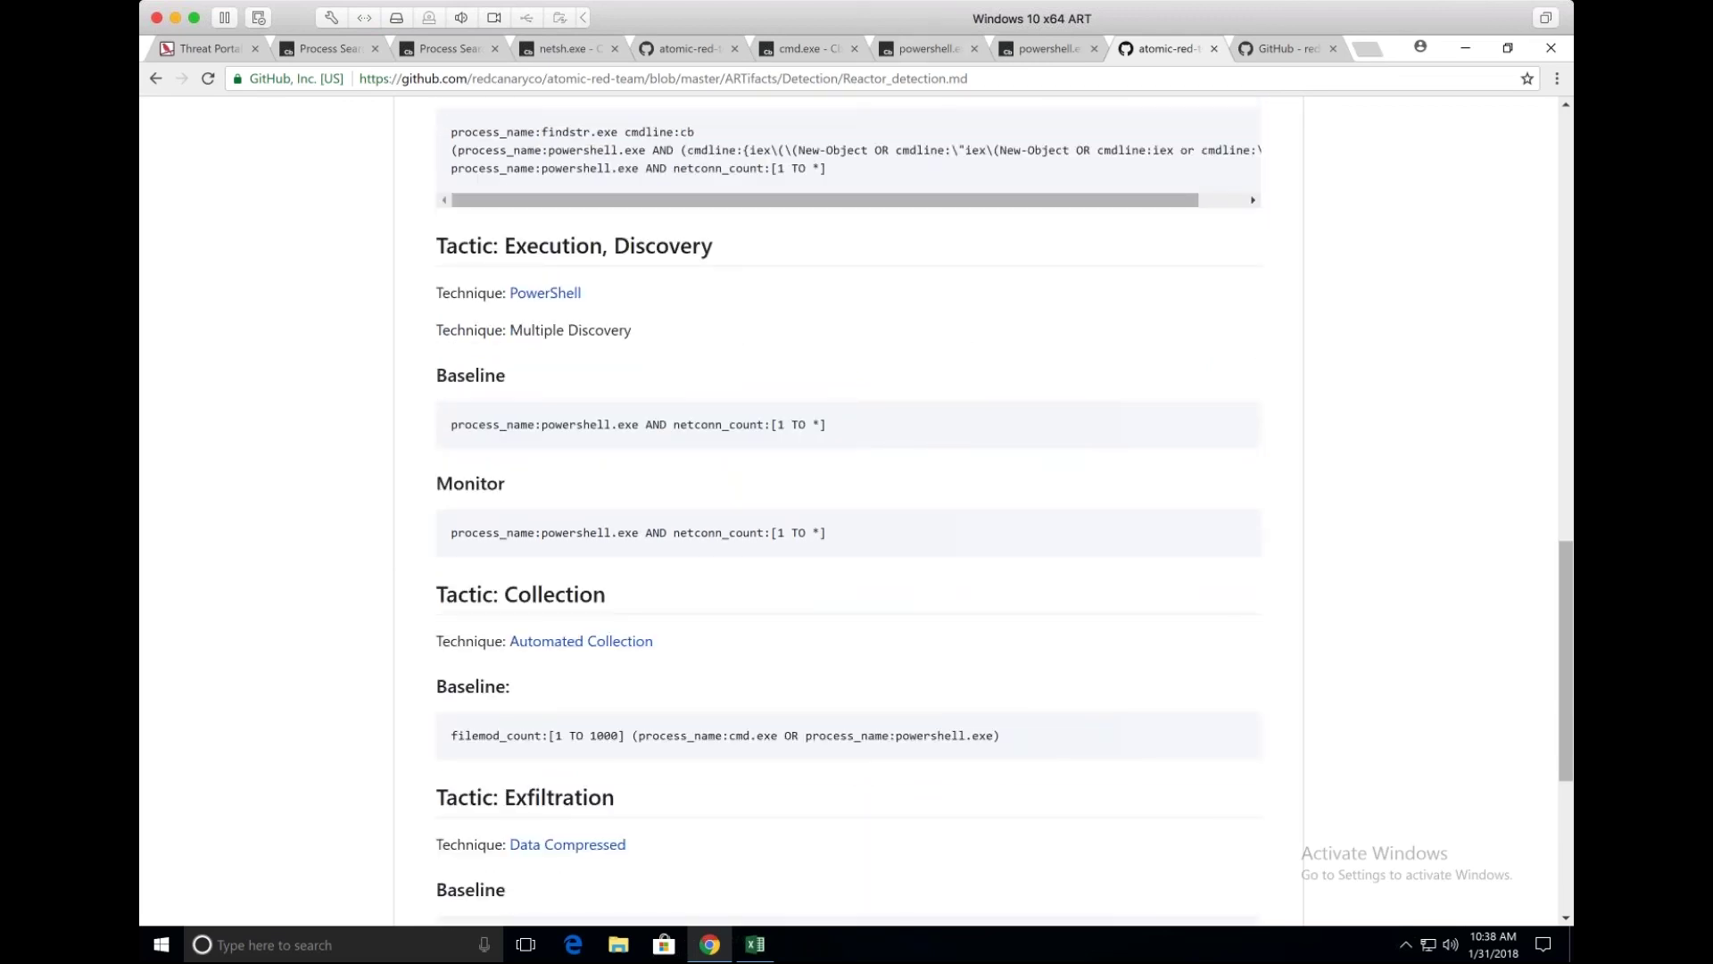
triple_click(863, 152)
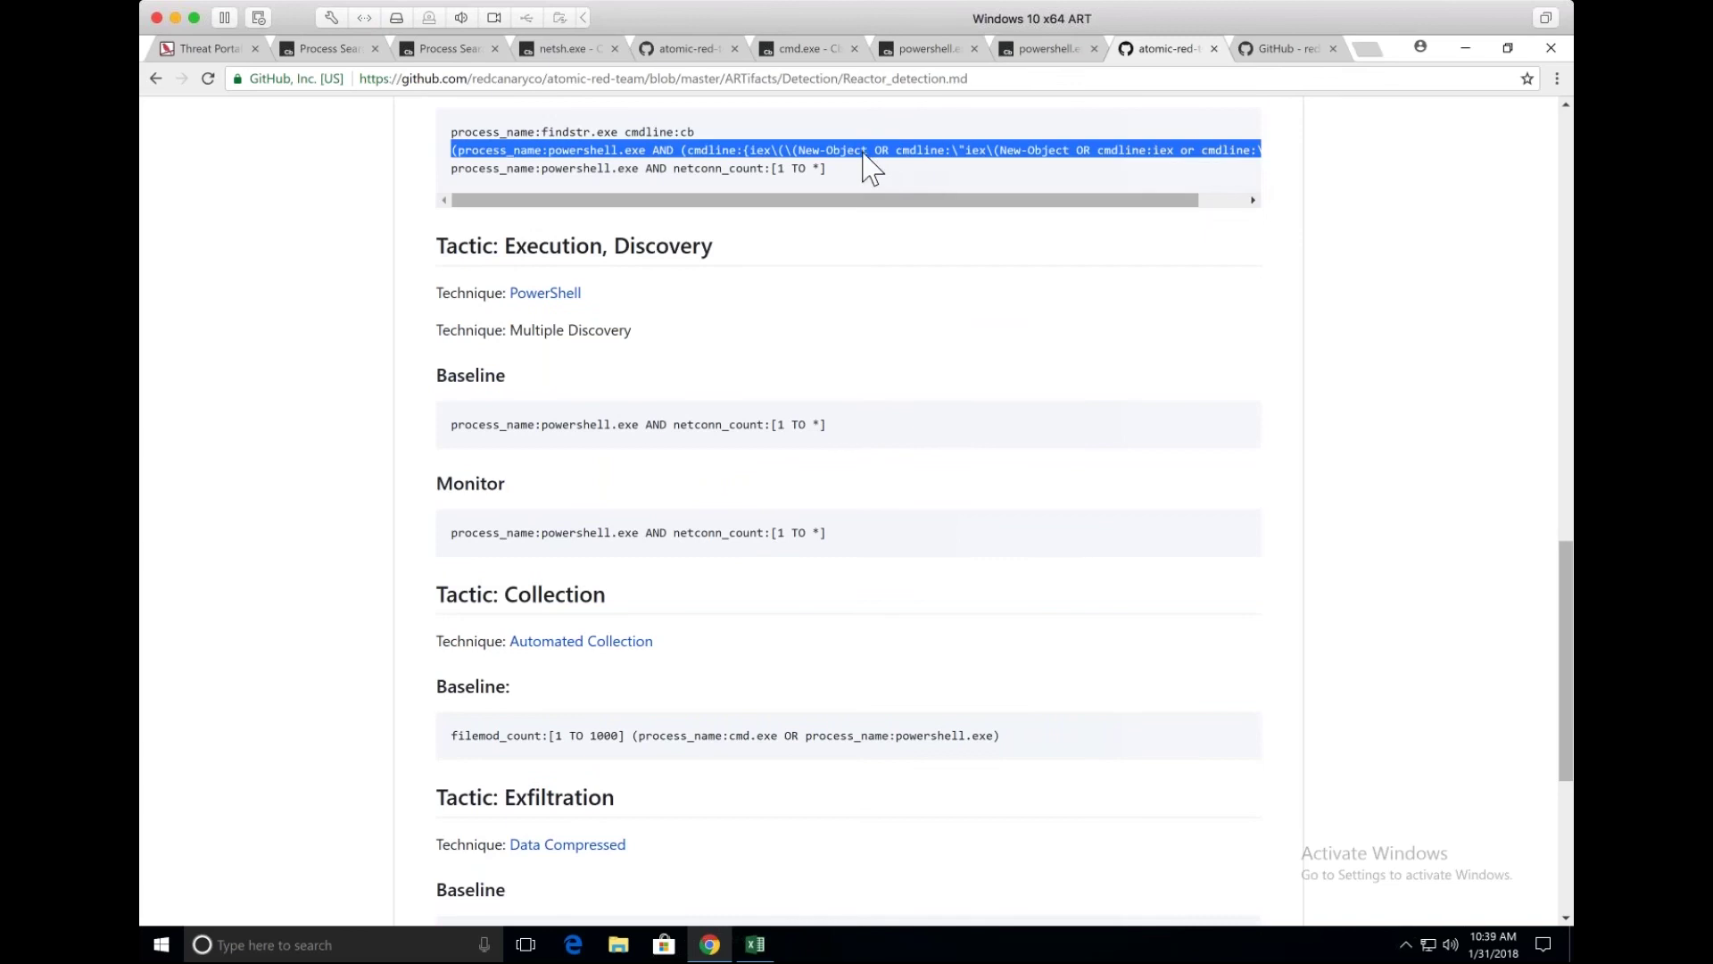
left_click(639, 435)
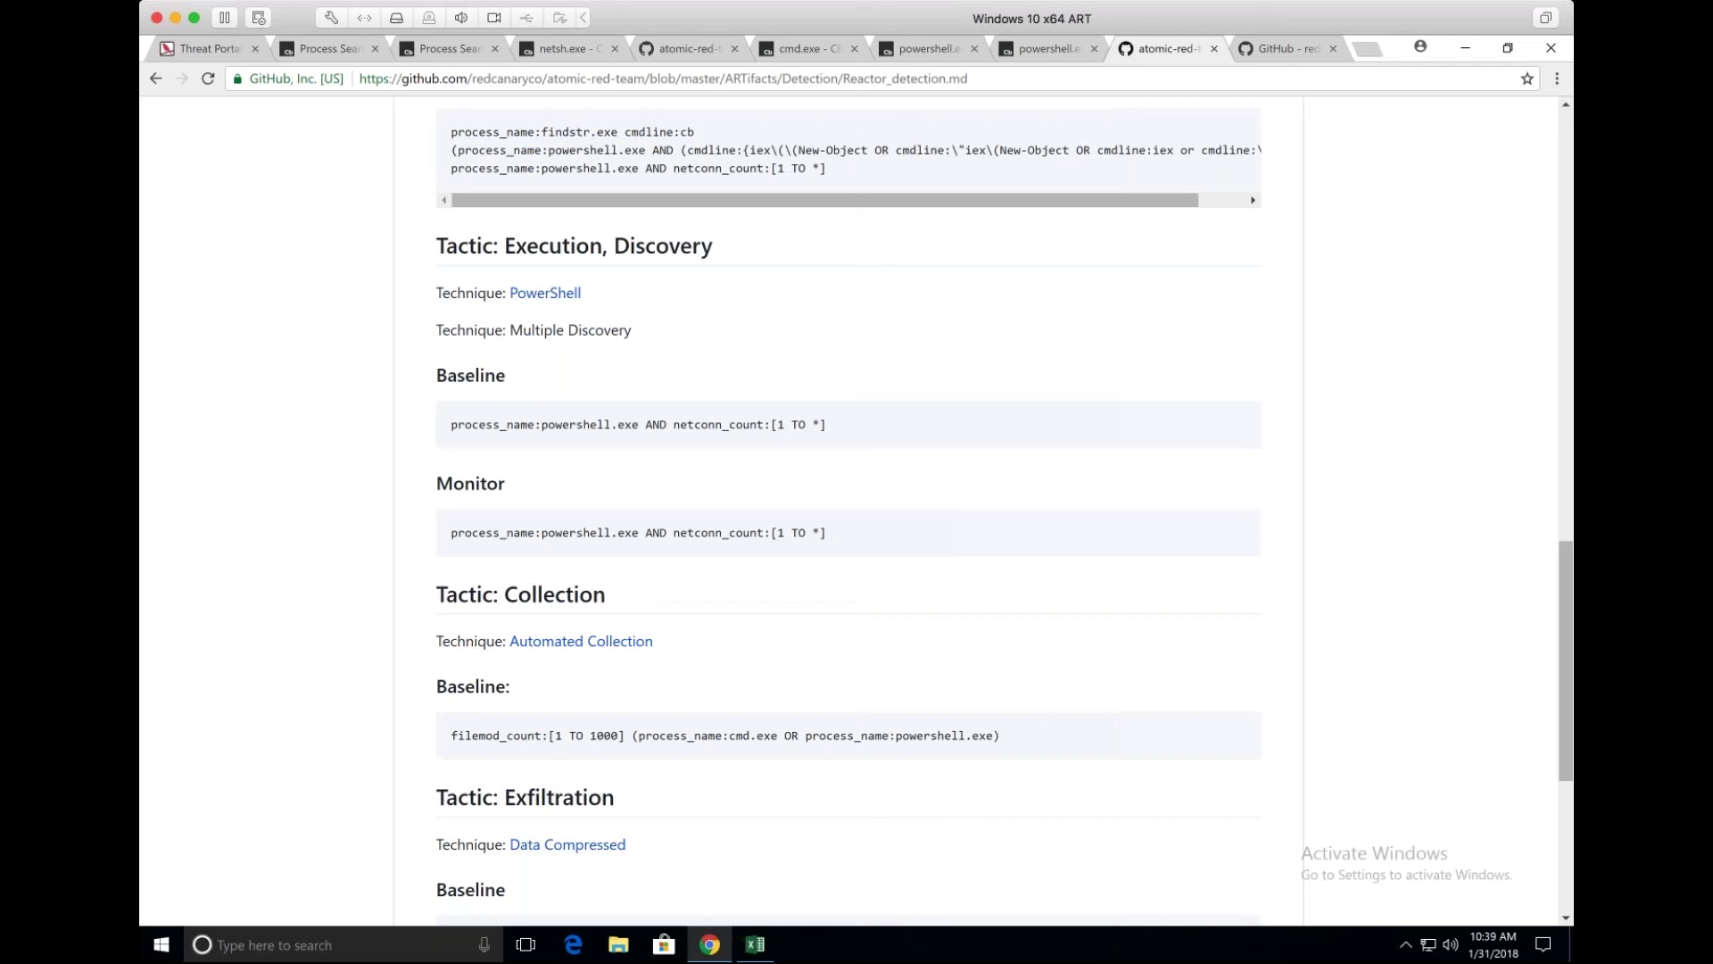
Examine the Automated Collection filemod_count baseline and the Data Compressed queries for archive tools such as tar and unzip.
scroll(401, 485, "down", 2)
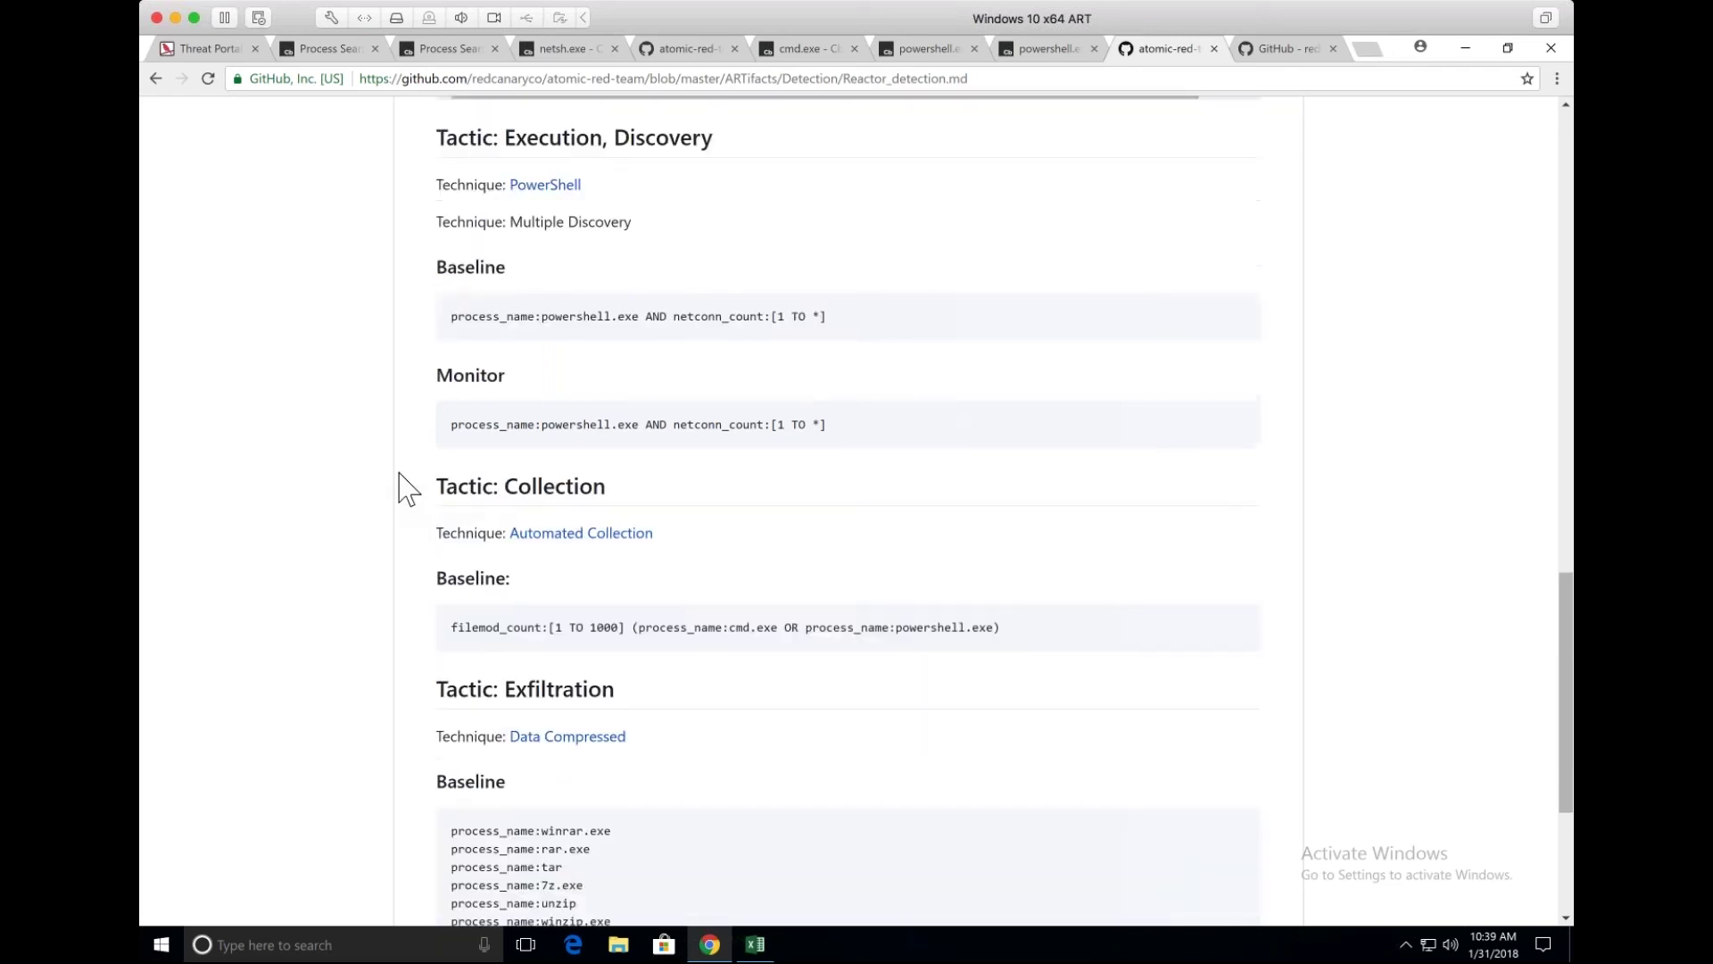
triple_click(499, 551)
left_click(395, 566)
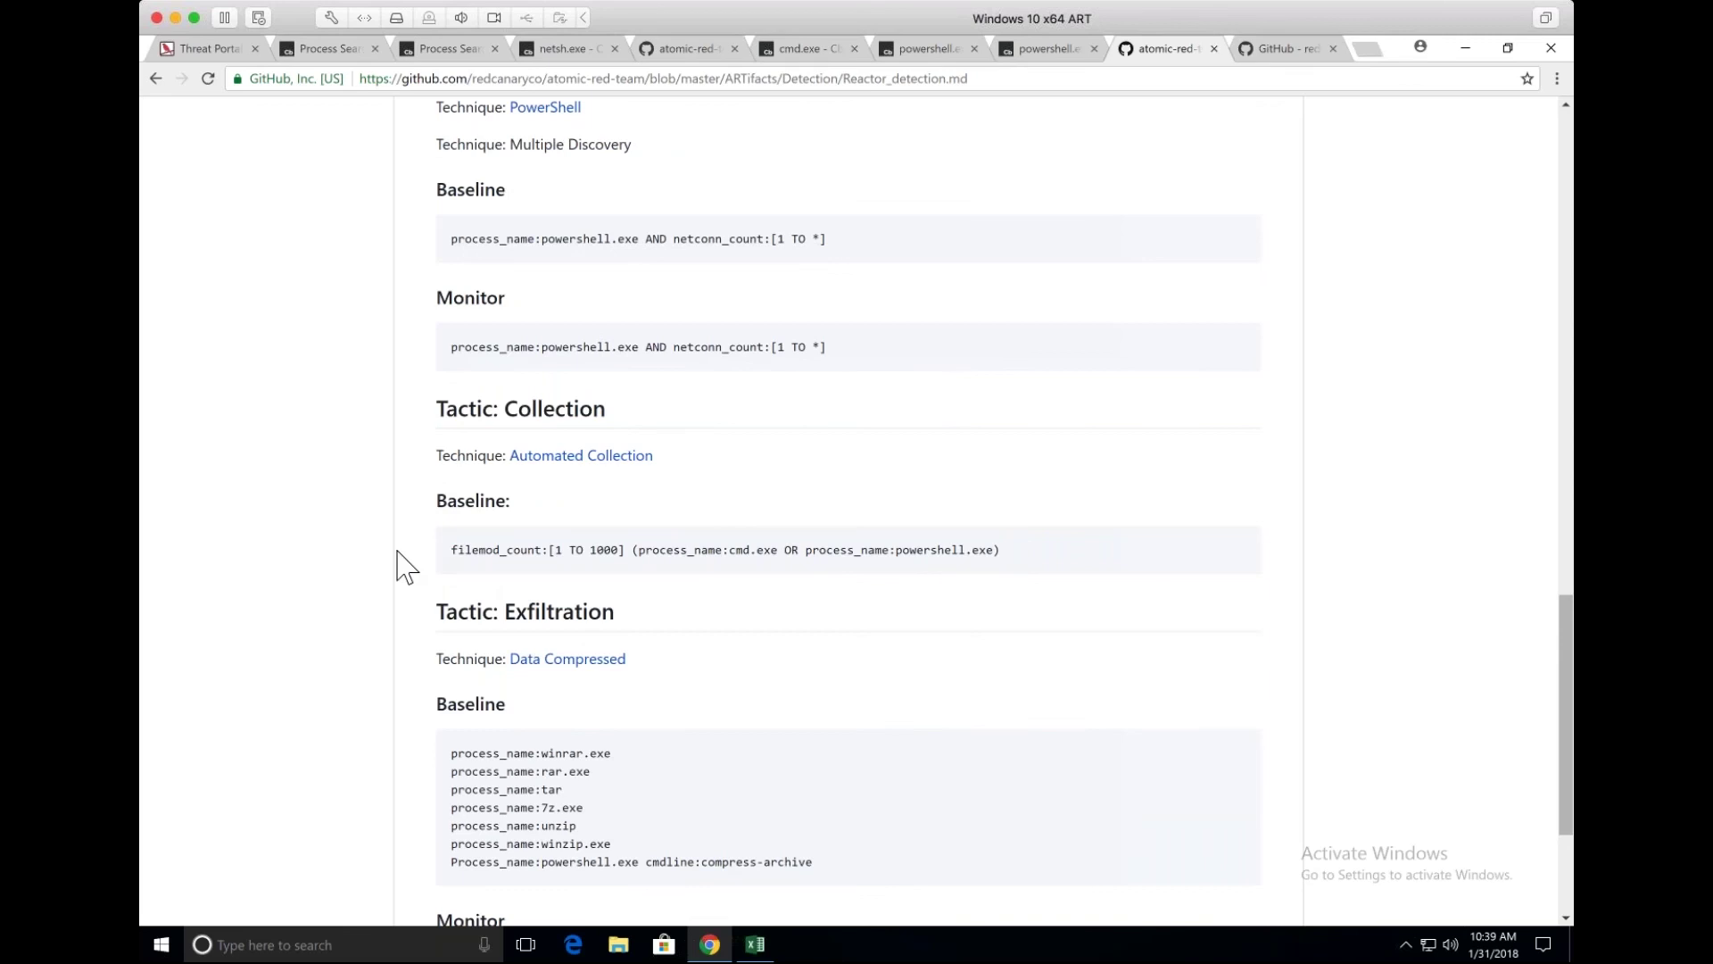
scroll(395, 566, "down", 3)
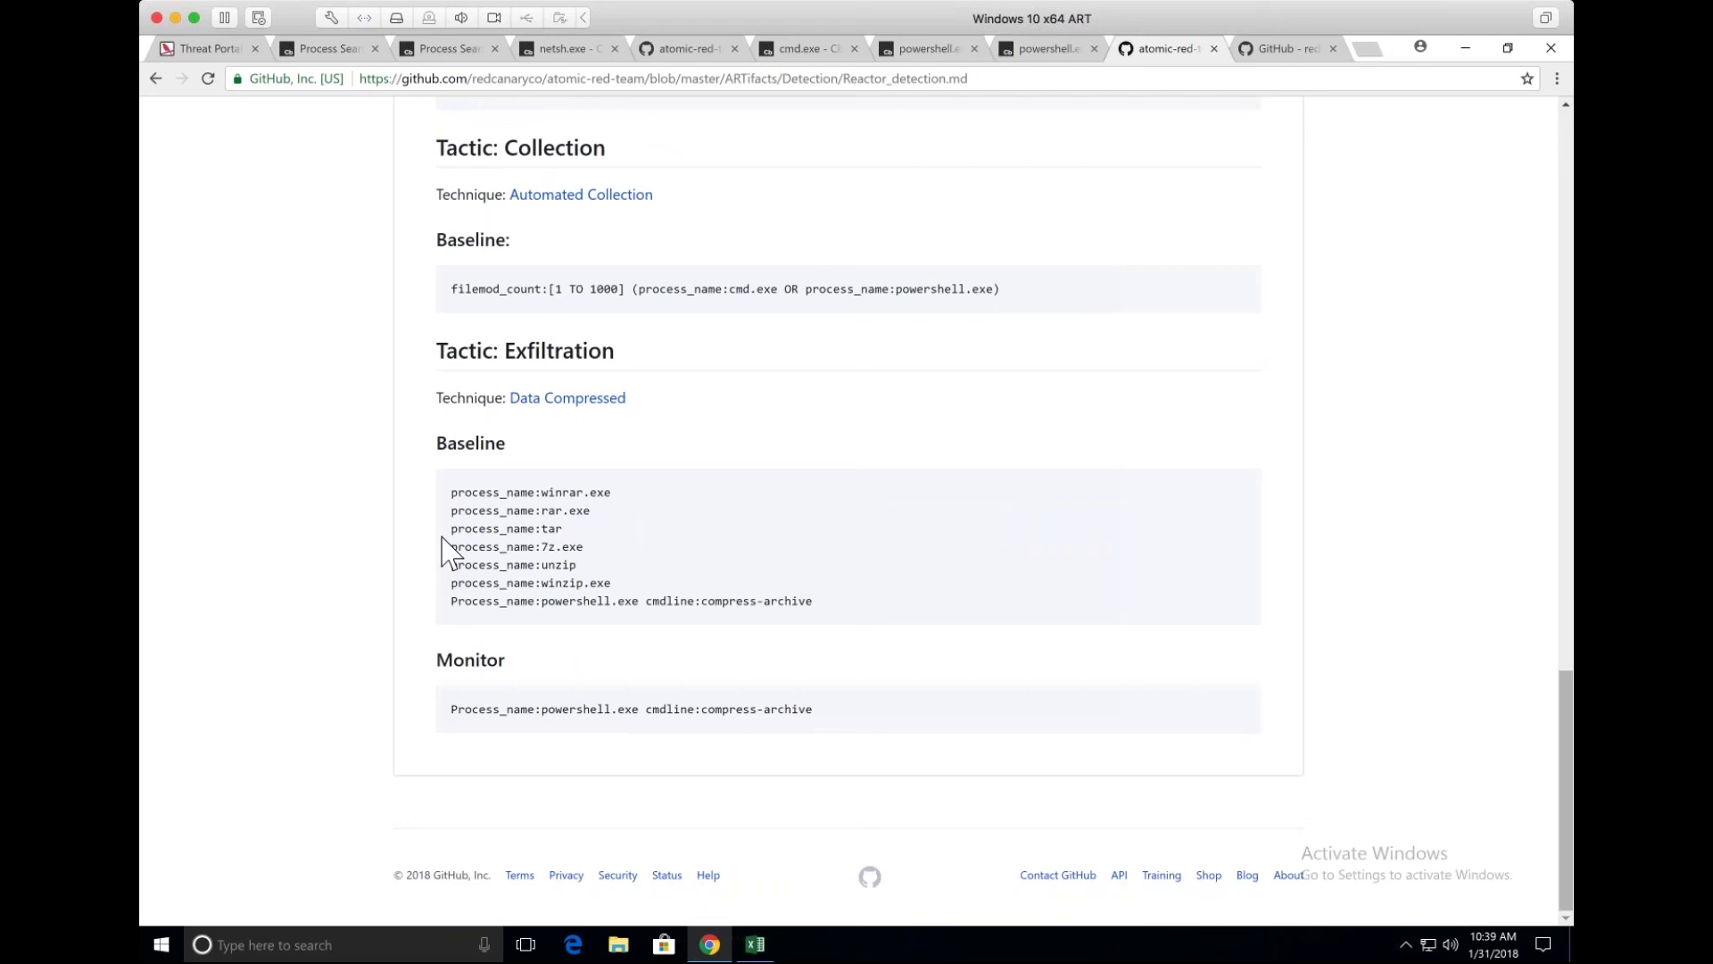
triple_click(530, 528)
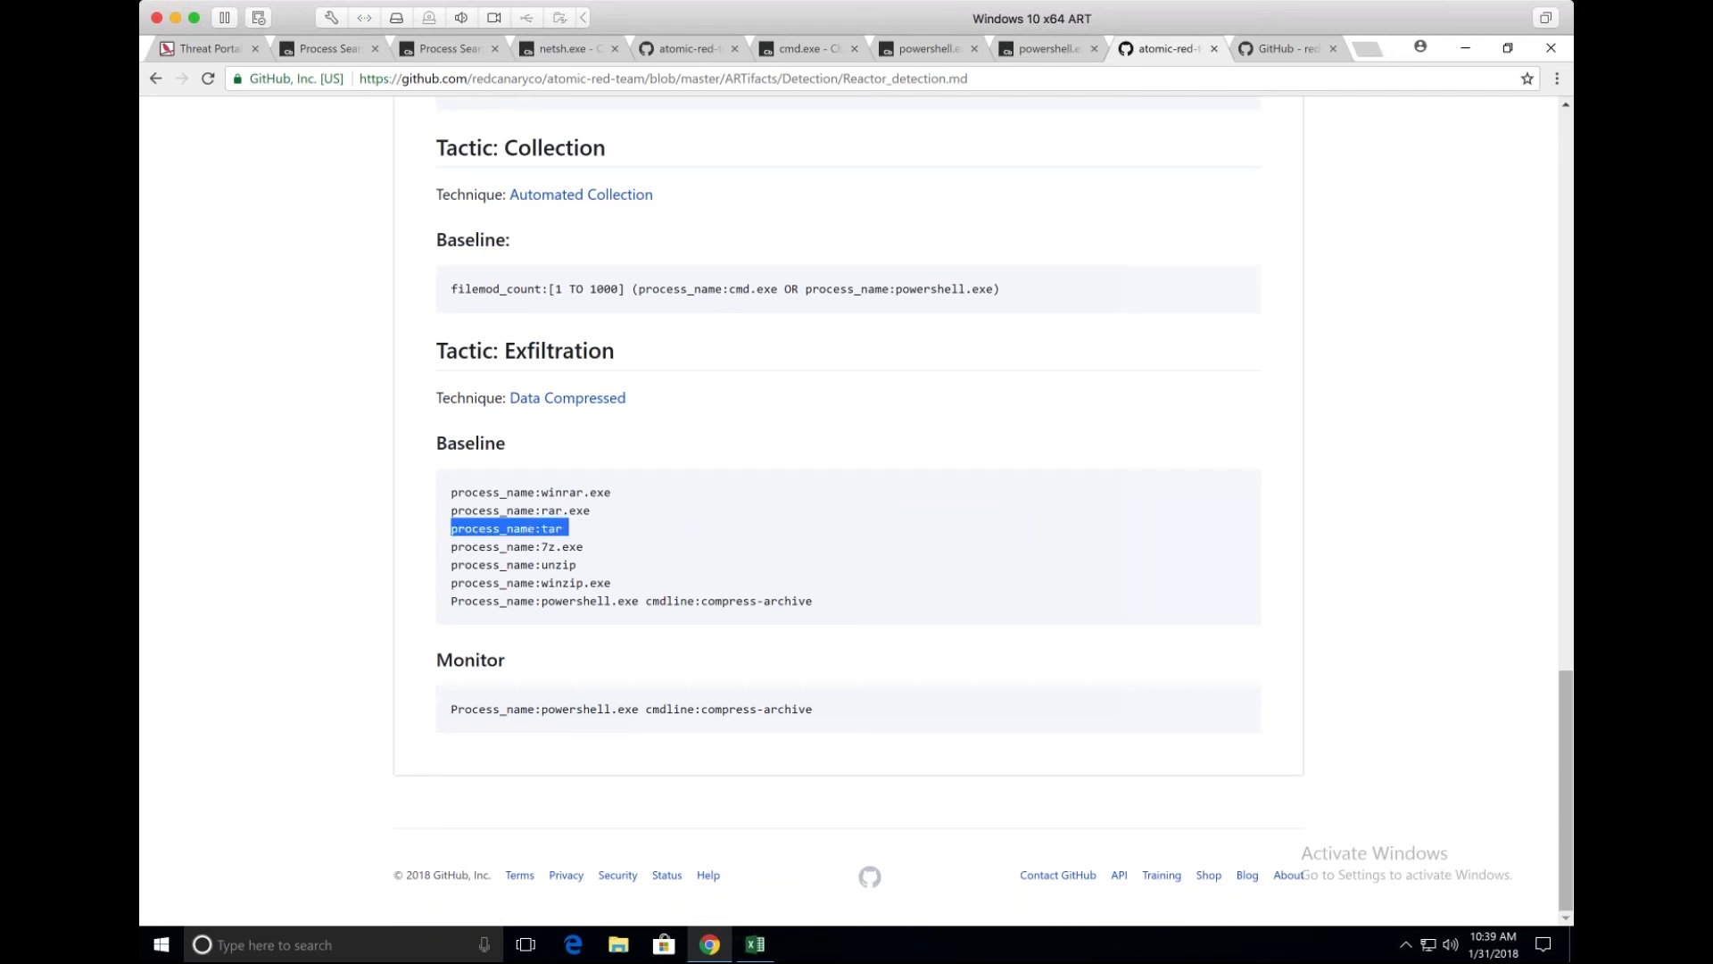
triple_click(554, 564)
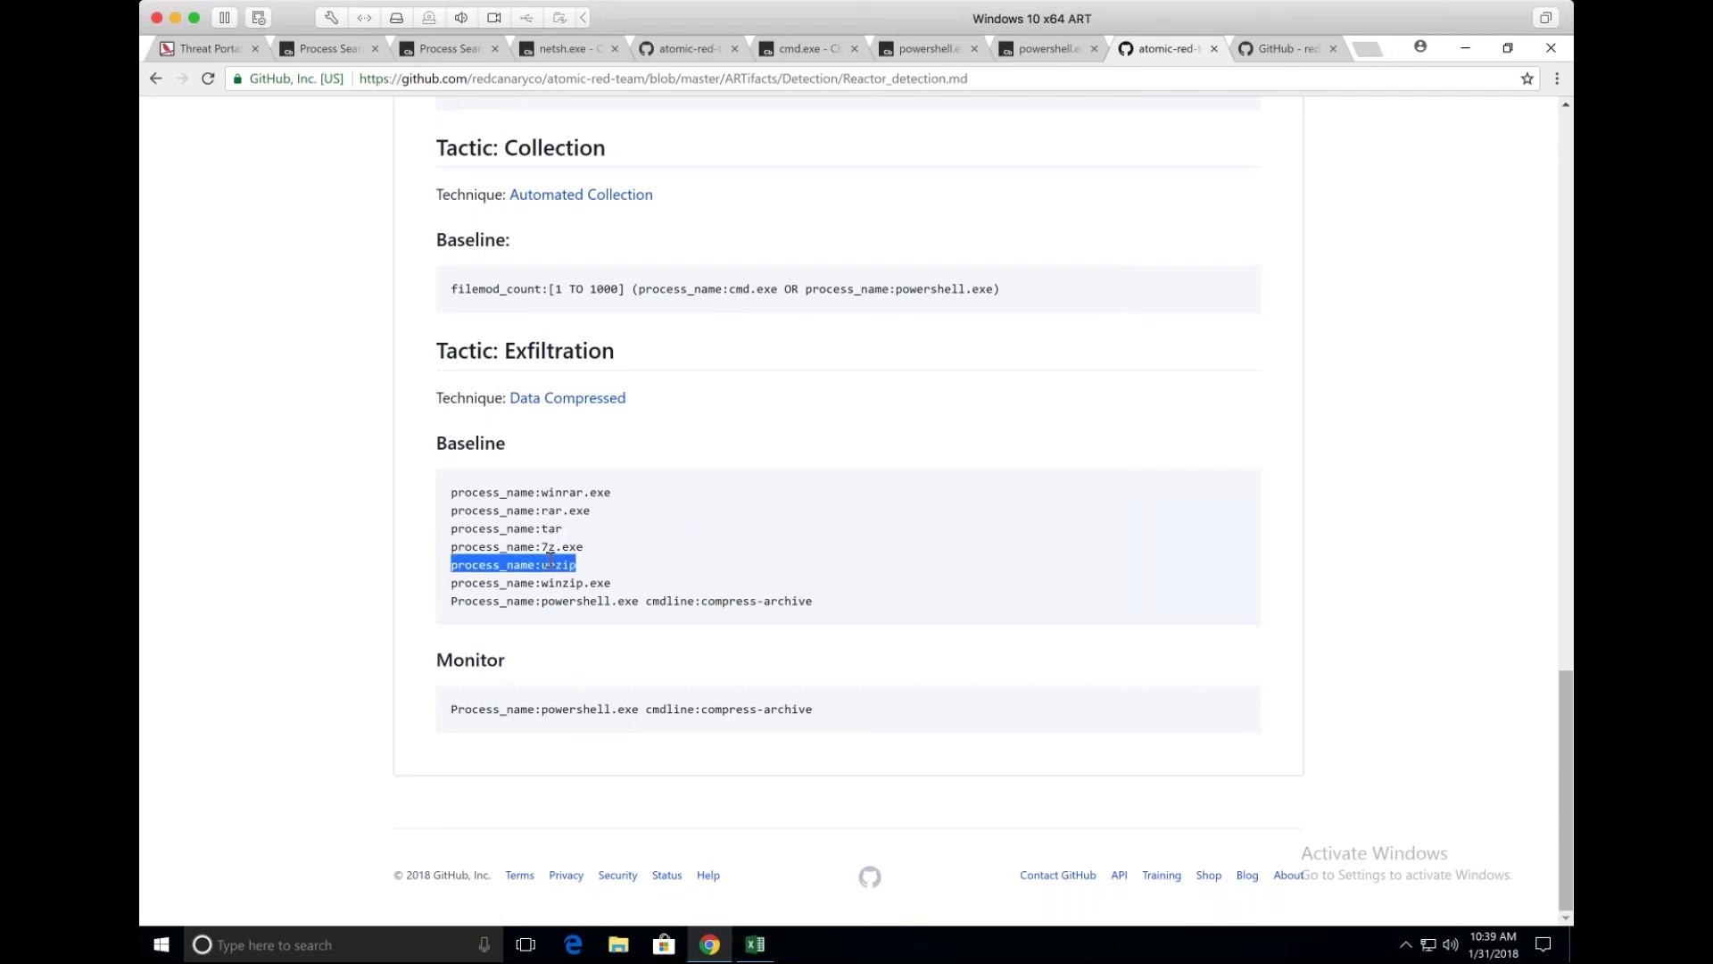
left_click(630, 568)
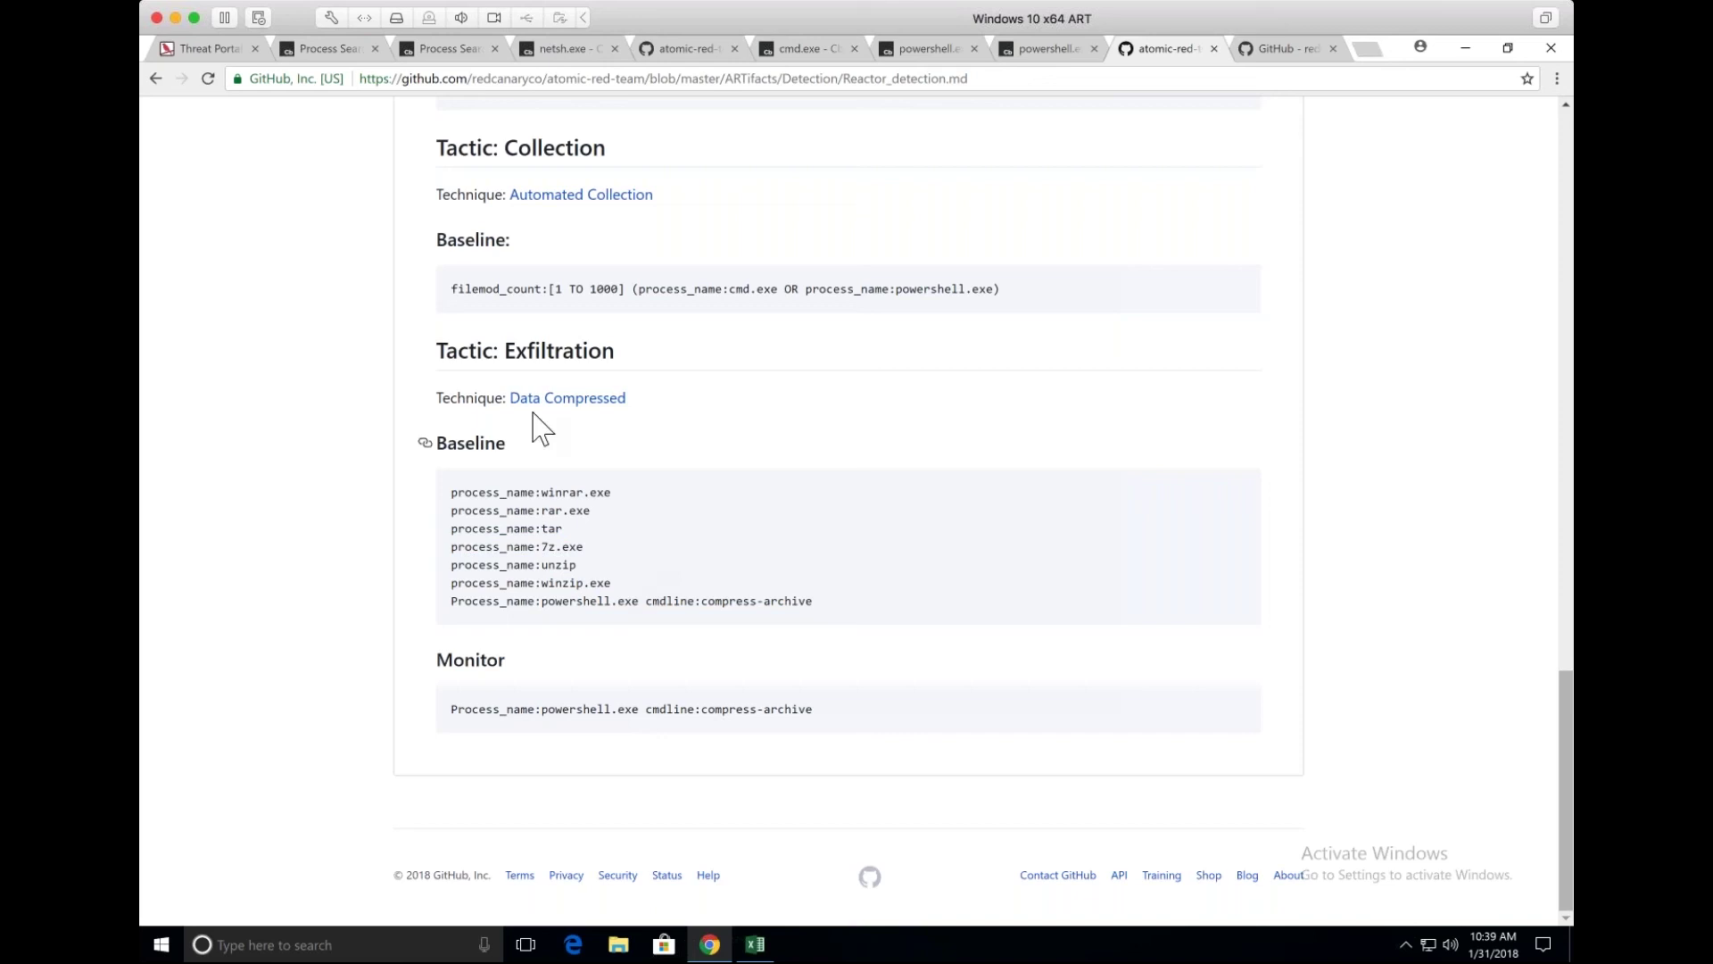
left_click_drag(451, 290, 628, 291)
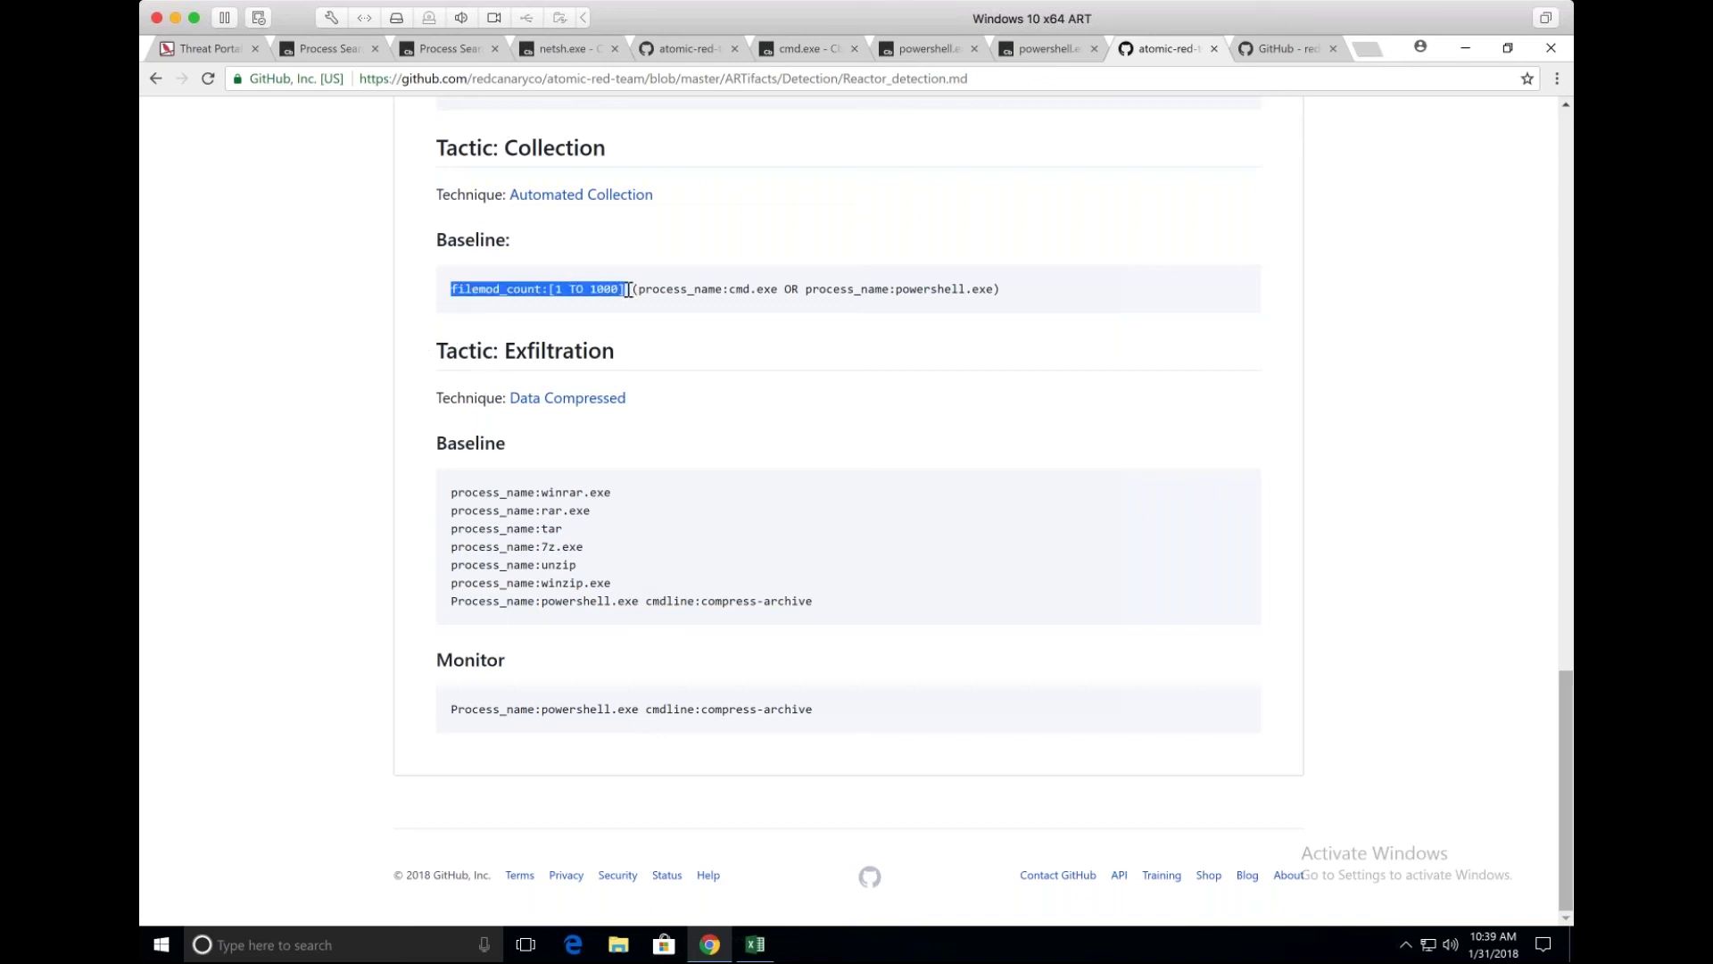
left_click(628, 290)
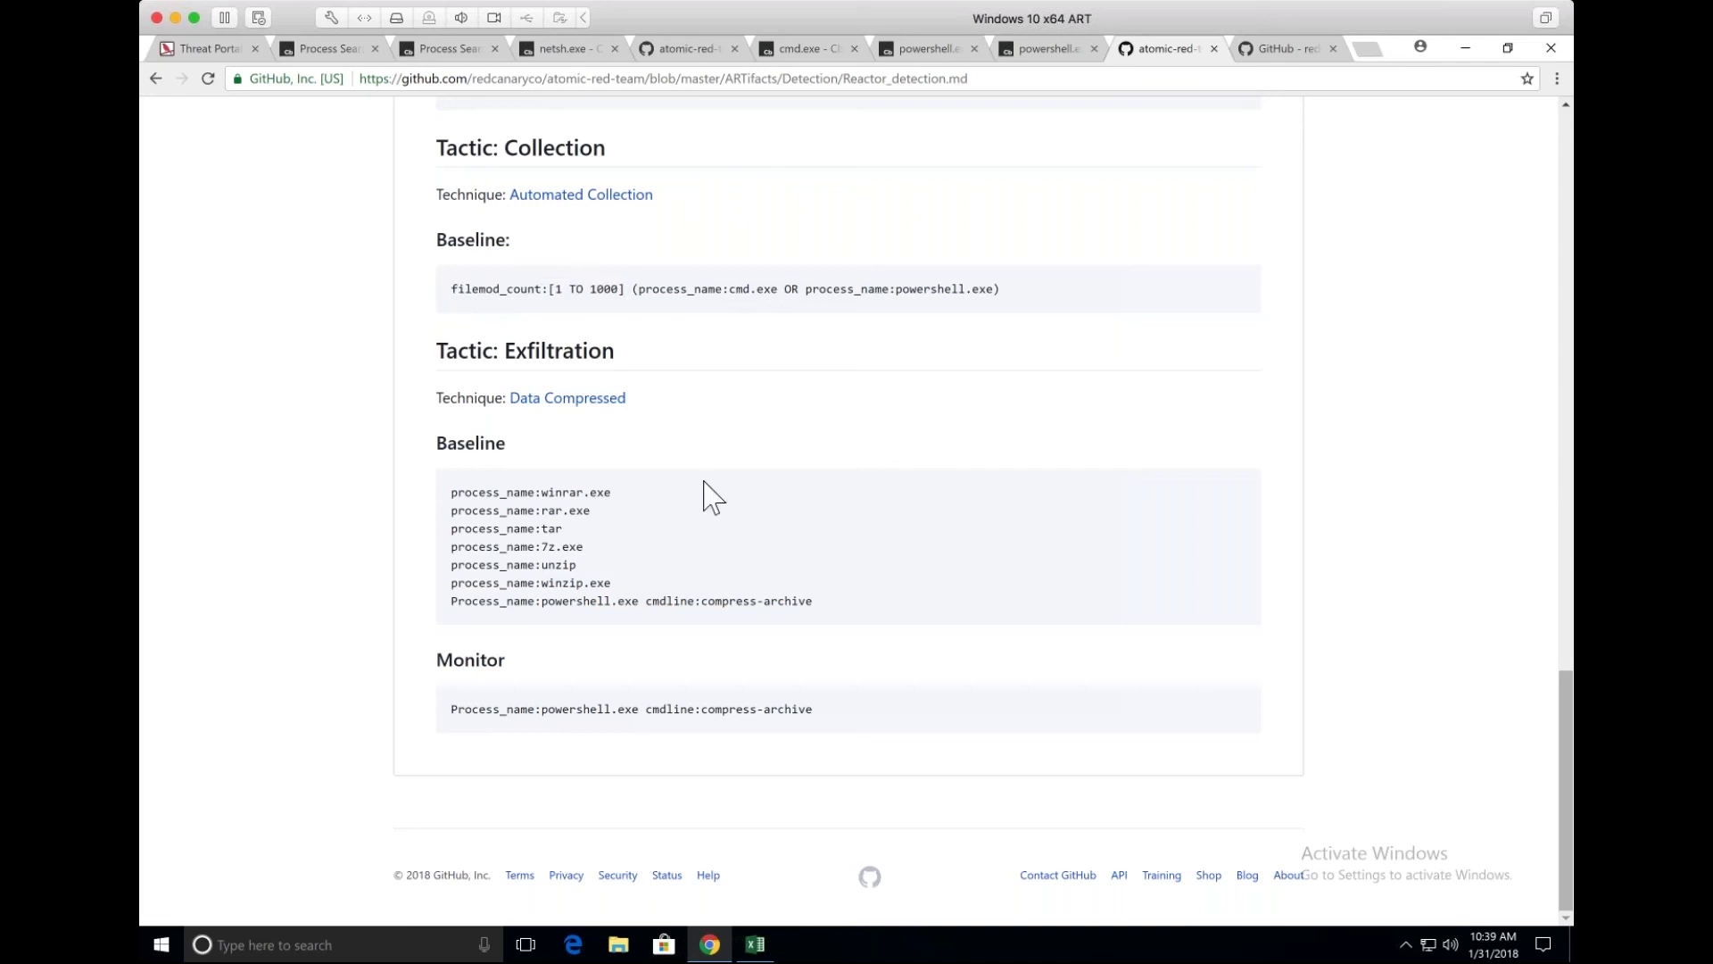
scroll(711, 496, "up", 10)
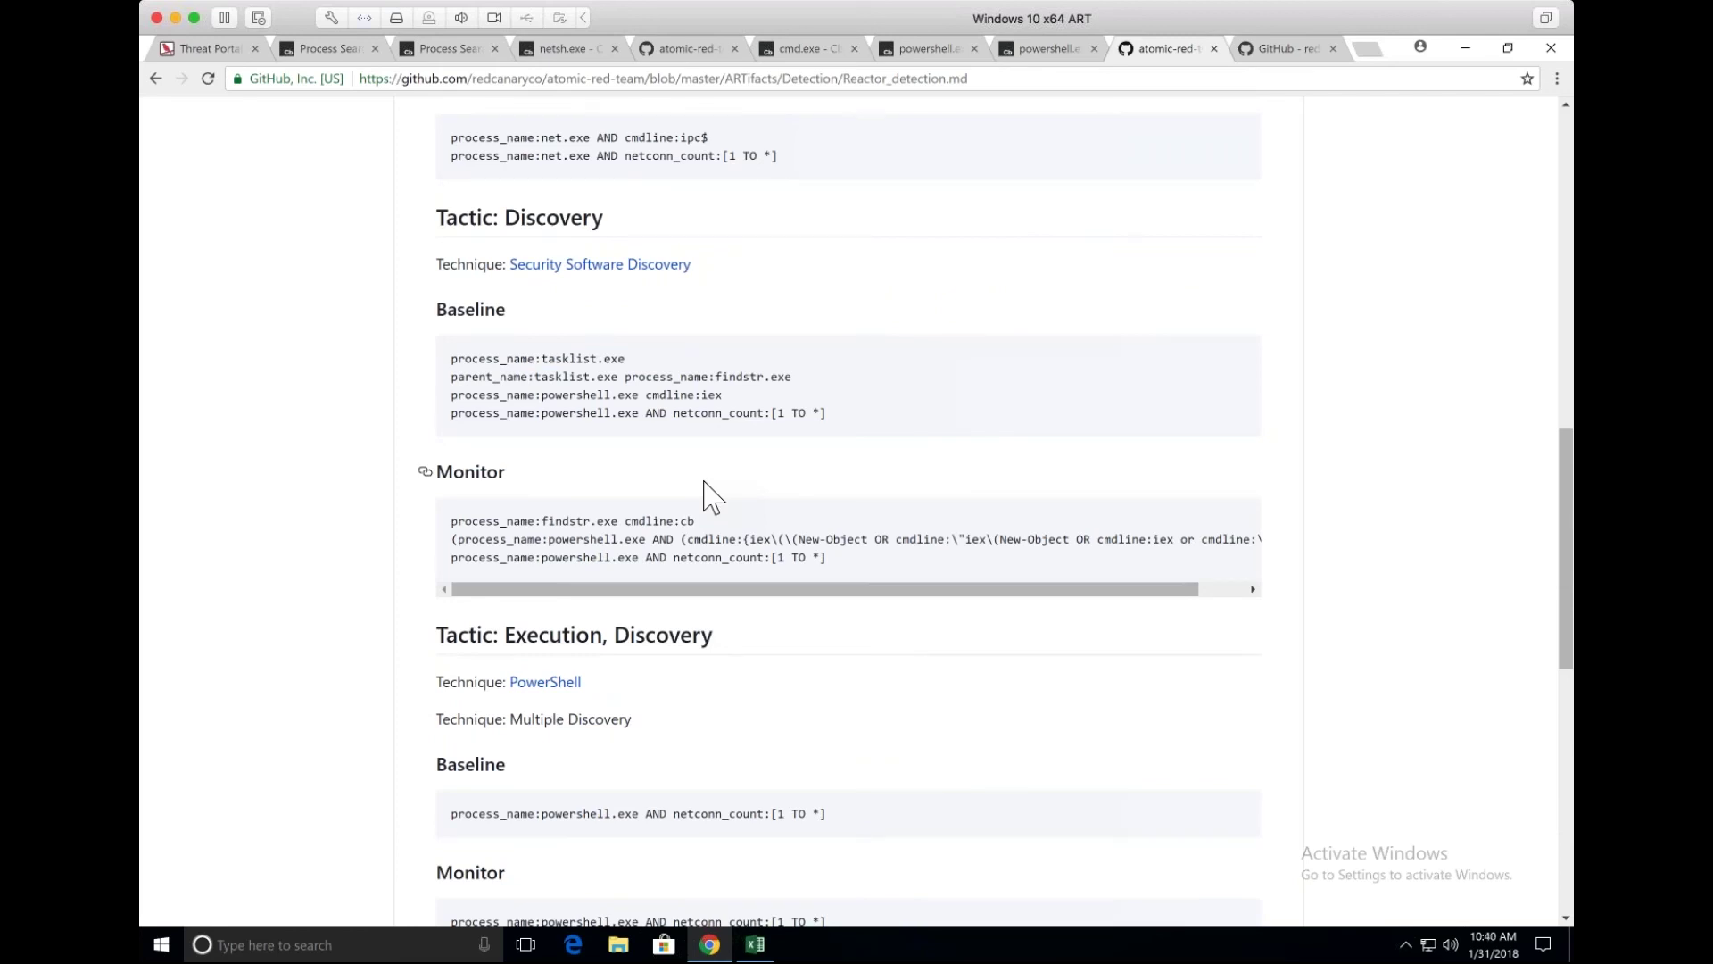
Switch to the redcanaryco/cb-response-surveyor repository on GitHub and look over its file list and README introduction.
key("ctrl+Tab")
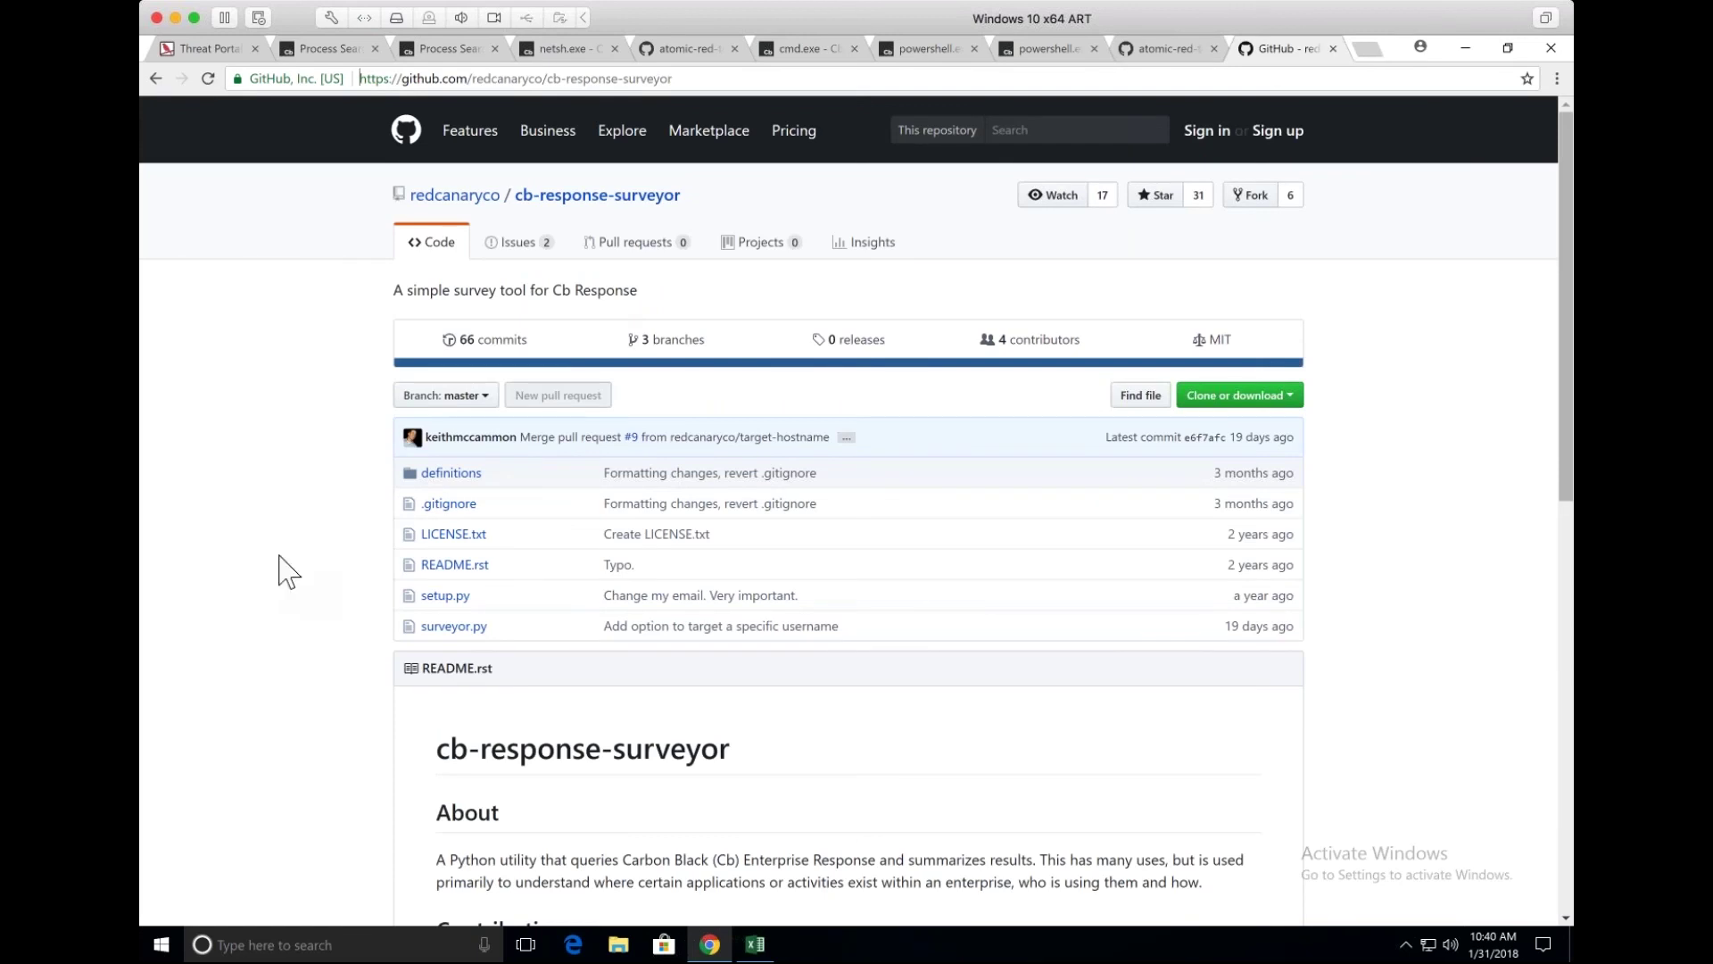
scroll(292, 574, "down", 1)
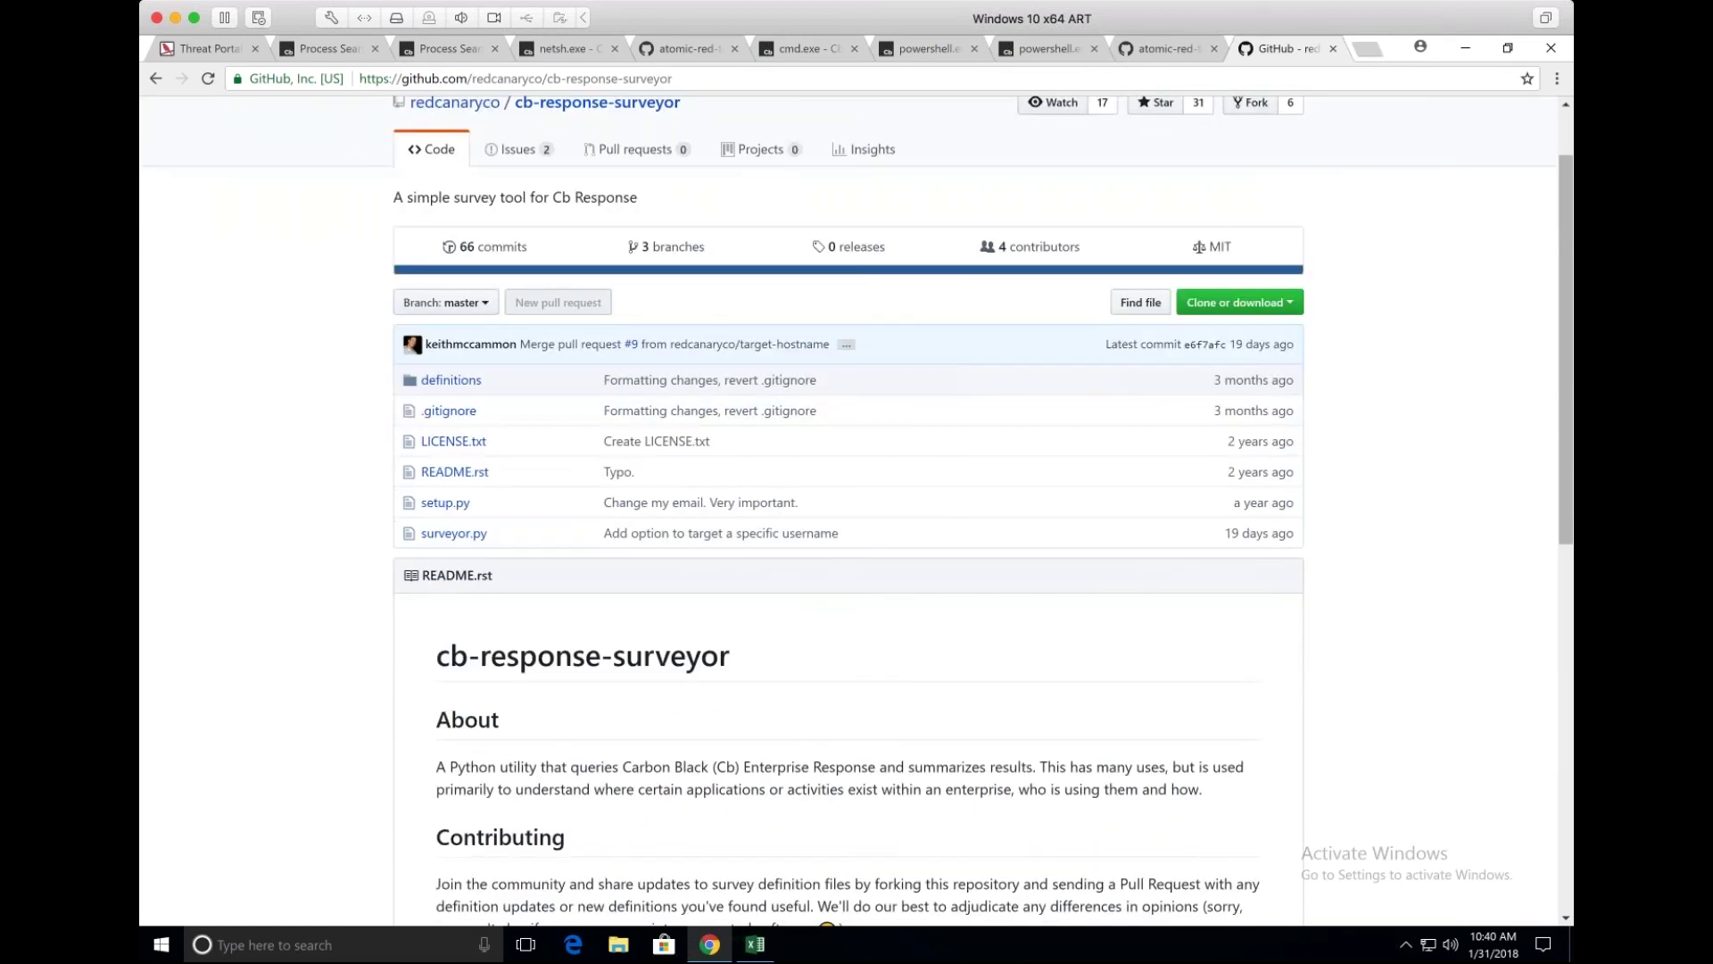
scroll(300, 589, "up", 1)
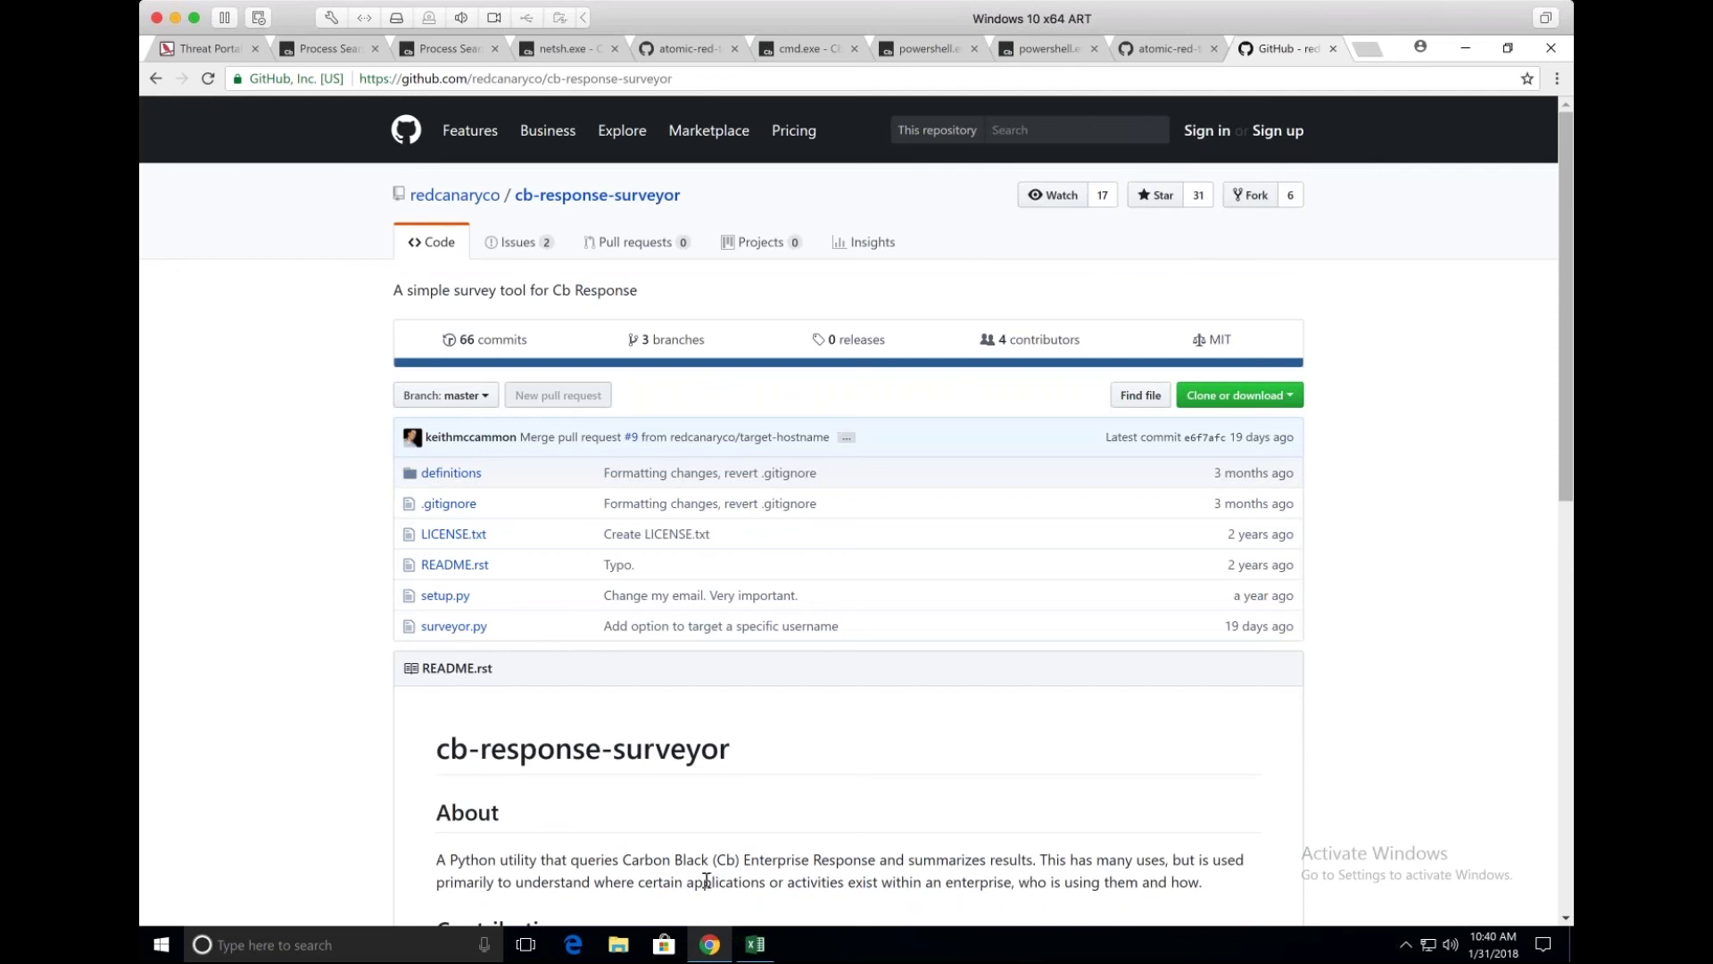
Switch to demo_ART-survey.xlsx in Excel and examine the critical_process entries from certutil to wmic in the Sheet1 pivot table.
mouse_move(756, 952)
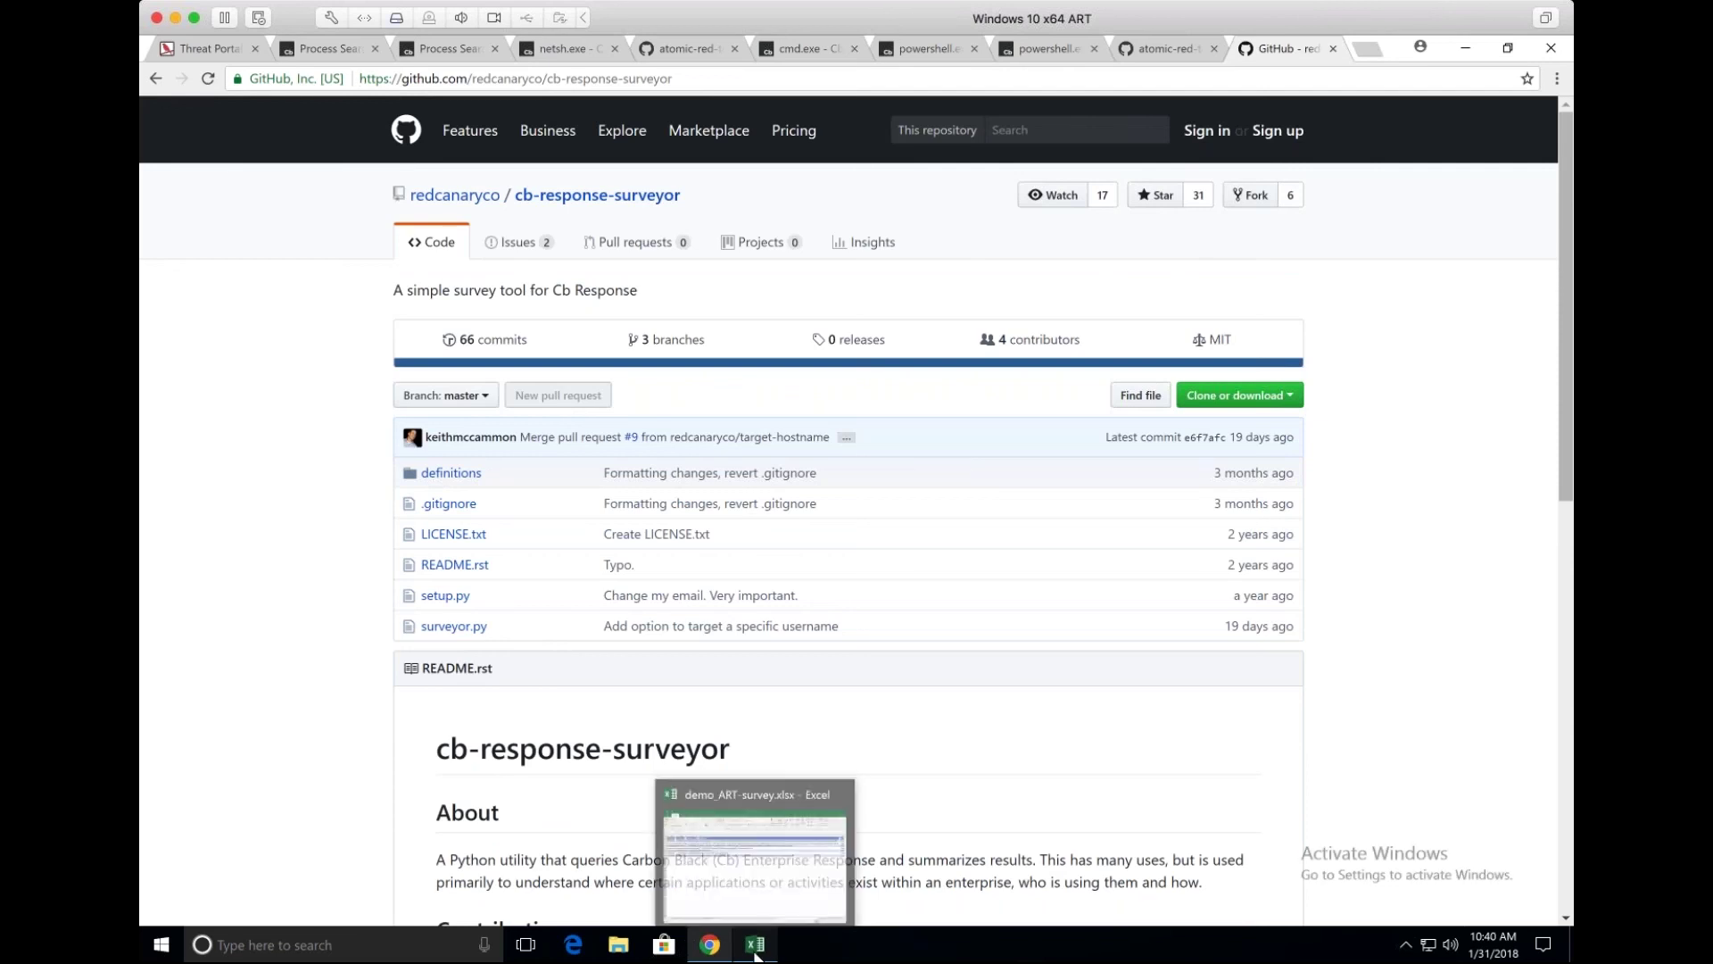
left_click(756, 952)
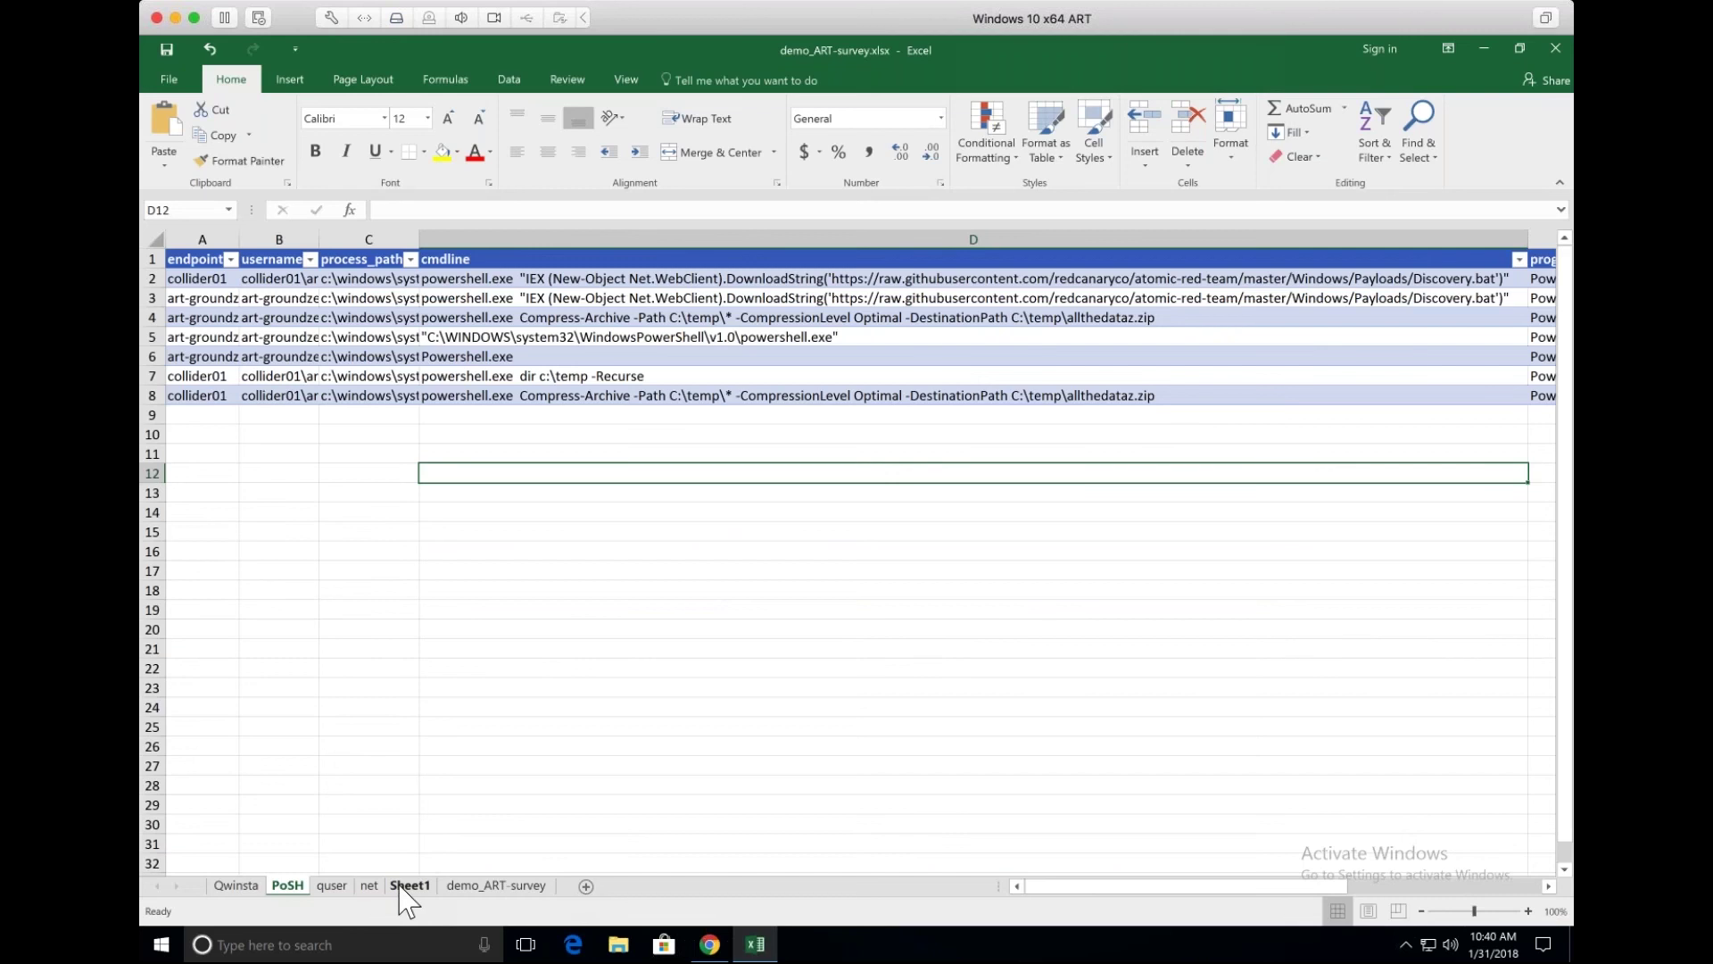
left_click(459, 888)
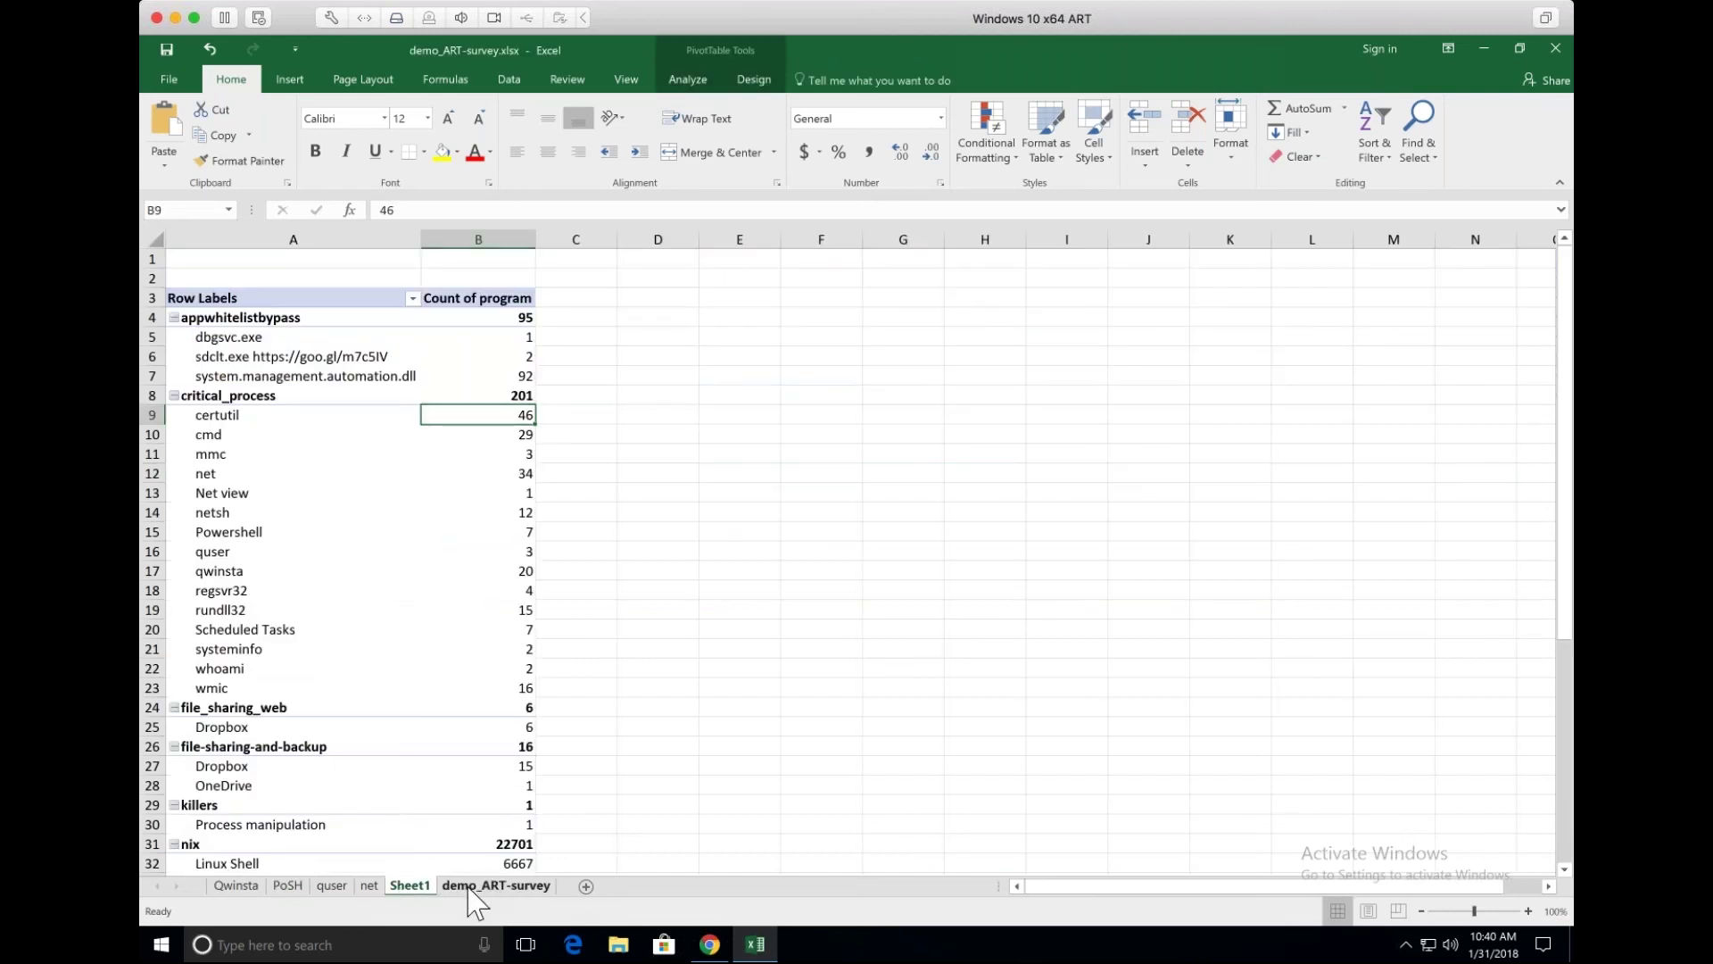
left_click(470, 888)
left_click(414, 885)
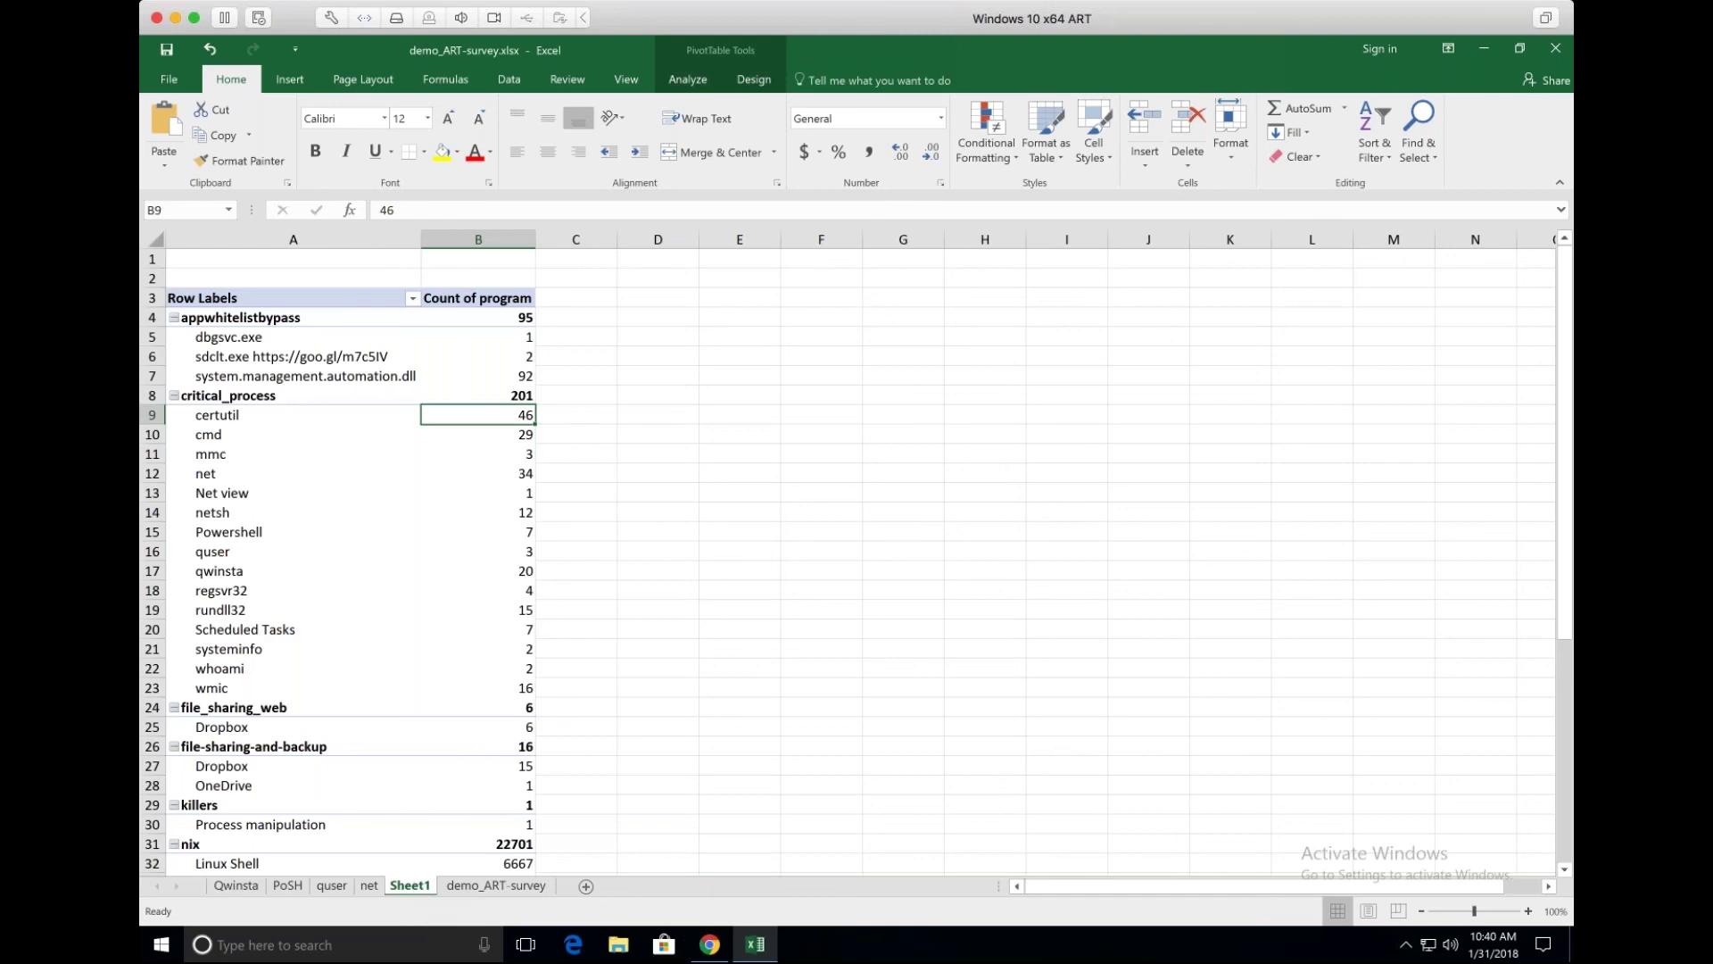
left_click_drag(217, 415, 221, 685)
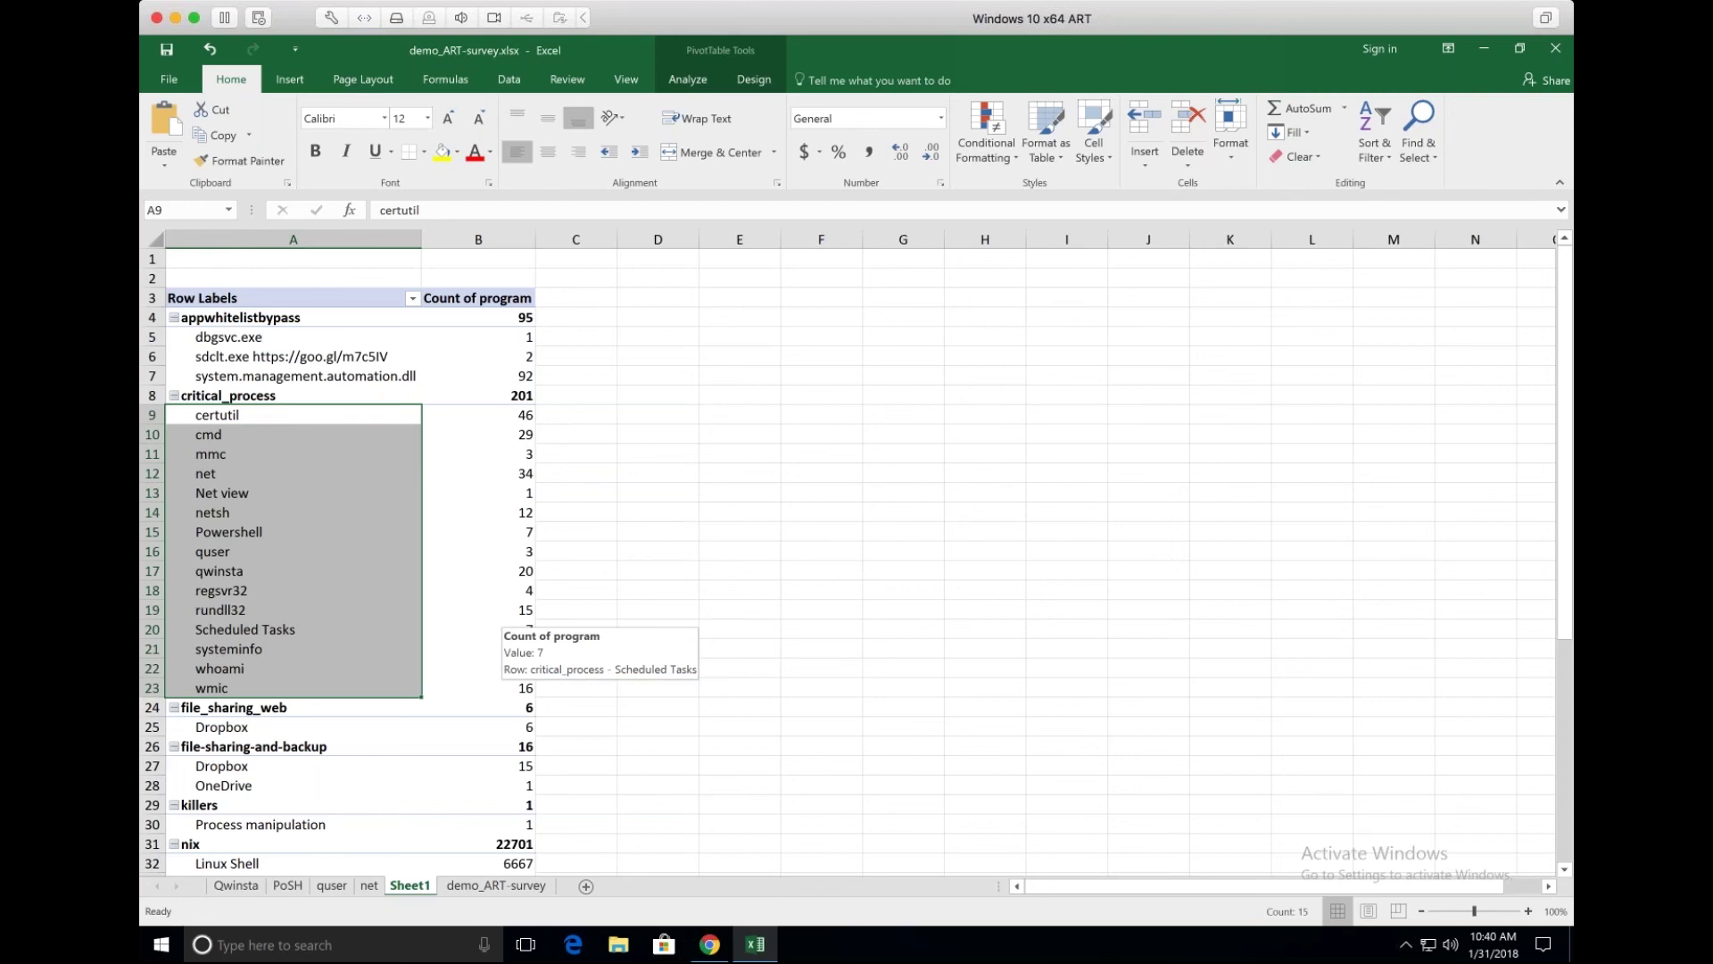
left_click(546, 593)
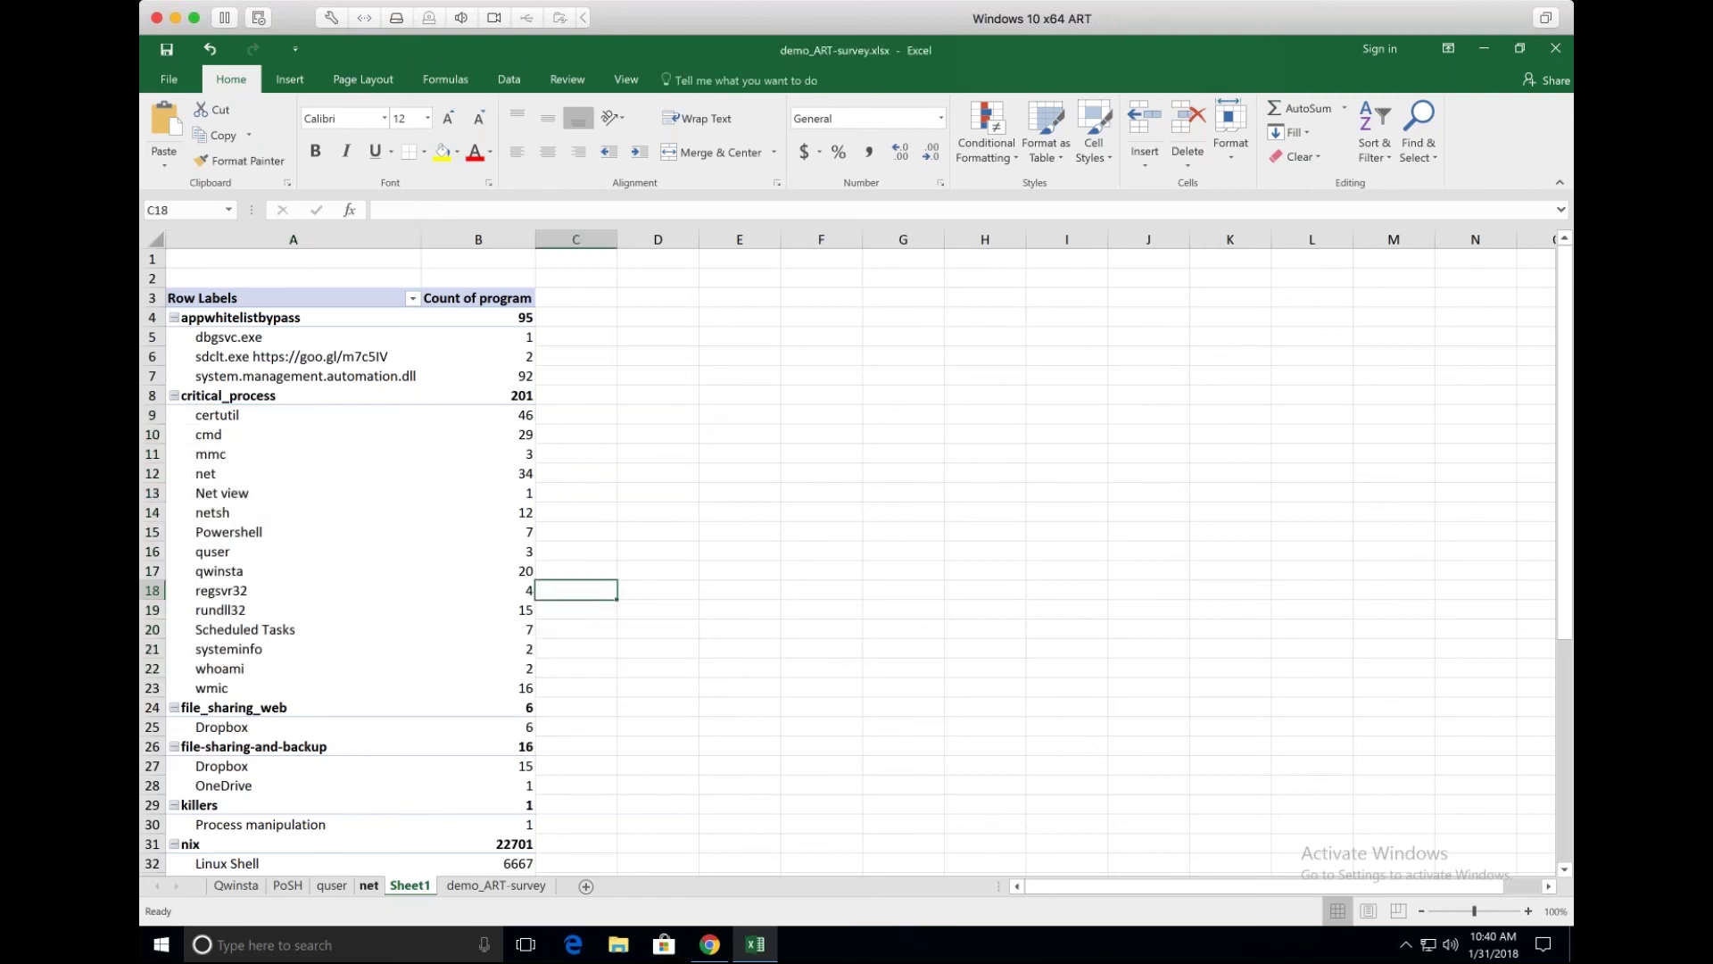
Open the net sheet and highlight the net command lines in cmdline rows 4 to 19.
left_click(369, 885)
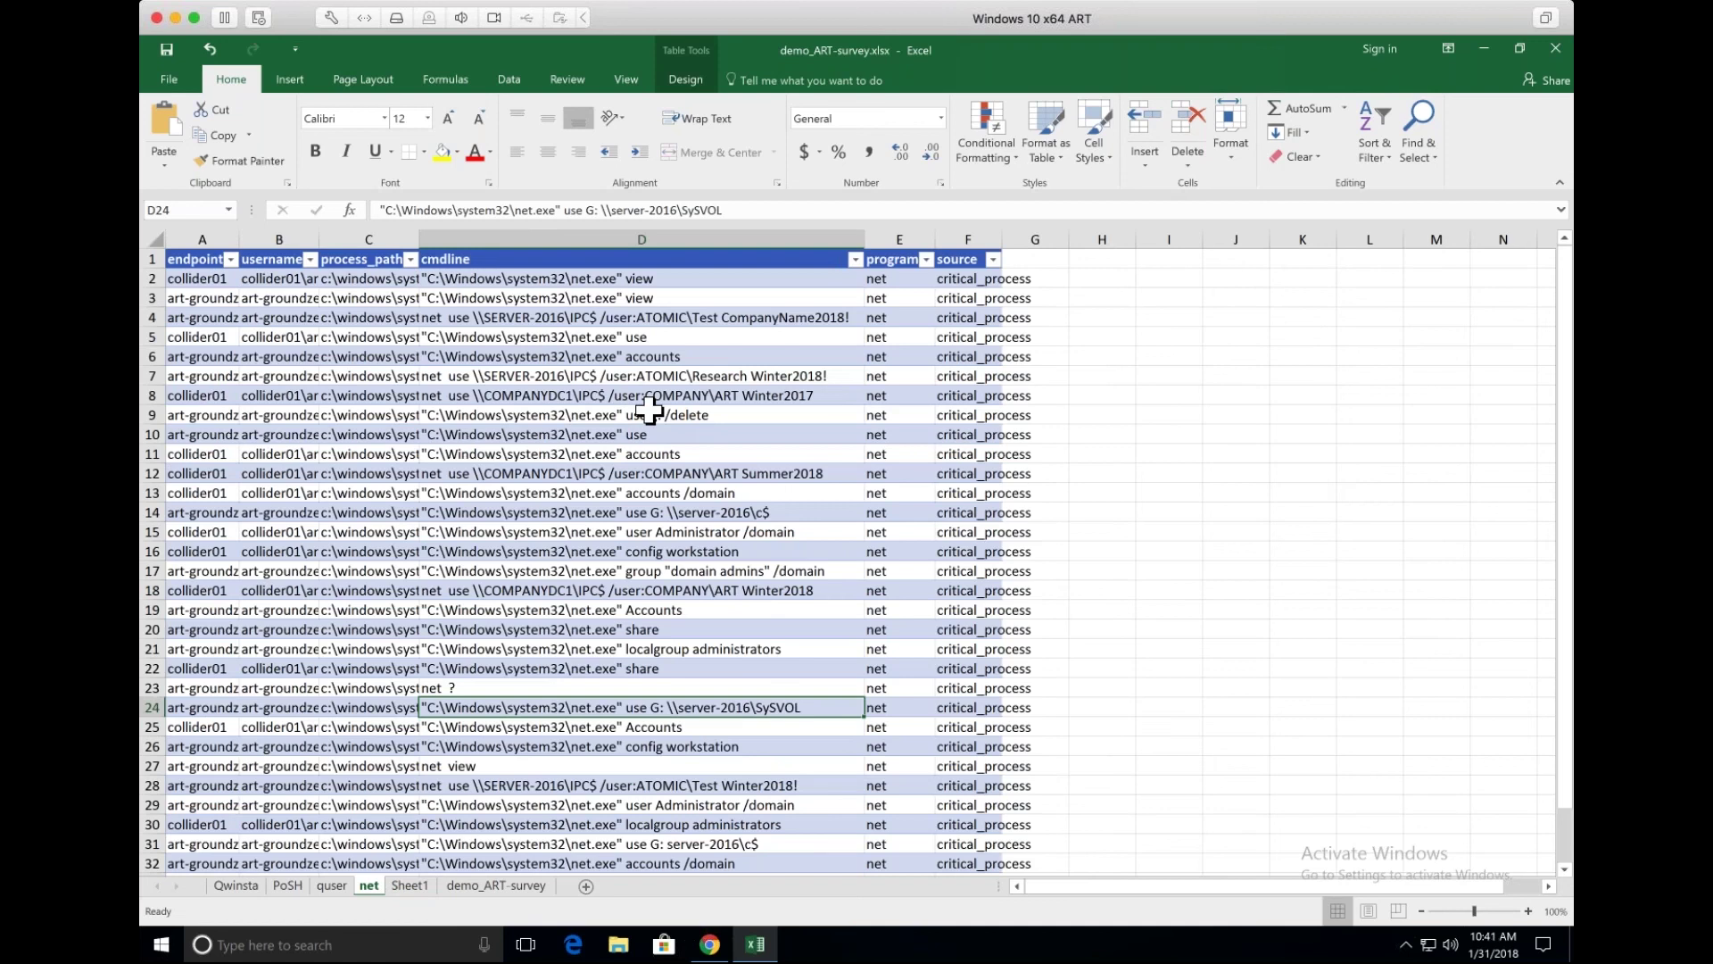
left_click_drag(658, 318, 657, 609)
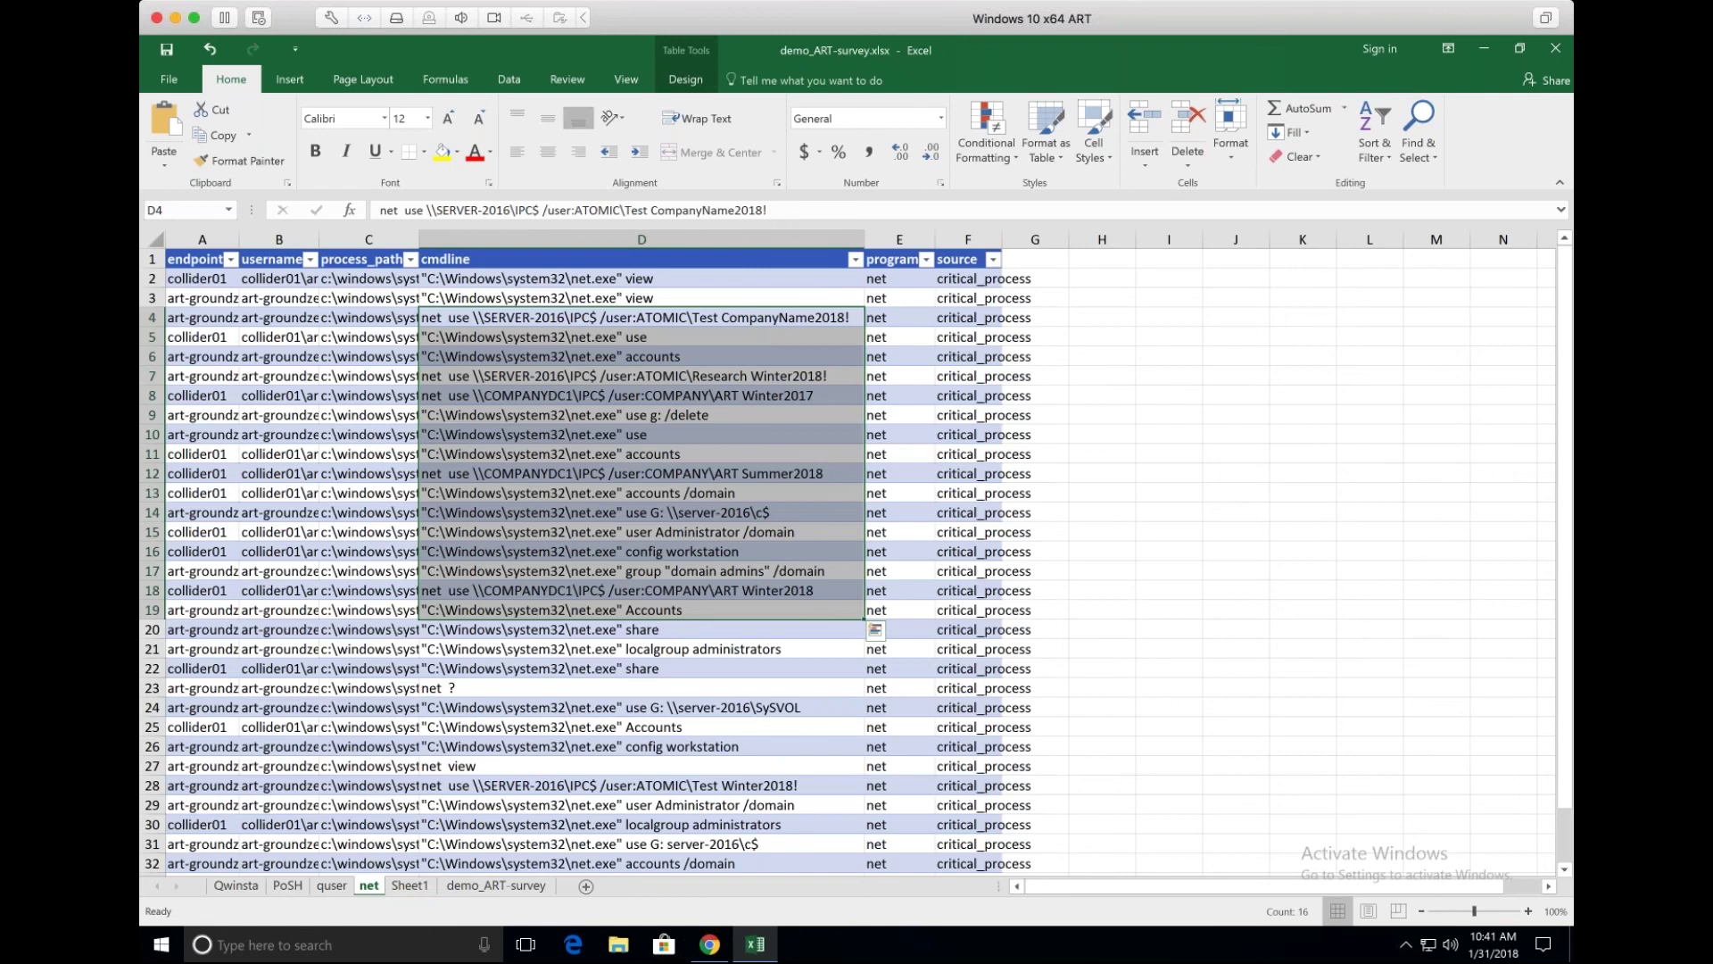
Review the quser sheet and the PowerShell command lines on the PoSH sheet, selecting the Compress-Archive entry in row 4.
left_click(344, 885)
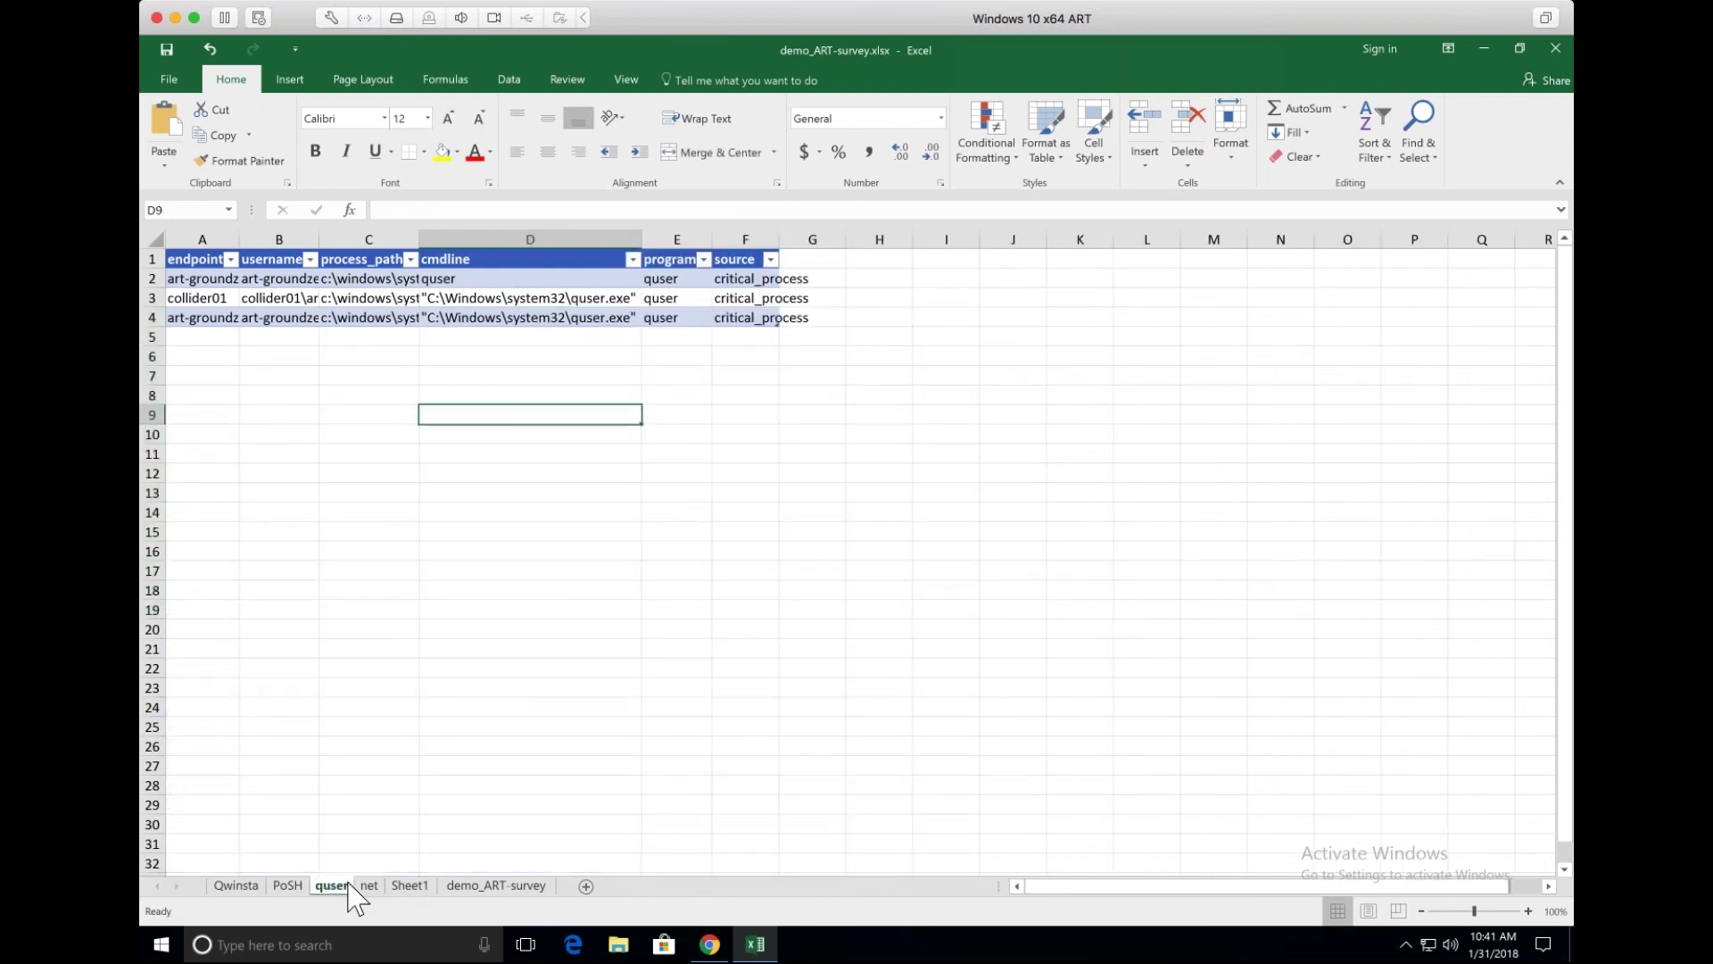
left_click(288, 885)
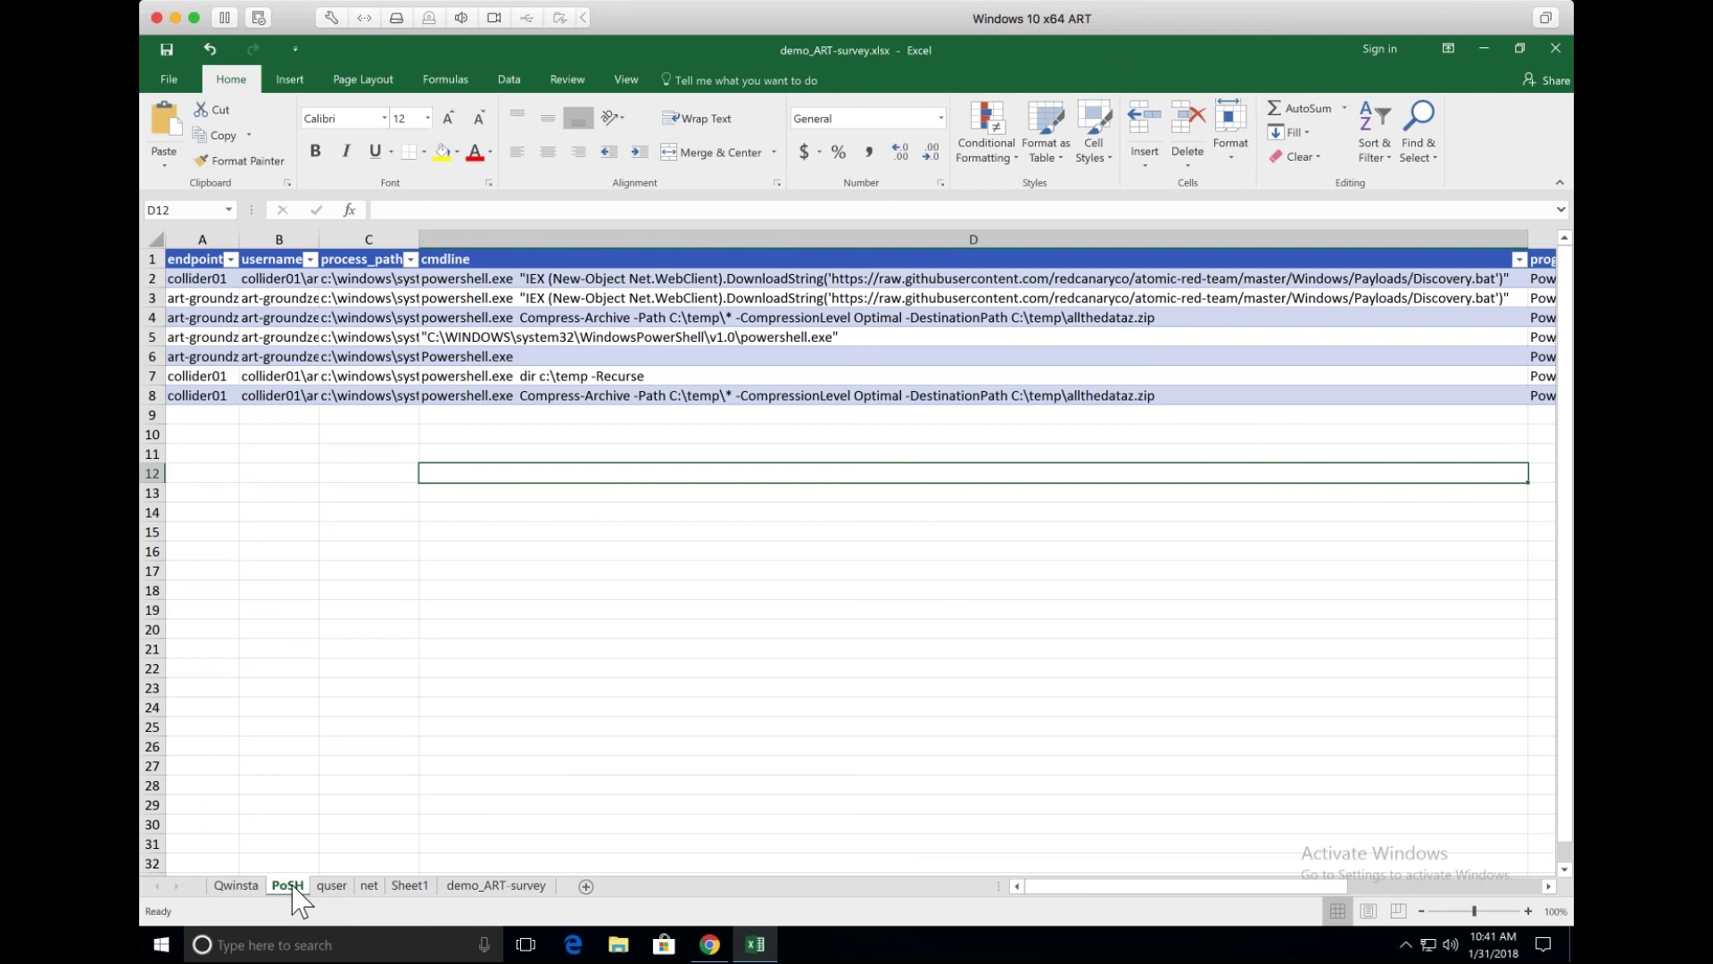
left_click(572, 384)
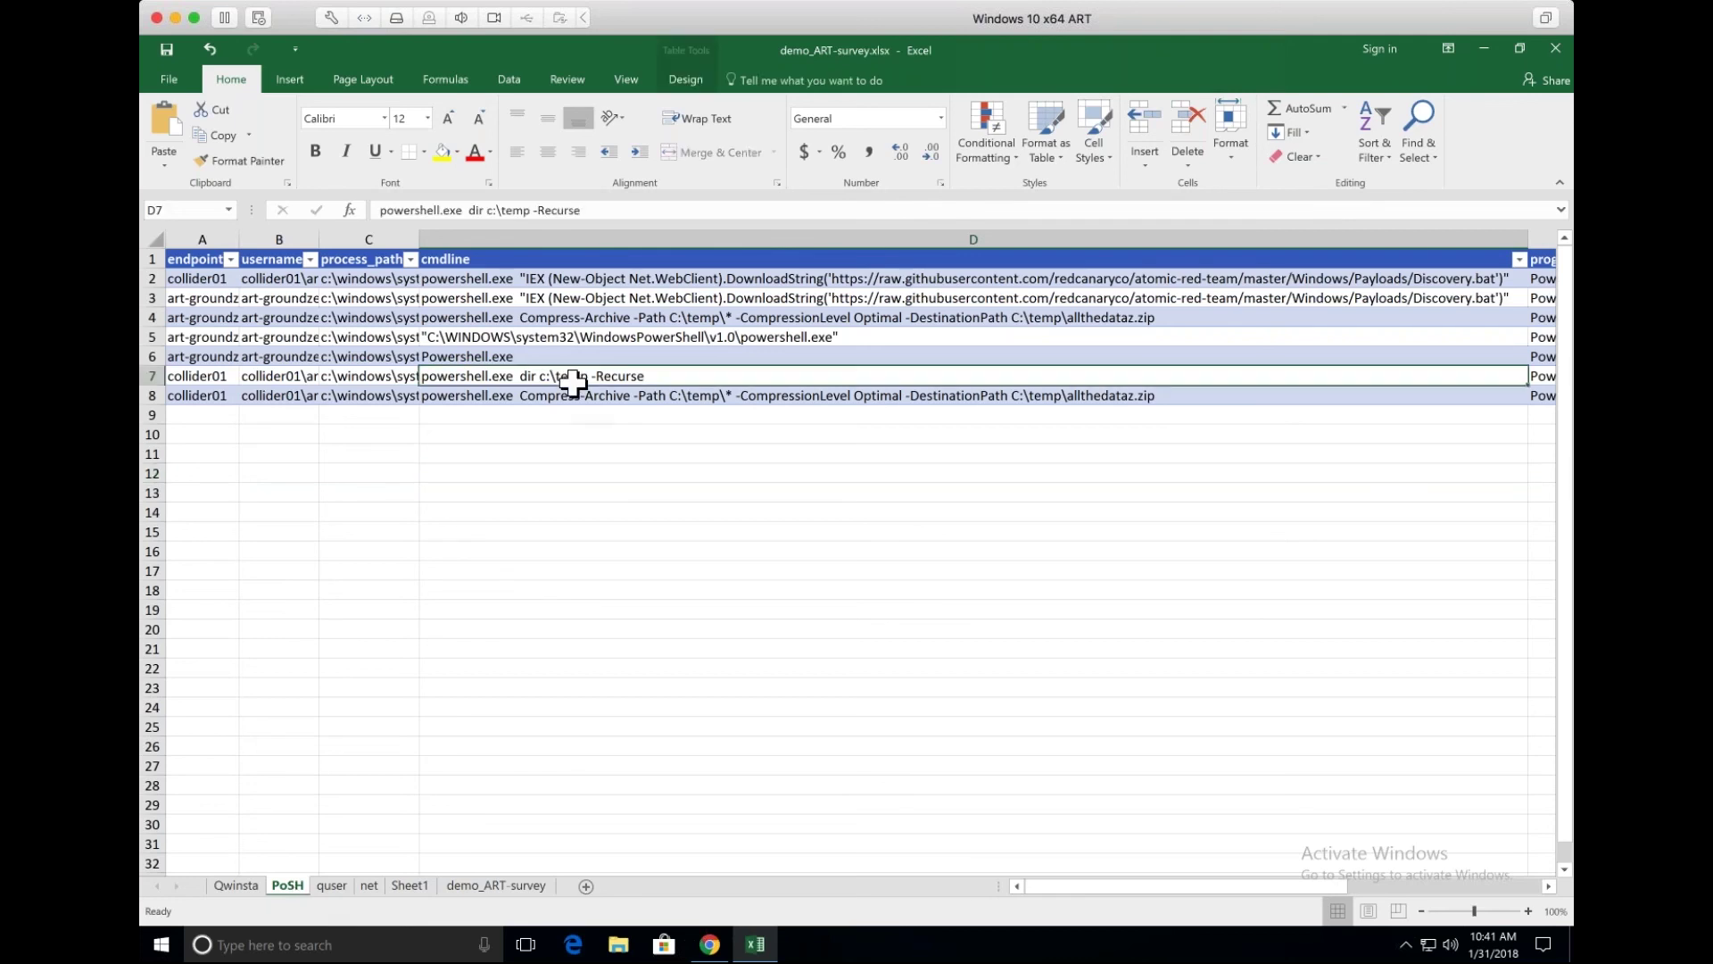
key("Up")
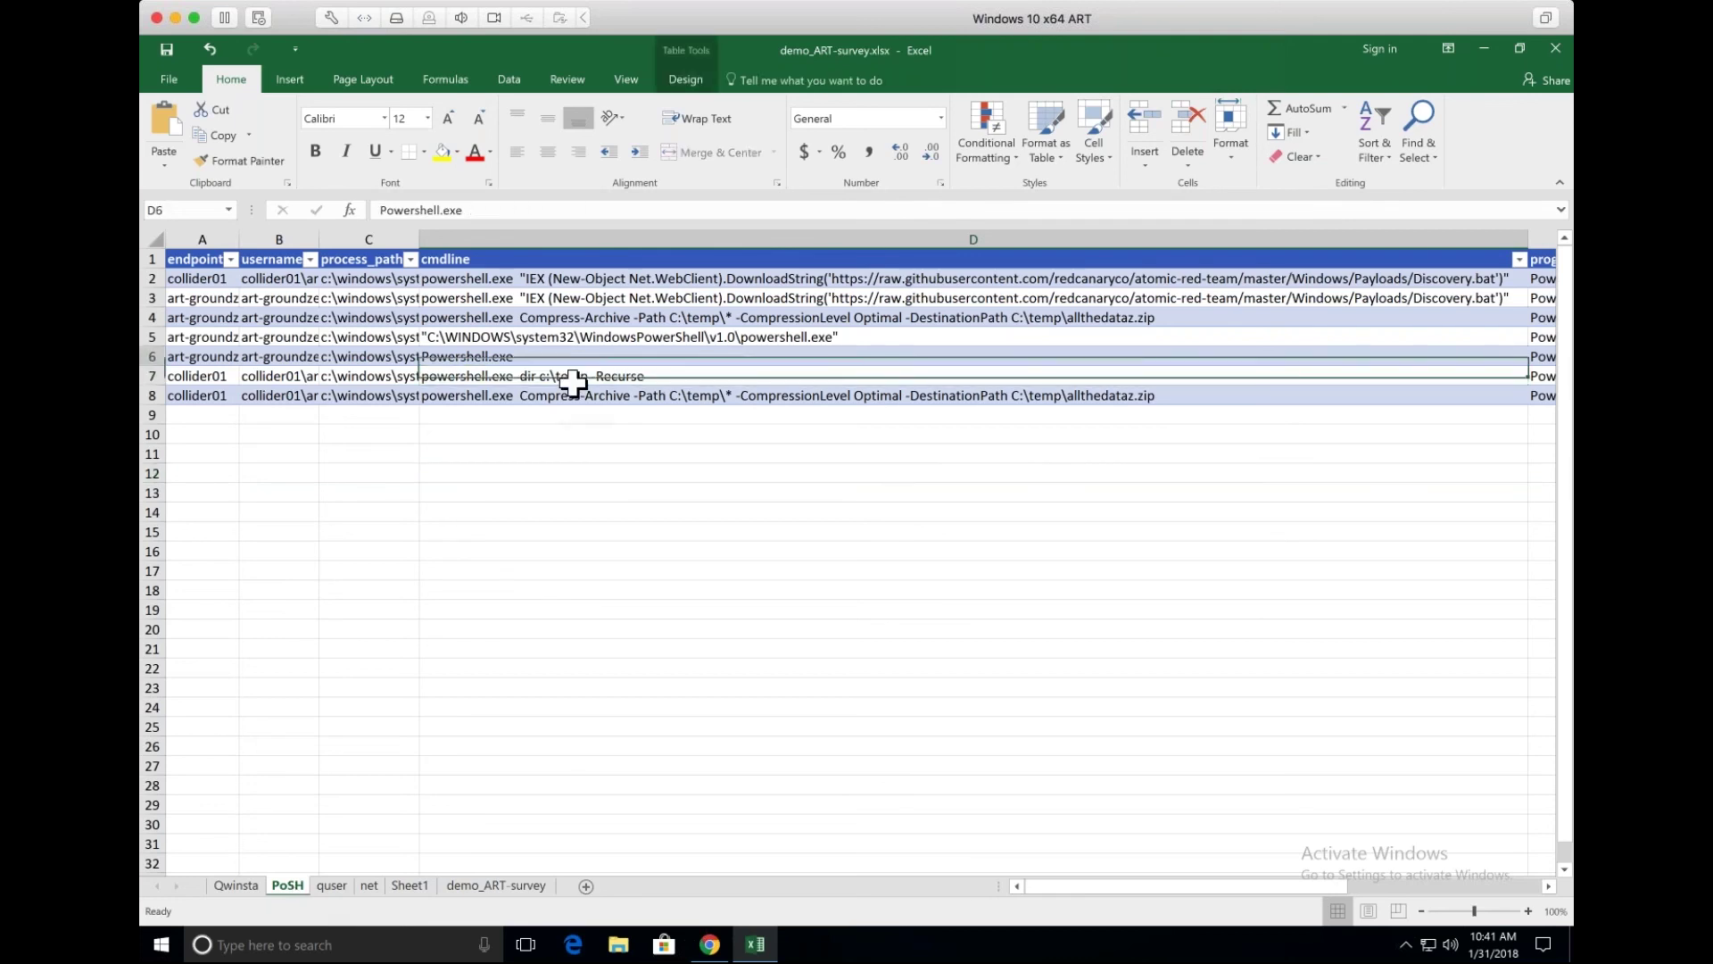
left_click(1020, 319)
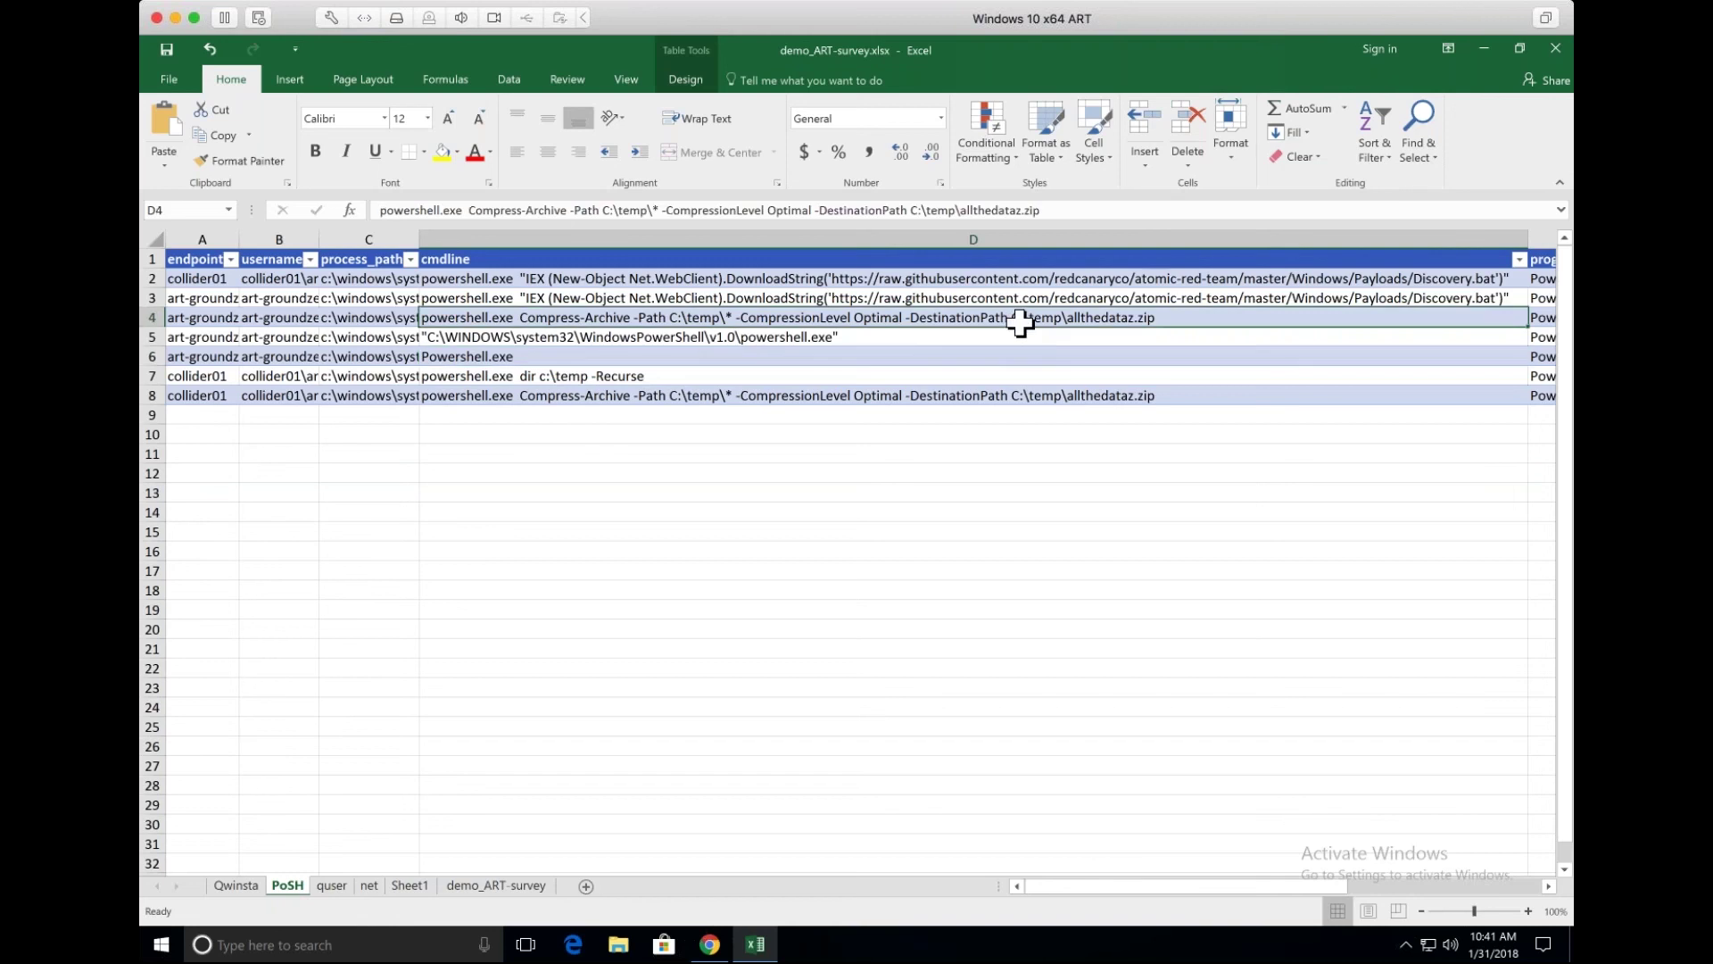
Open the Qwinsta sheet and examine its command lines, including the qwinsta /server:computer02 entry in row 10.
left_click(258, 886)
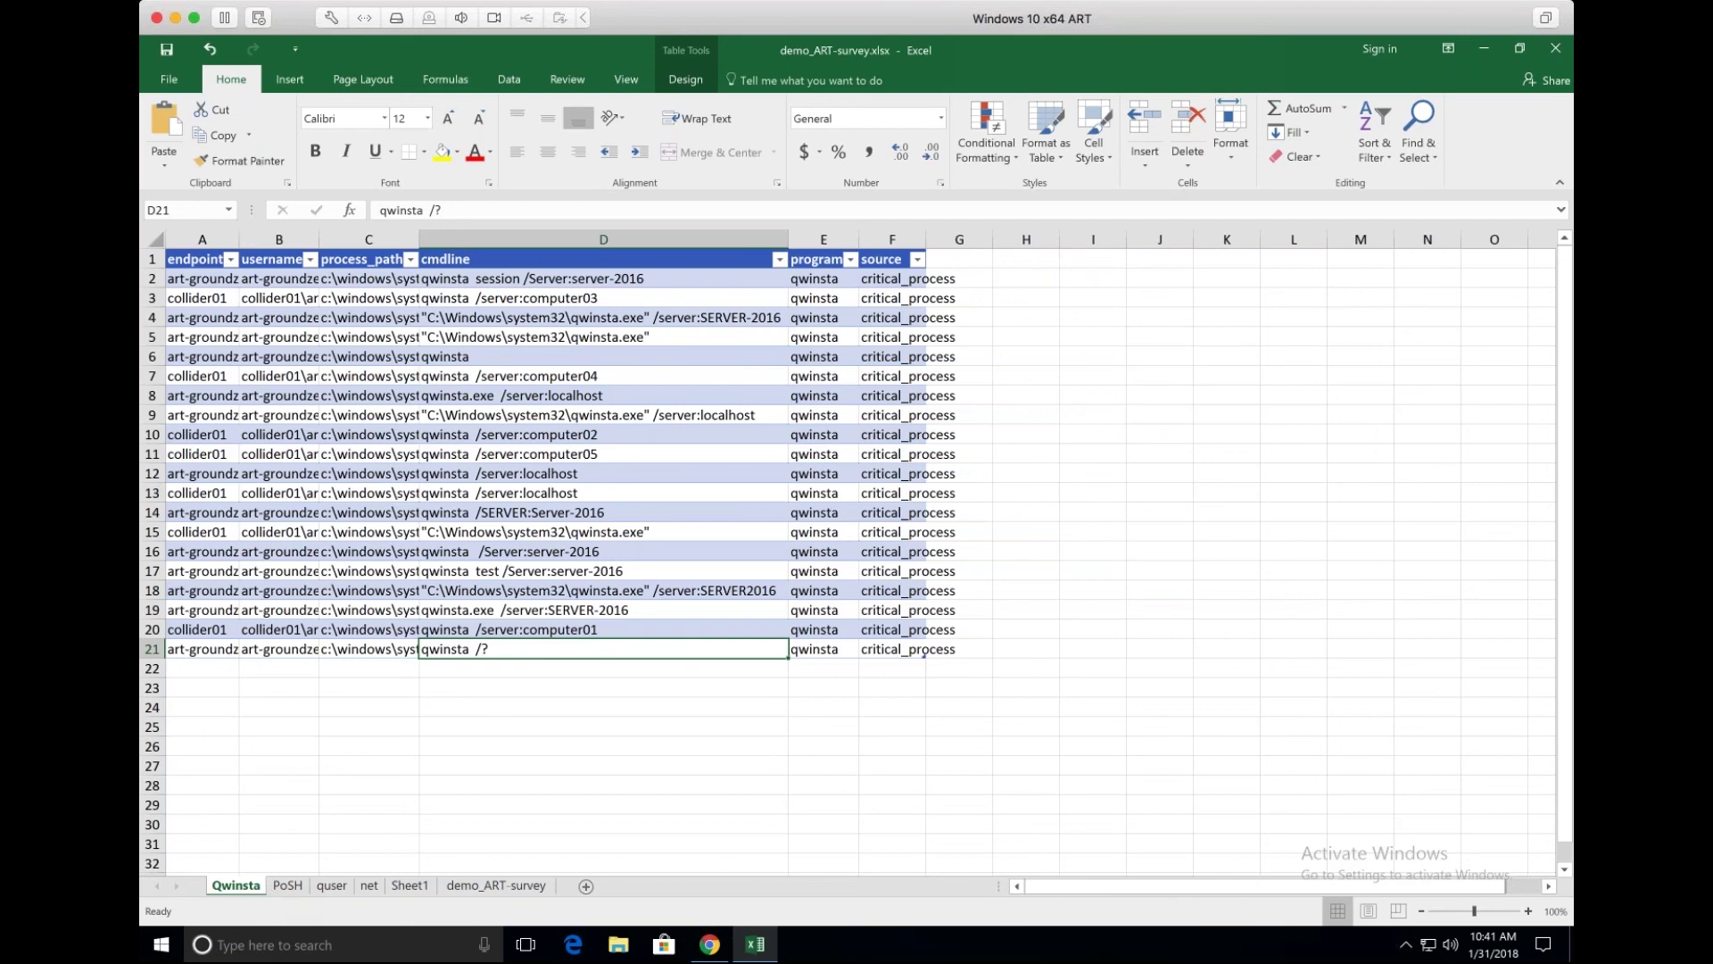
left_click(573, 432)
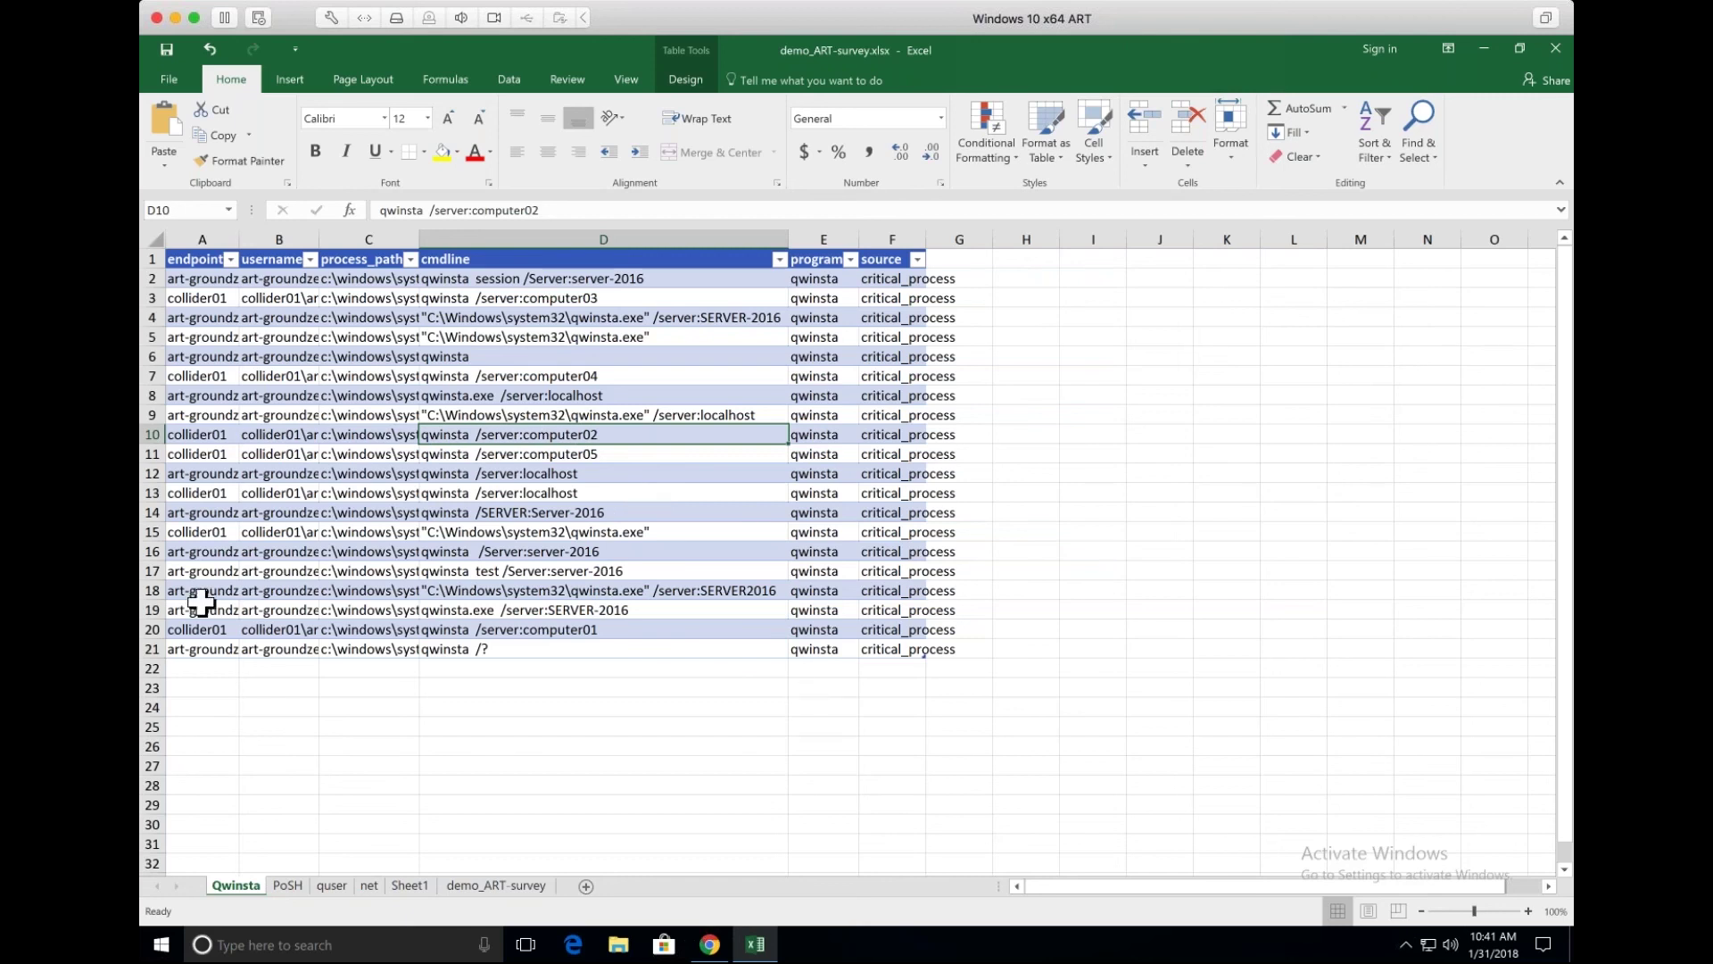
left_click(945, 656)
Switch to the cb-response-surveyor repository page in Chrome for a brief look and return to the survey workbook in Excel.
left_click(710, 946)
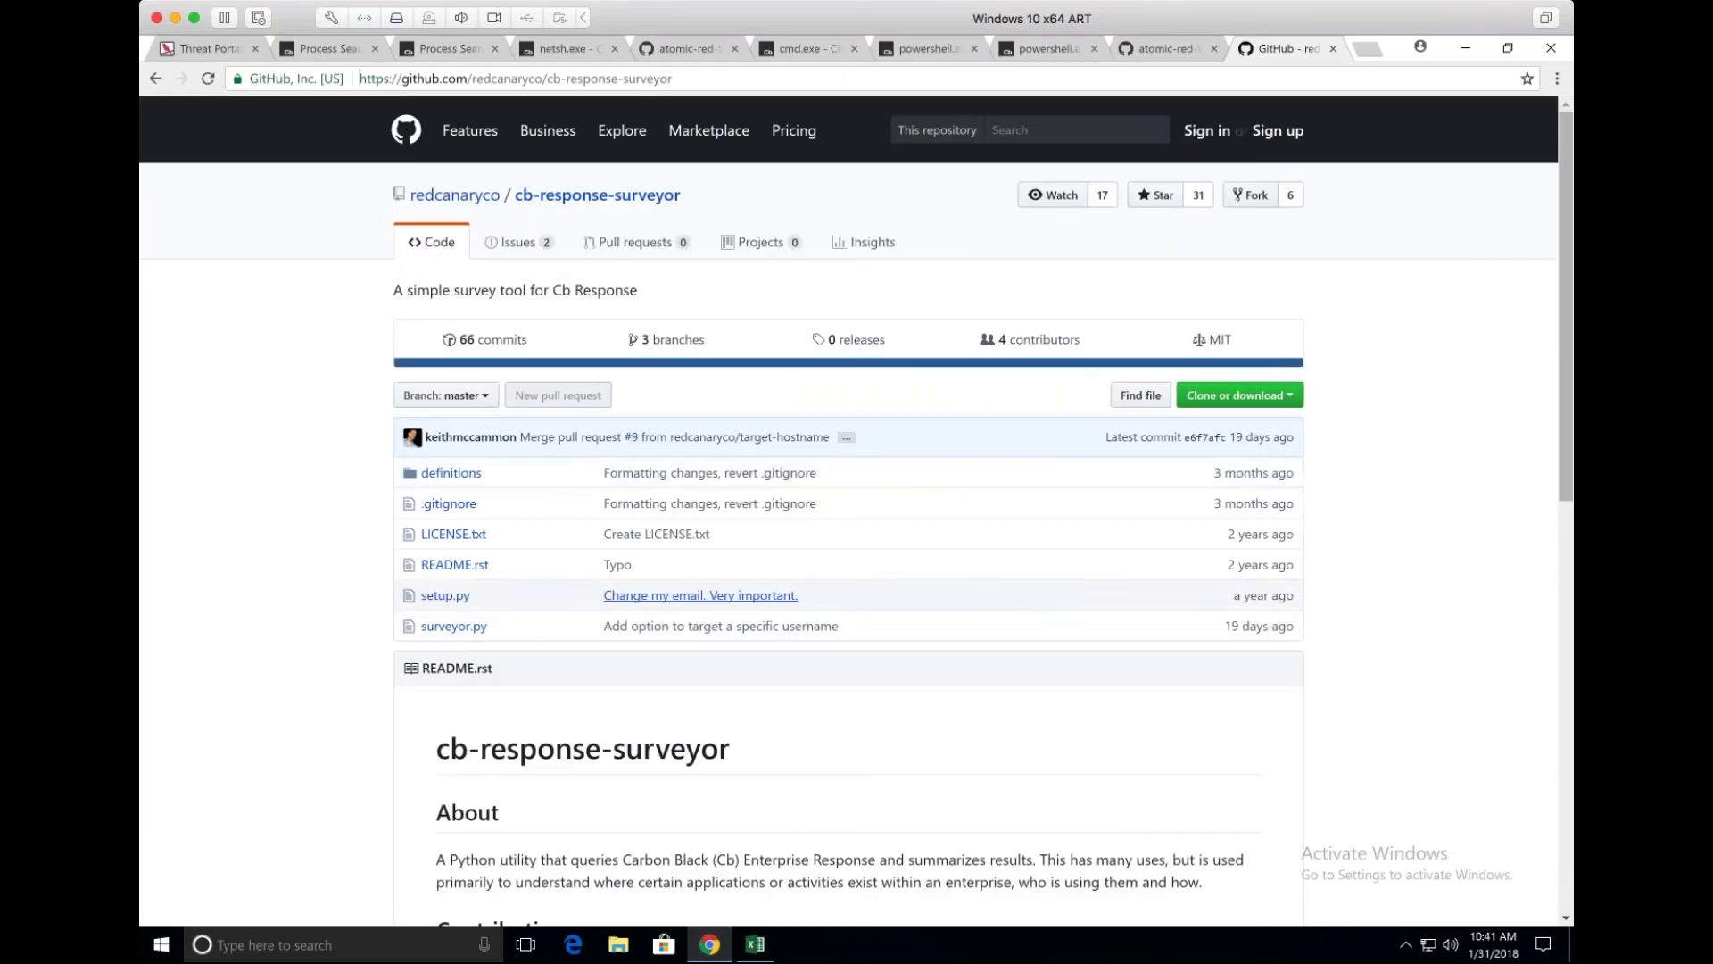
left_click(757, 944)
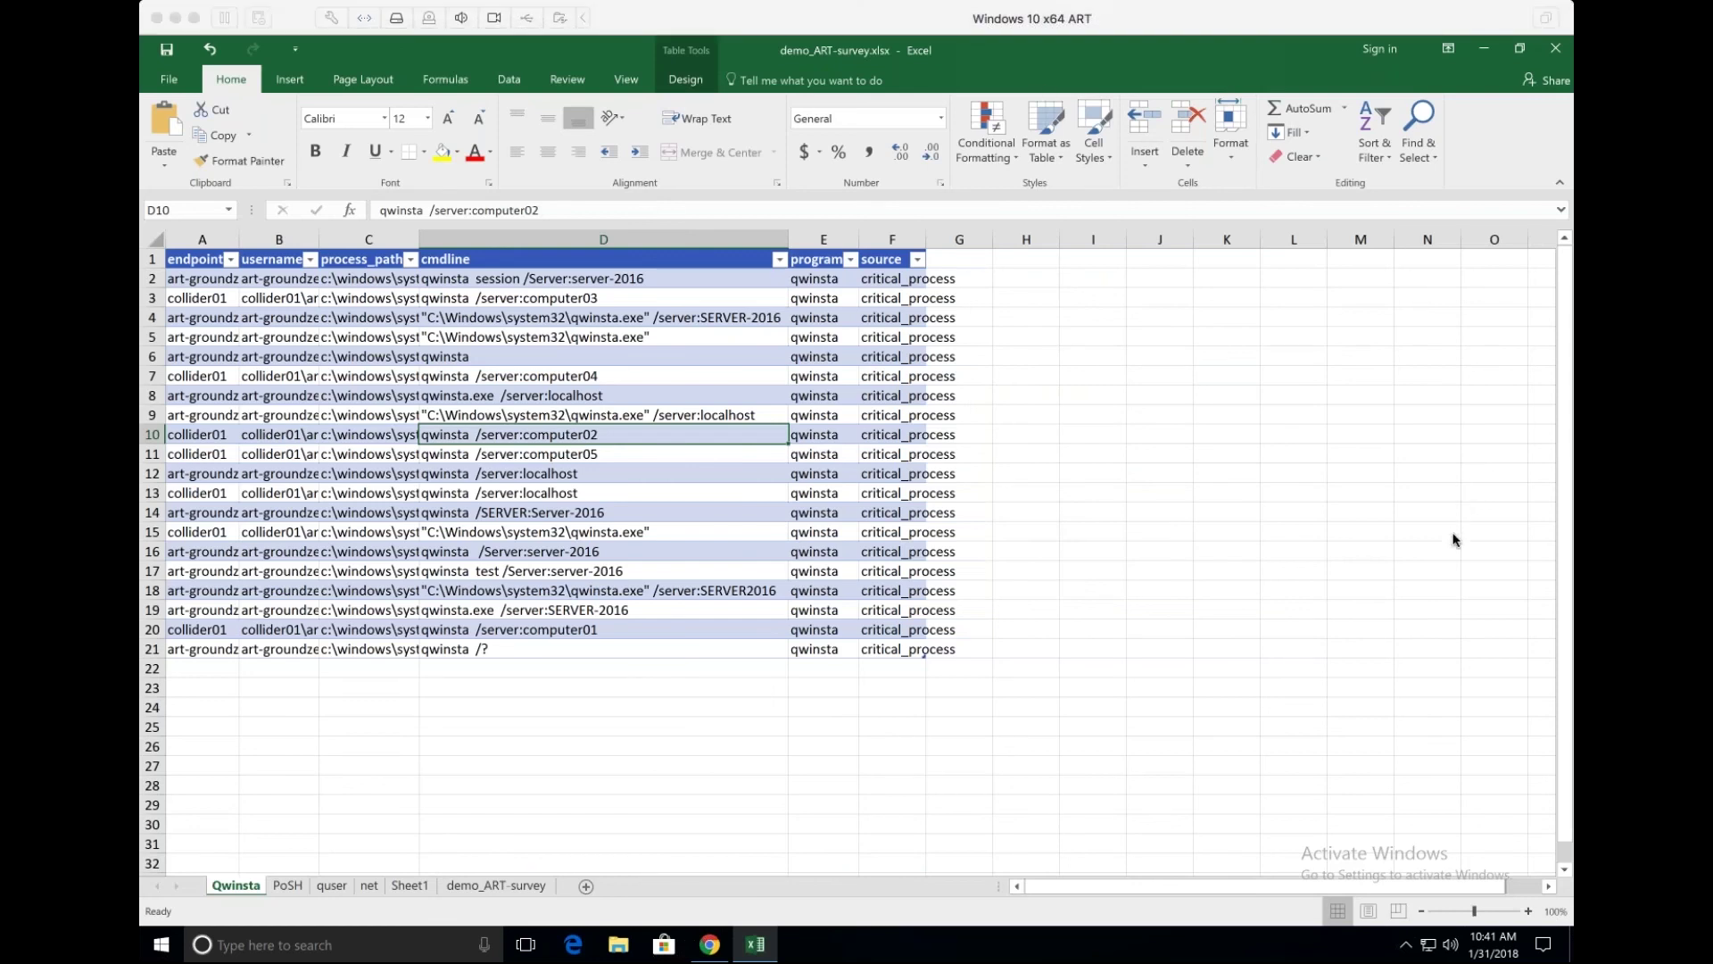
Switch to Carbon Black Process Analysis in Chrome, examine the cmd.exe process tree around qwinsta.exe, and bring up the presentation's Q&A slide.
key("super+Tab")
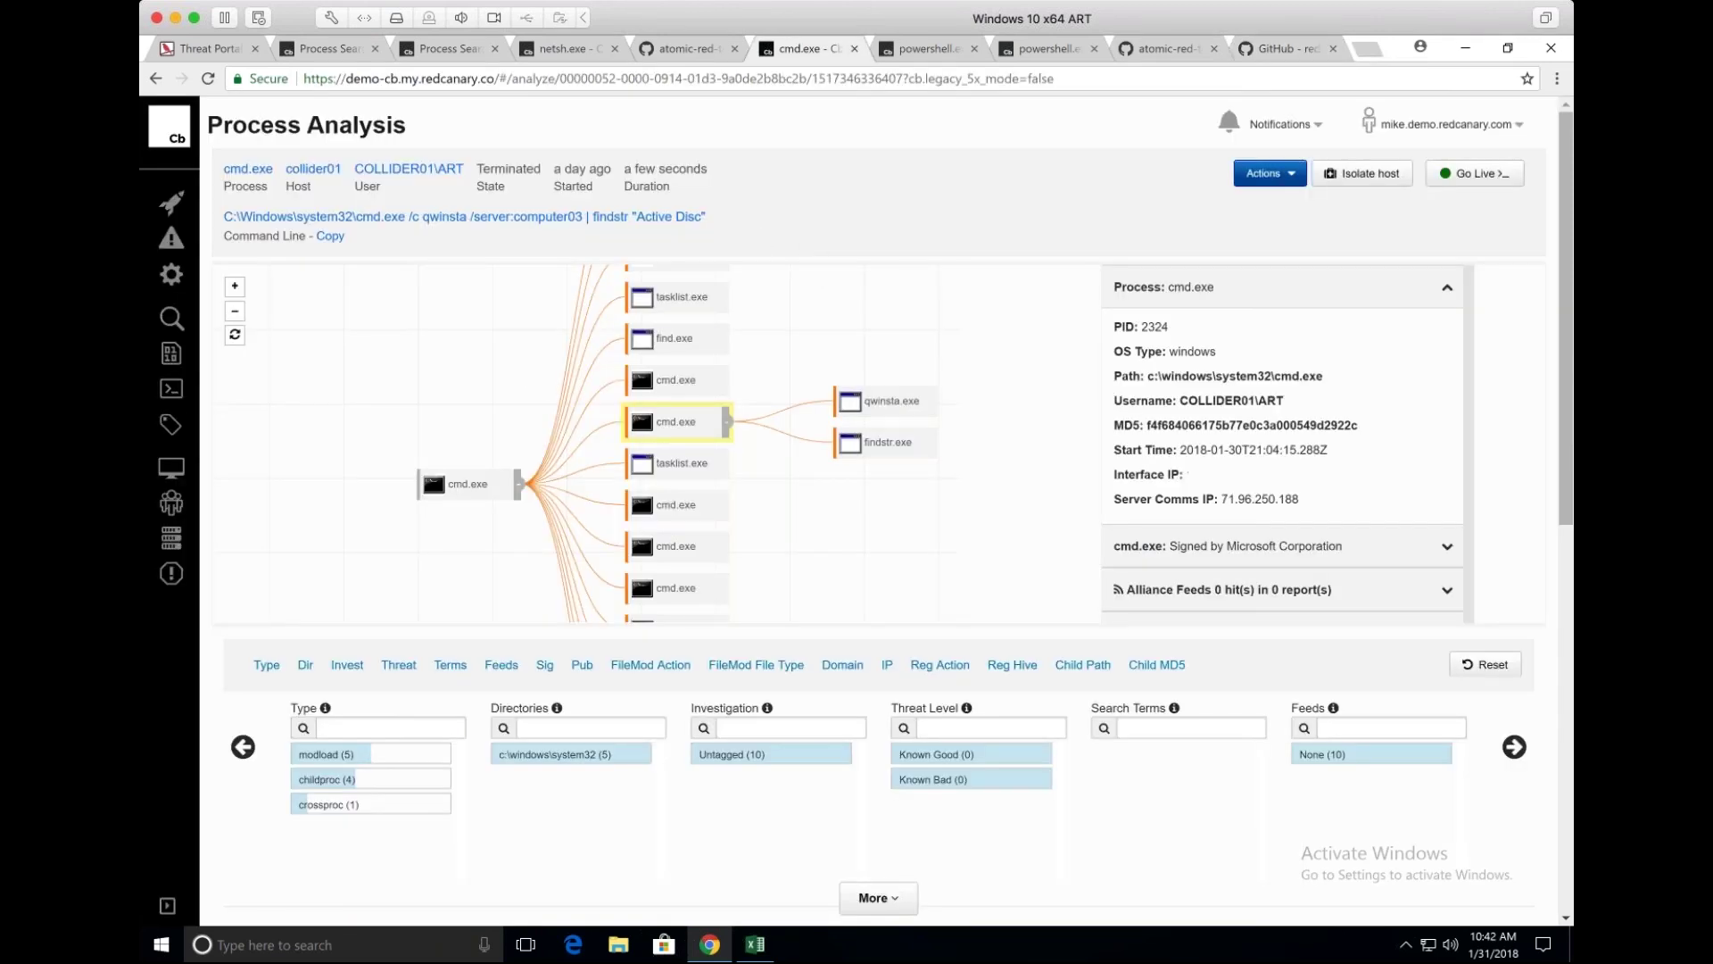
scroll(535, 332, "up", 2)
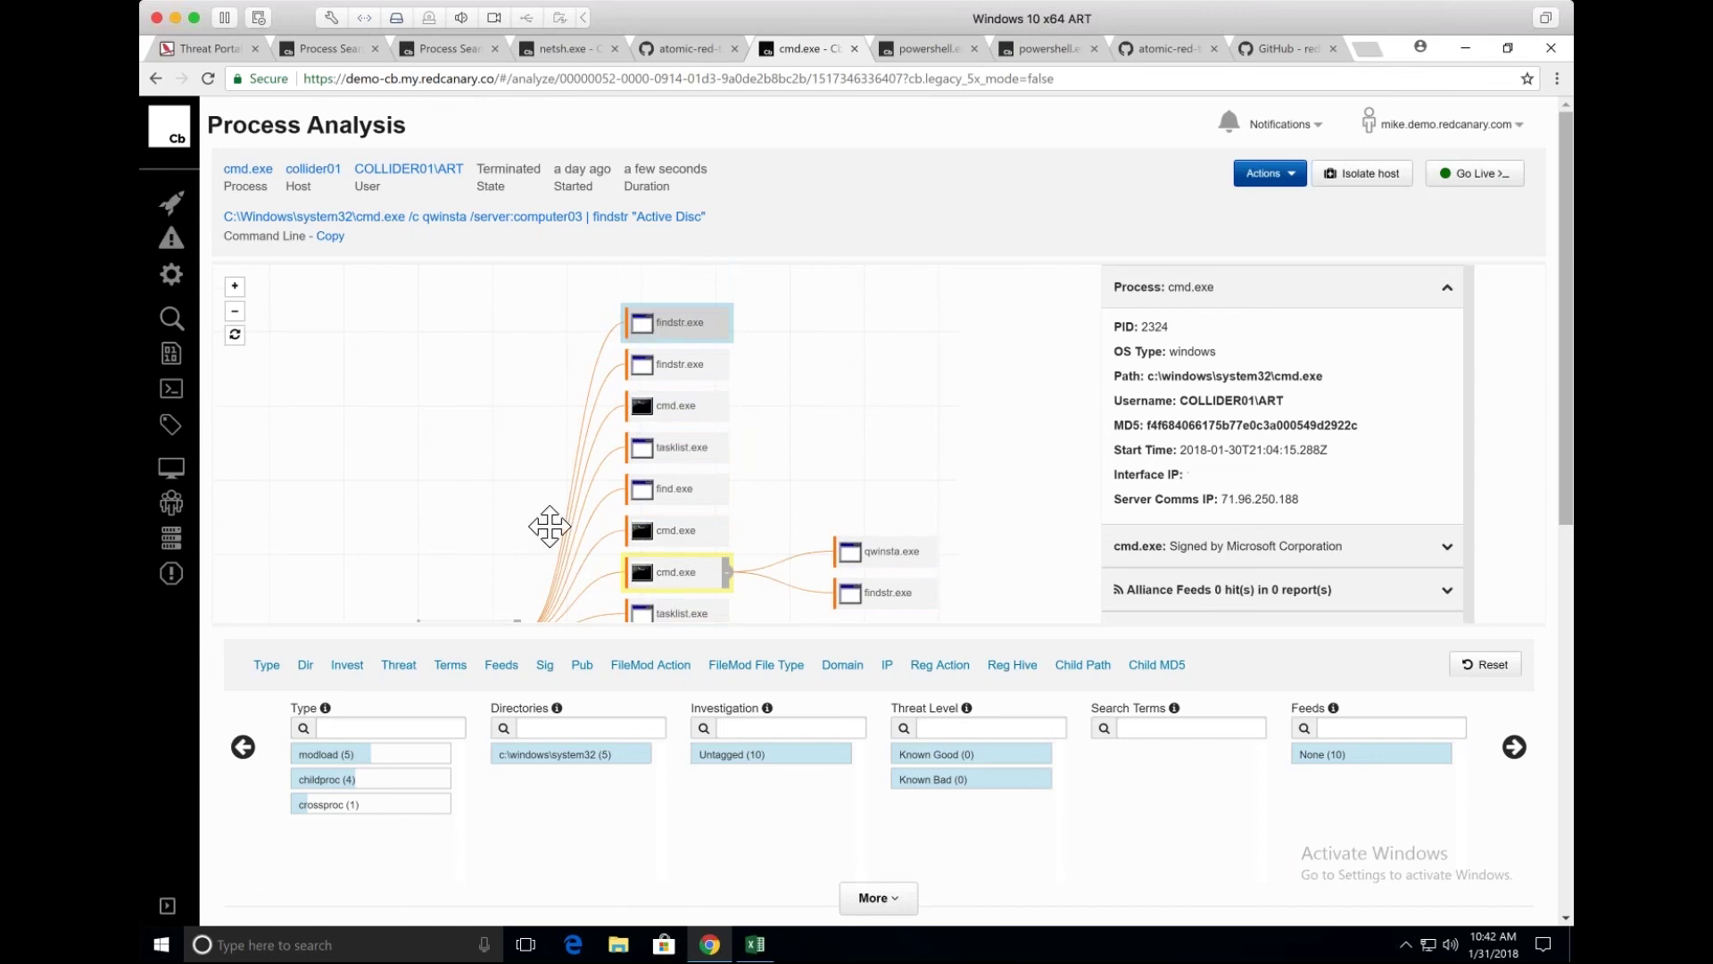
left_click(876, 535)
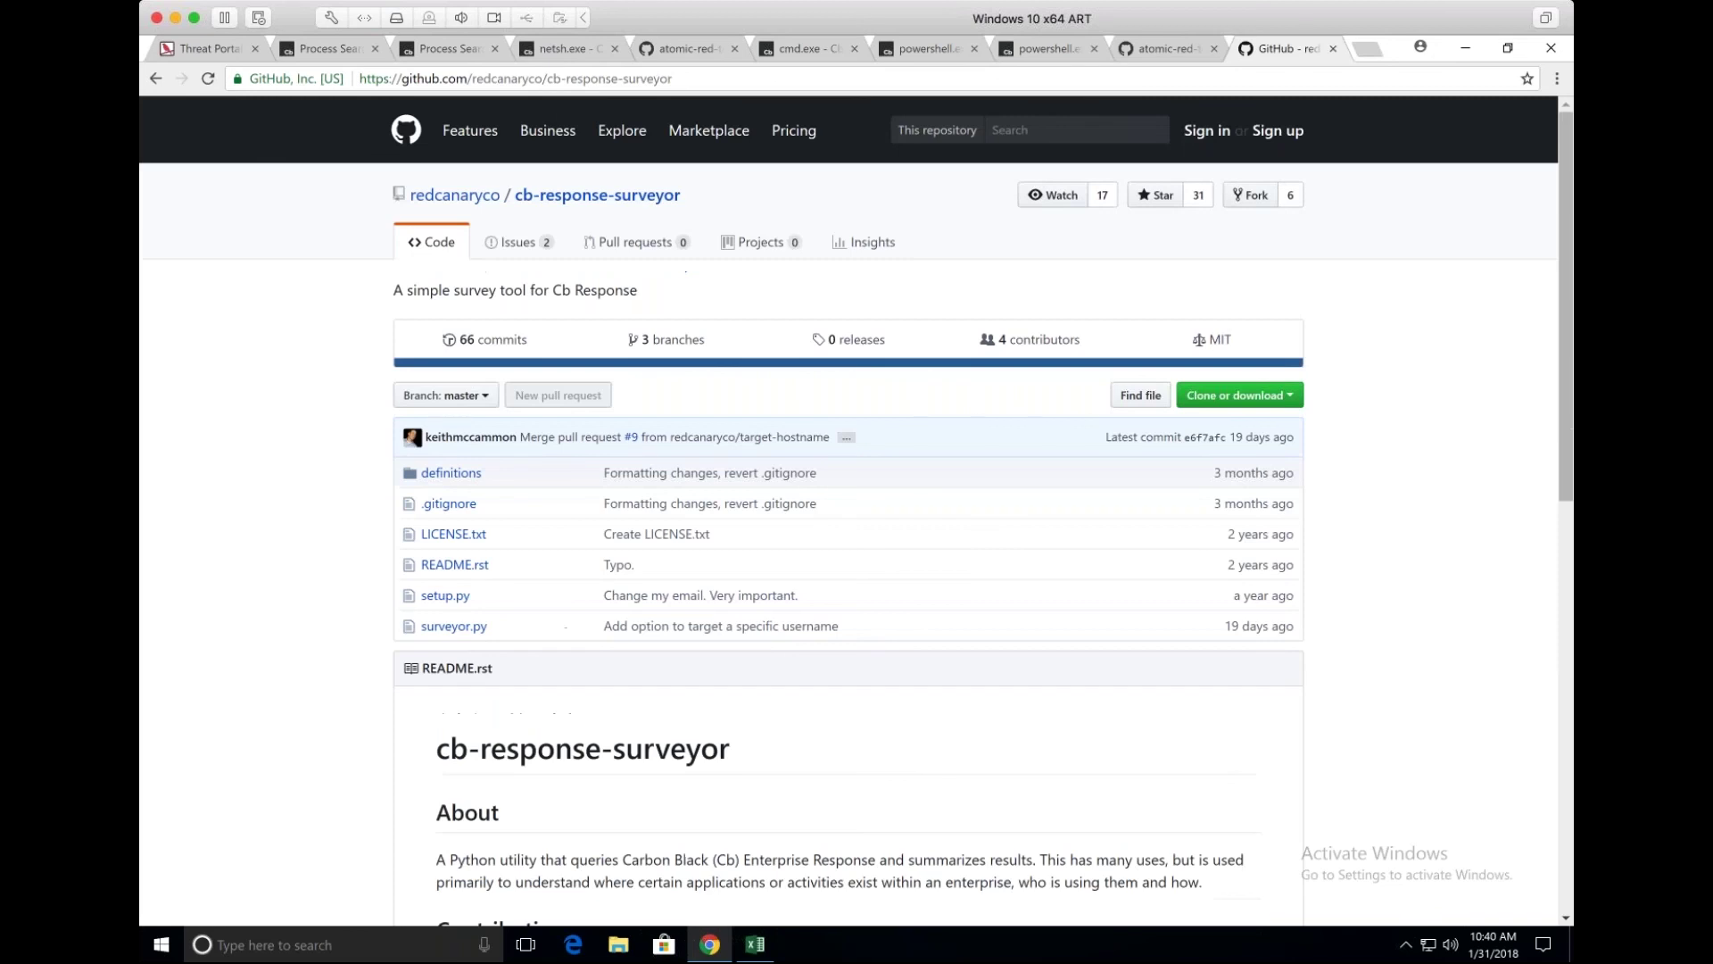
key("super+Tab")
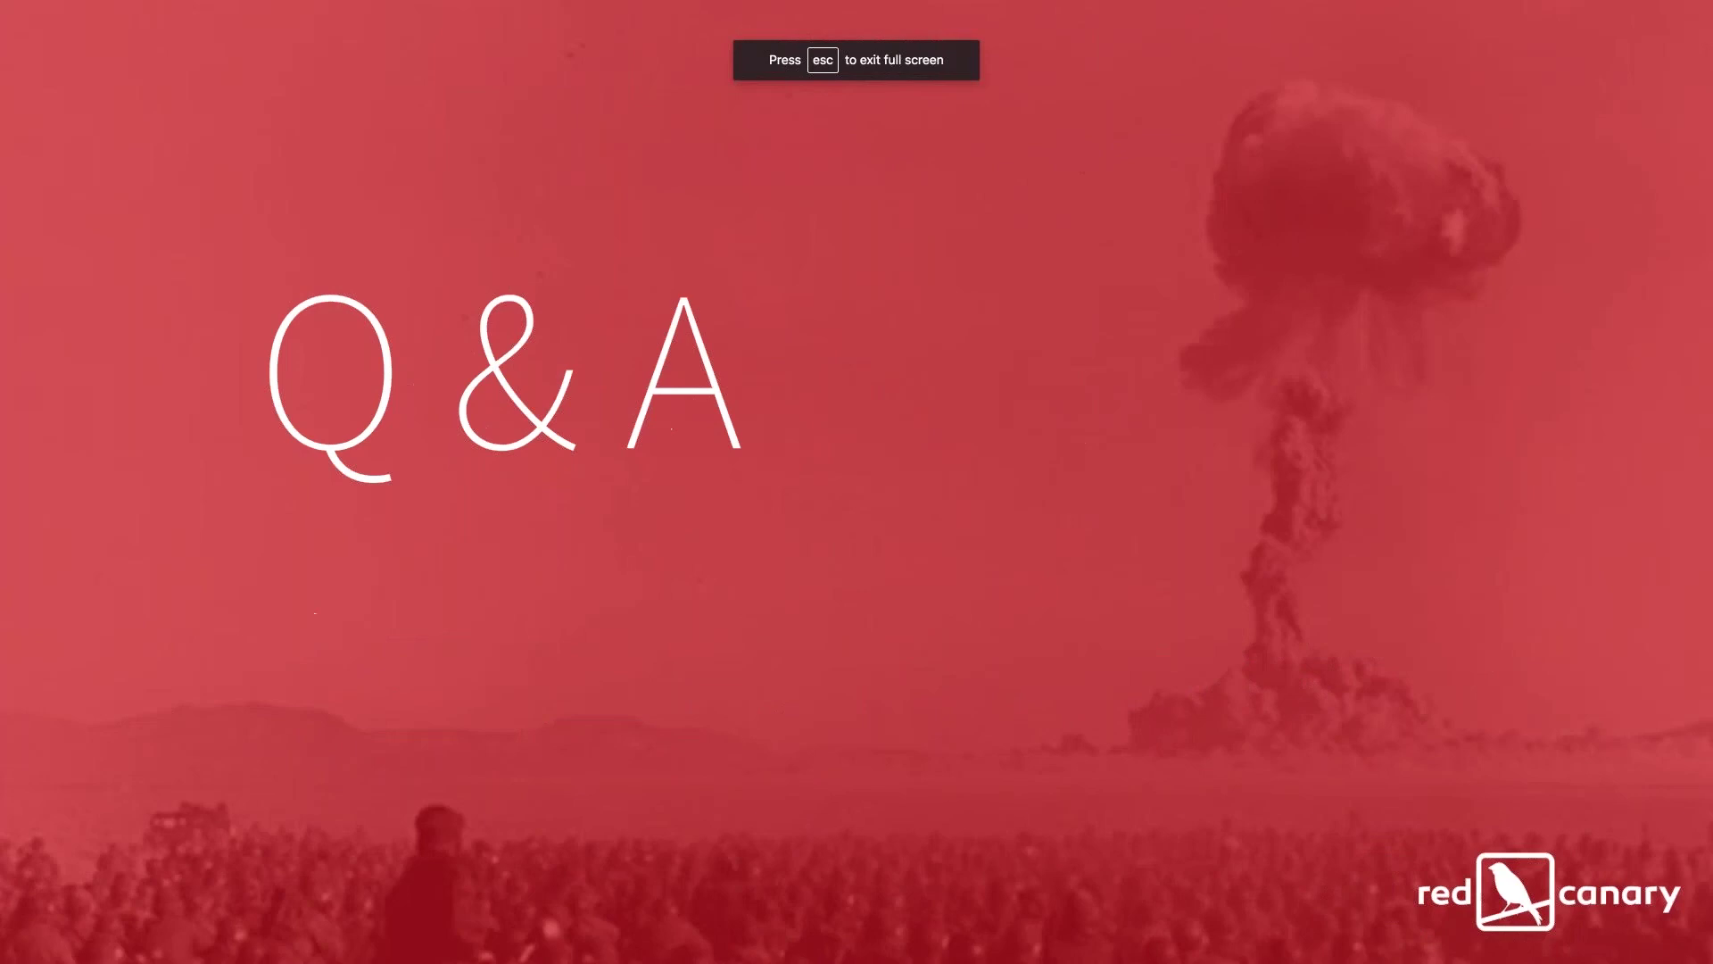